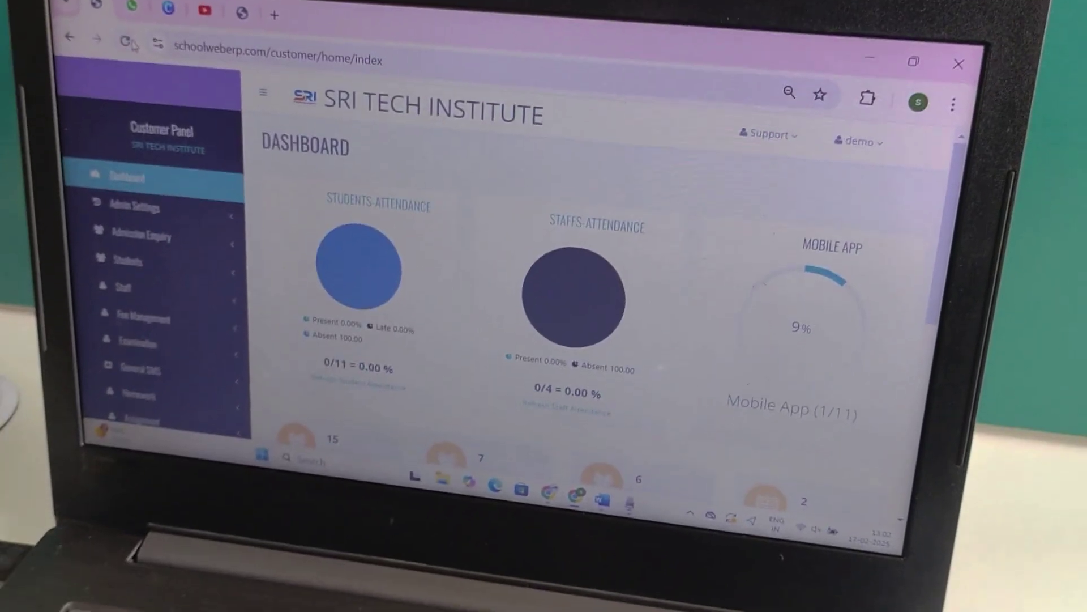
- Reload the dashboard and refresh its student attendance summary, now showing 0/12 students
{"action": "left_click", "coordinate": [127, 42]}
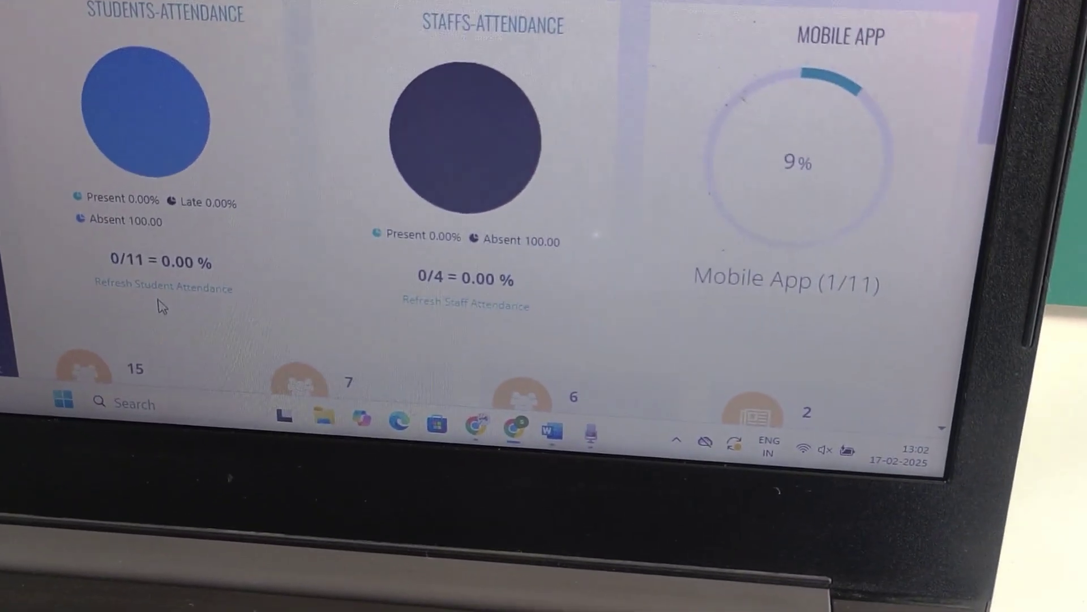
{"action": "left_click", "coordinate": [162, 287]}
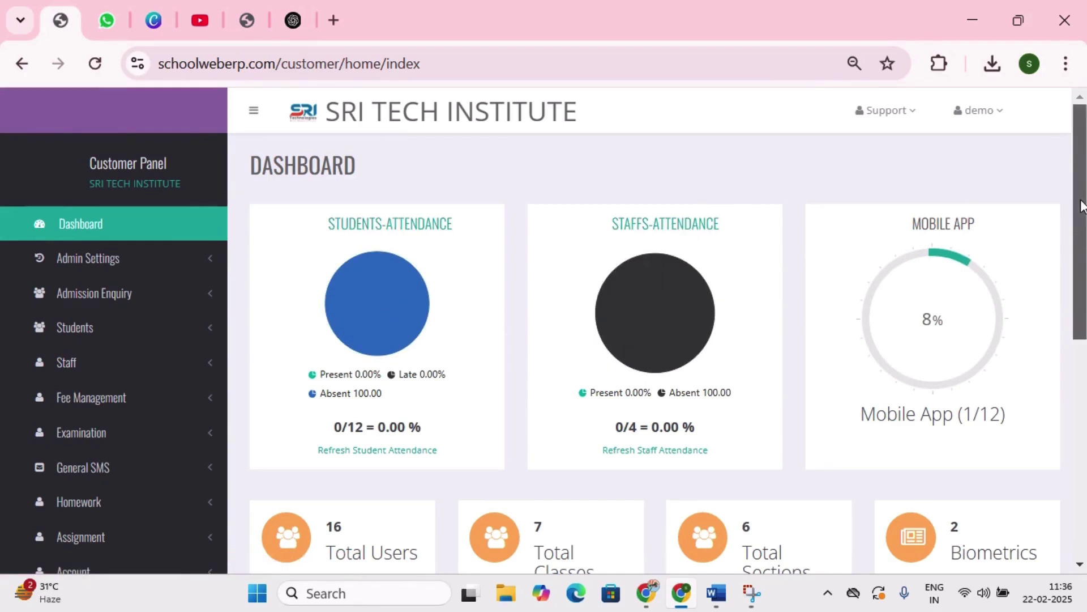
- Review the transportation and fee collection figures (3000.00 RS today), then expand Admin Settings
{"action": "scroll", "coordinate": [1082, 207], "scroll_direction": "down", "scroll_amount": 4}
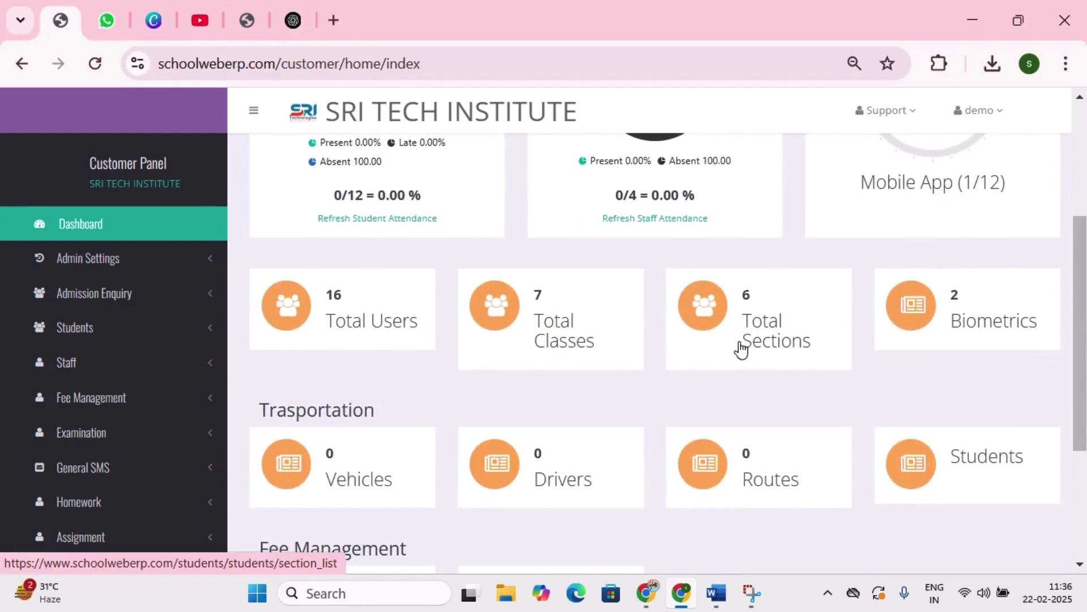
{"action": "scroll", "coordinate": [1082, 311], "scroll_direction": "down", "scroll_amount": 3}
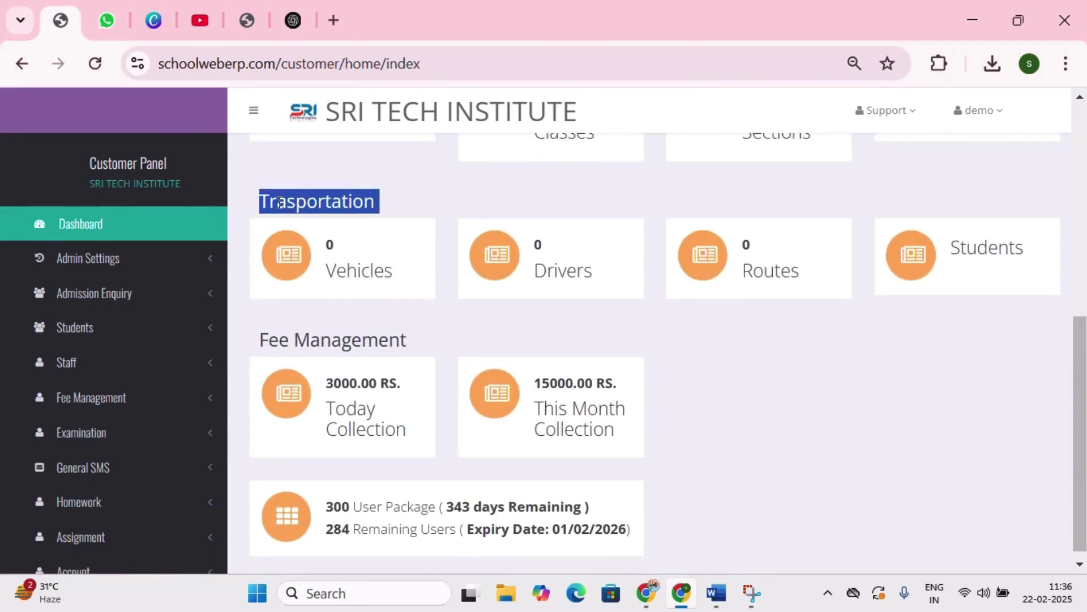
{"action": "triple_click", "coordinate": [304, 339]}
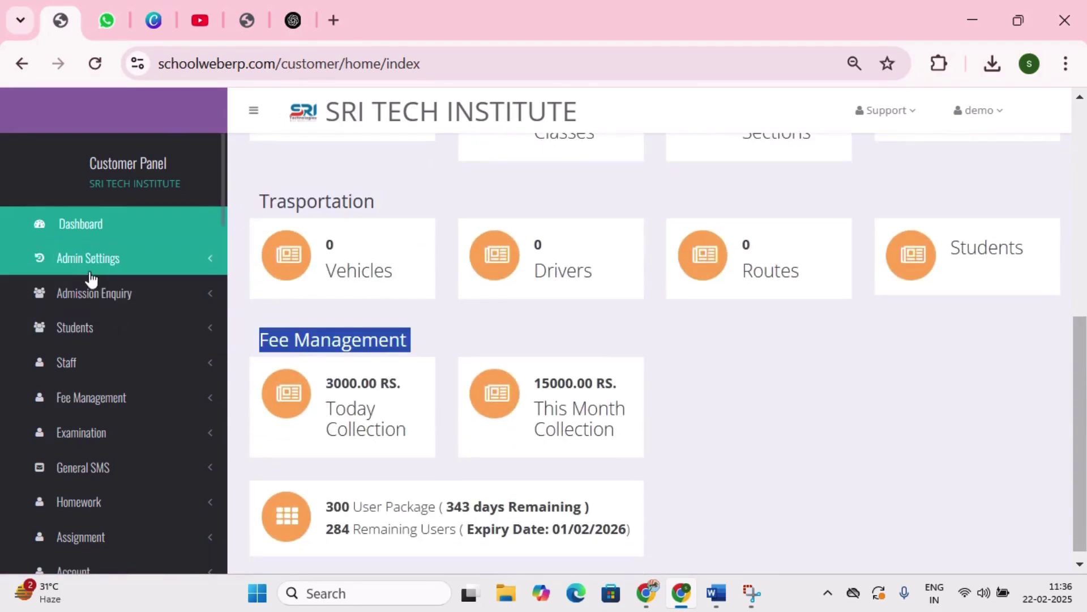
{"action": "left_click", "coordinate": [115, 264]}
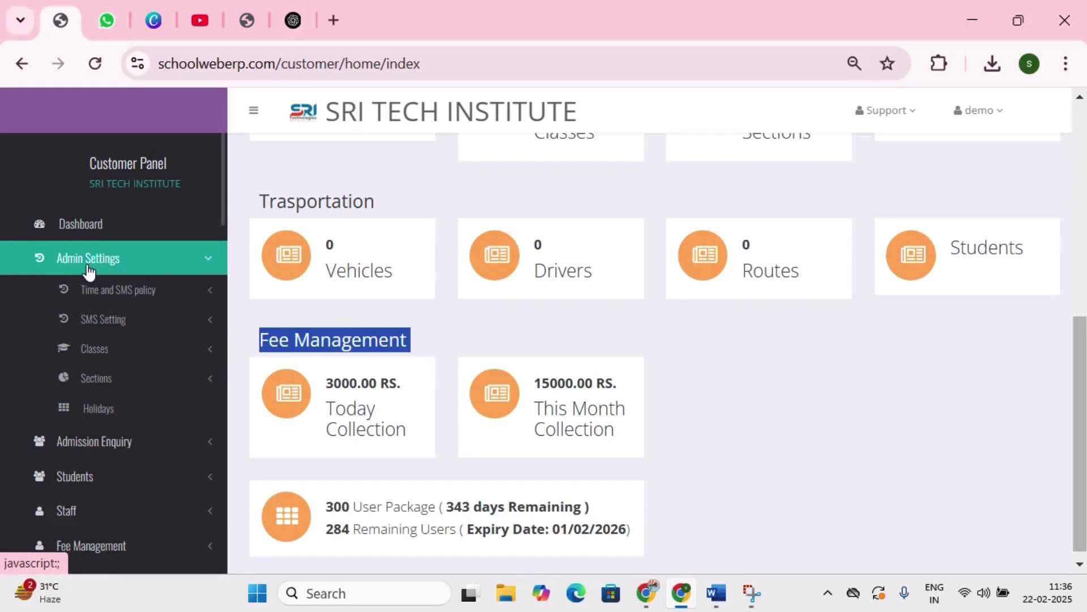
- Show the time and SMS policy options and open the list of absent SMS settings
{"action": "left_click", "coordinate": [130, 290]}
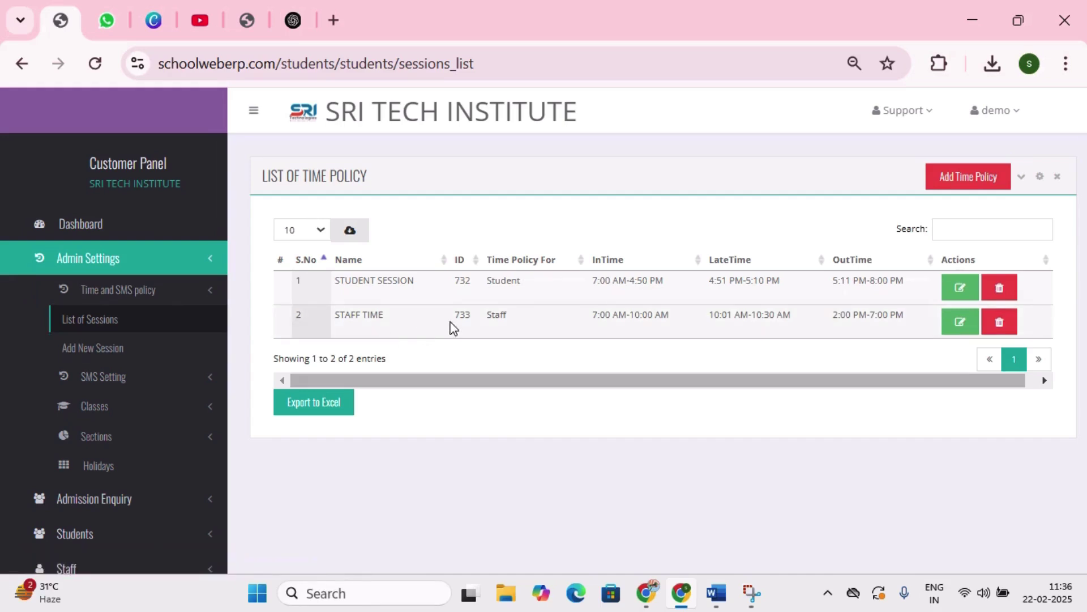
{"action": "left_click", "coordinate": [108, 376]}
{"action": "left_click", "coordinate": [106, 320]}
{"action": "left_click", "coordinate": [106, 352]}
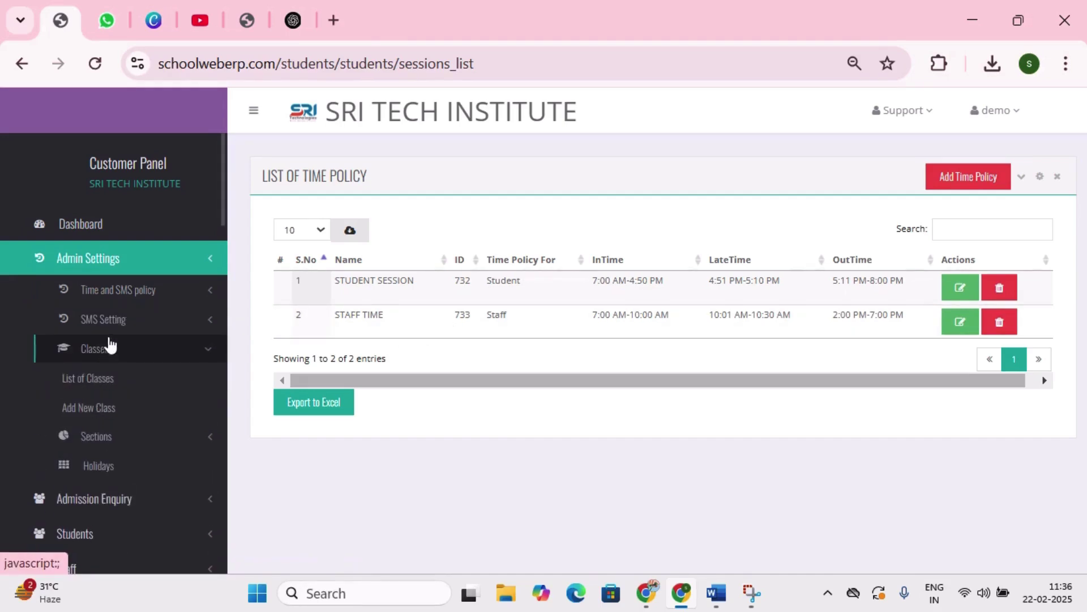
{"action": "left_click", "coordinate": [110, 319]}
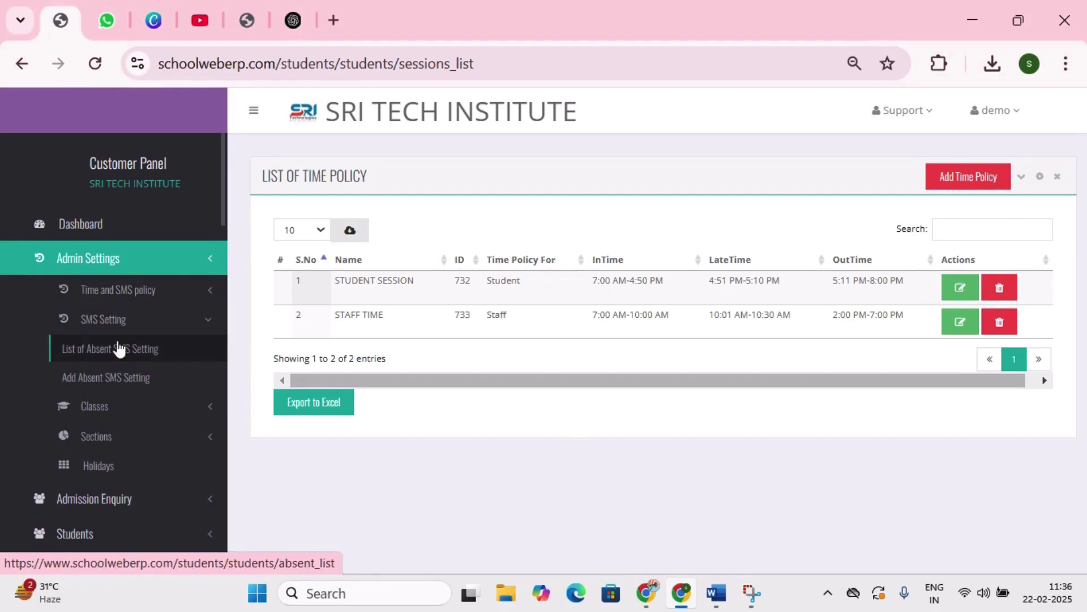
{"action": "left_click", "coordinate": [118, 349]}
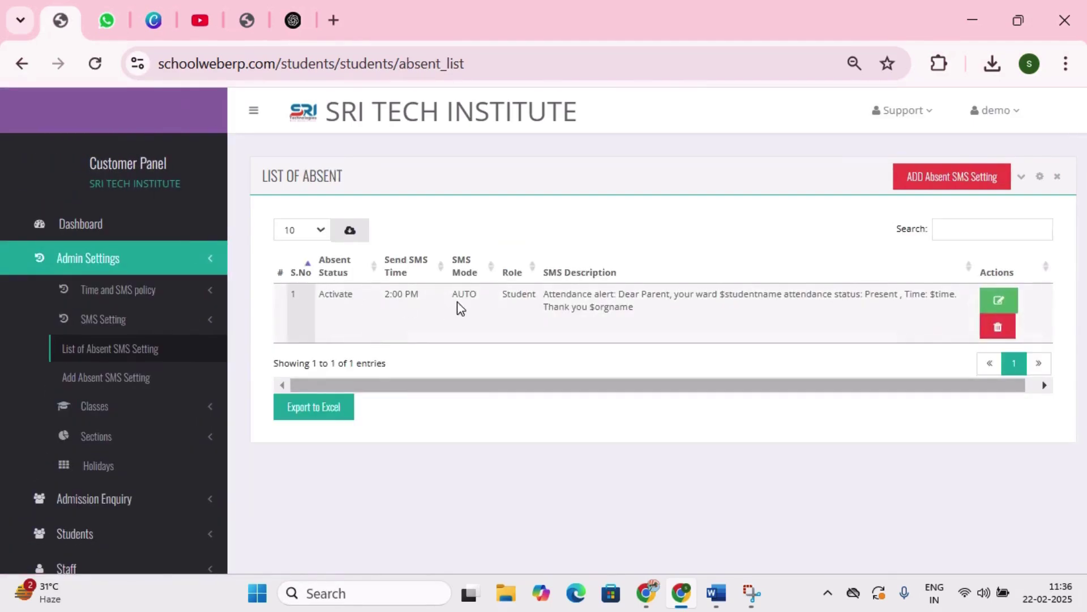
- Open the list of classes and expand the Sections options
{"action": "left_click", "coordinate": [73, 406]}
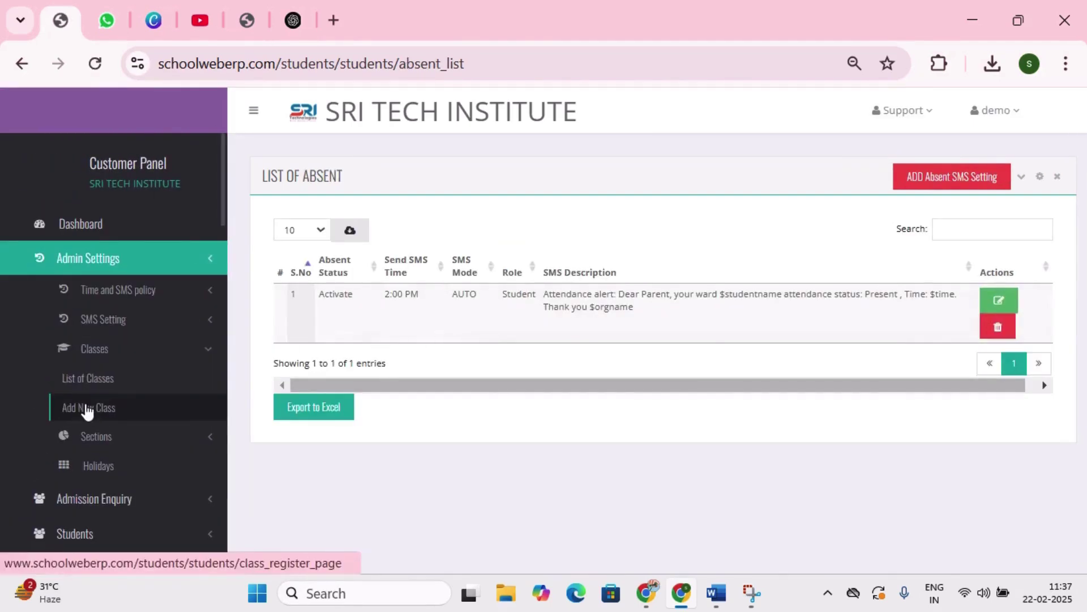
{"action": "left_click", "coordinate": [91, 387]}
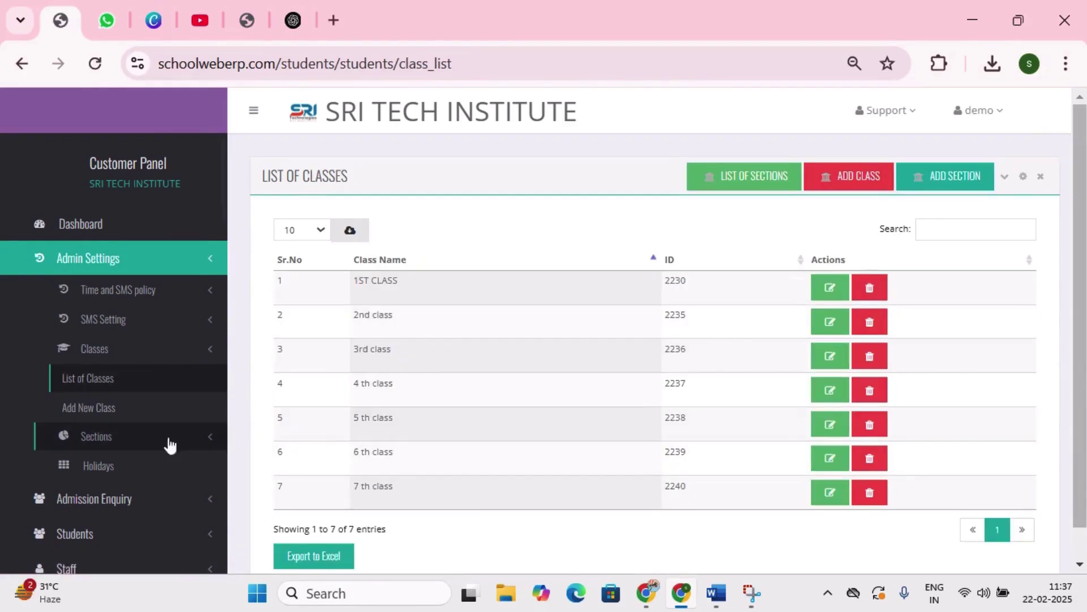
{"action": "left_click", "coordinate": [110, 440]}
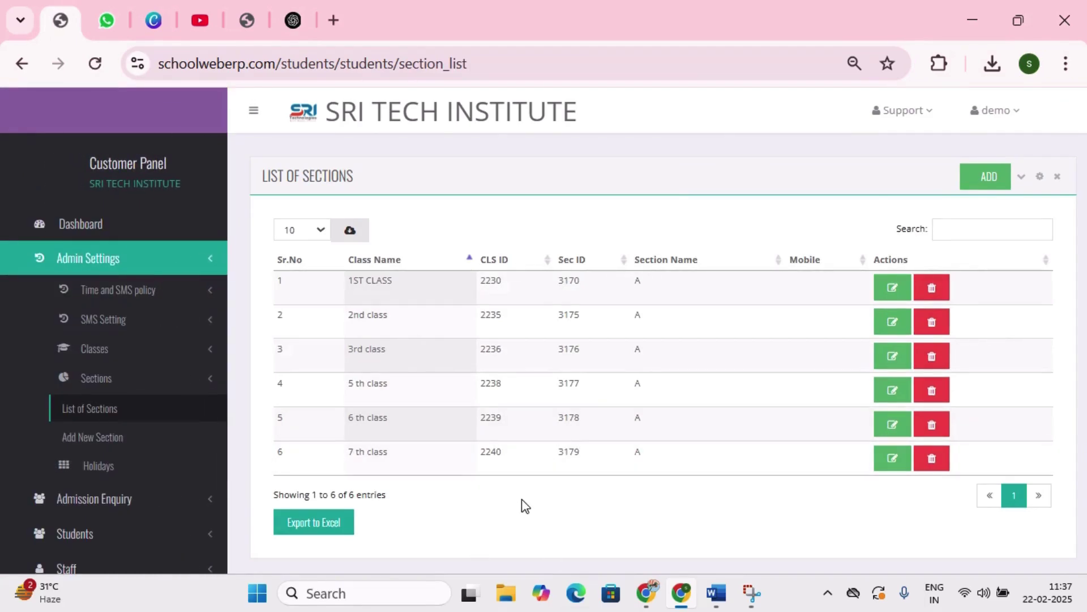
- View the list of holidays, then the list of admission enquiries
{"action": "left_click", "coordinate": [138, 465]}
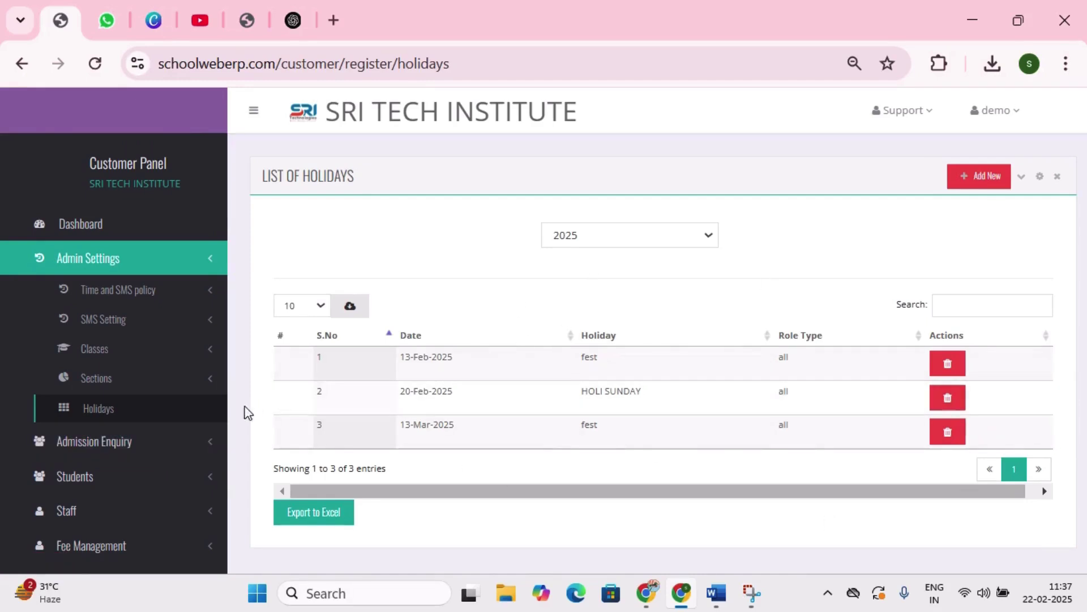
{"action": "left_click", "coordinate": [115, 456]}
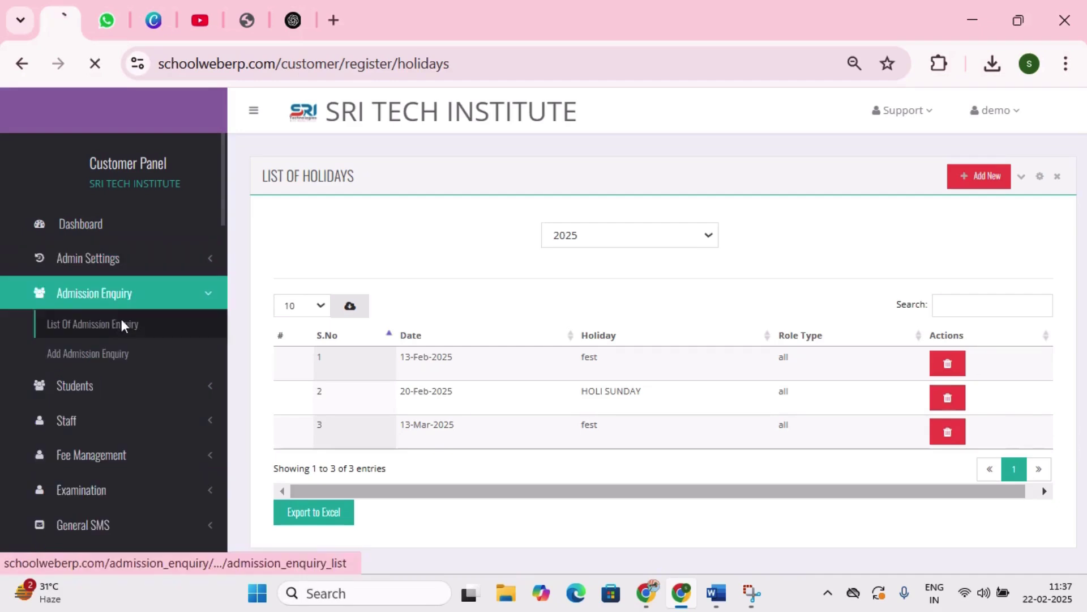
{"action": "left_click", "coordinate": [121, 320]}
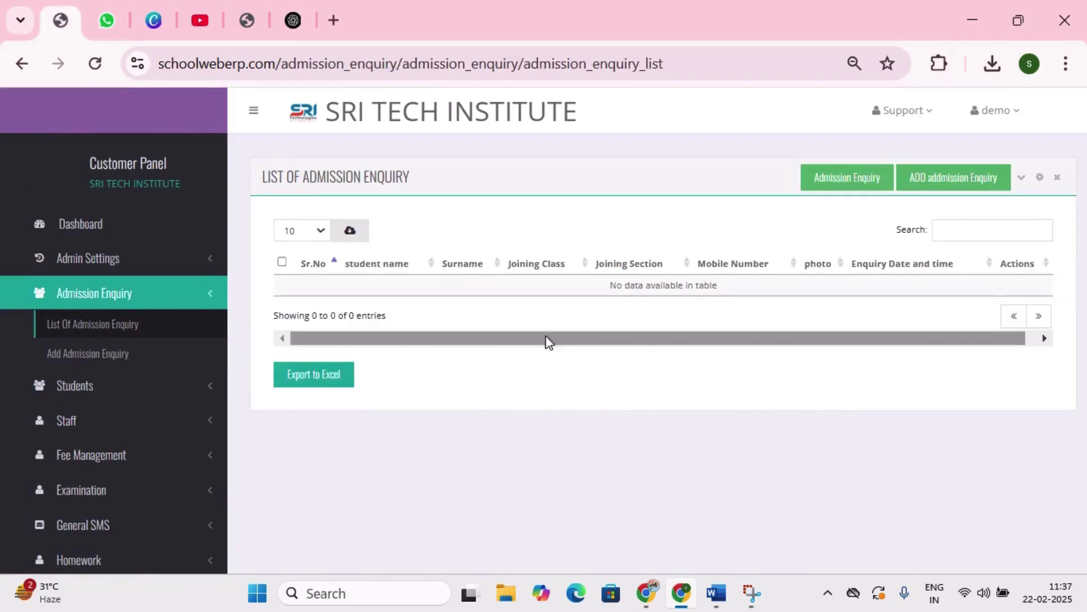
- Look at the Admission Enquiry form in a new tab, then go to the Students list page
{"action": "left_click", "coordinate": [821, 186]}
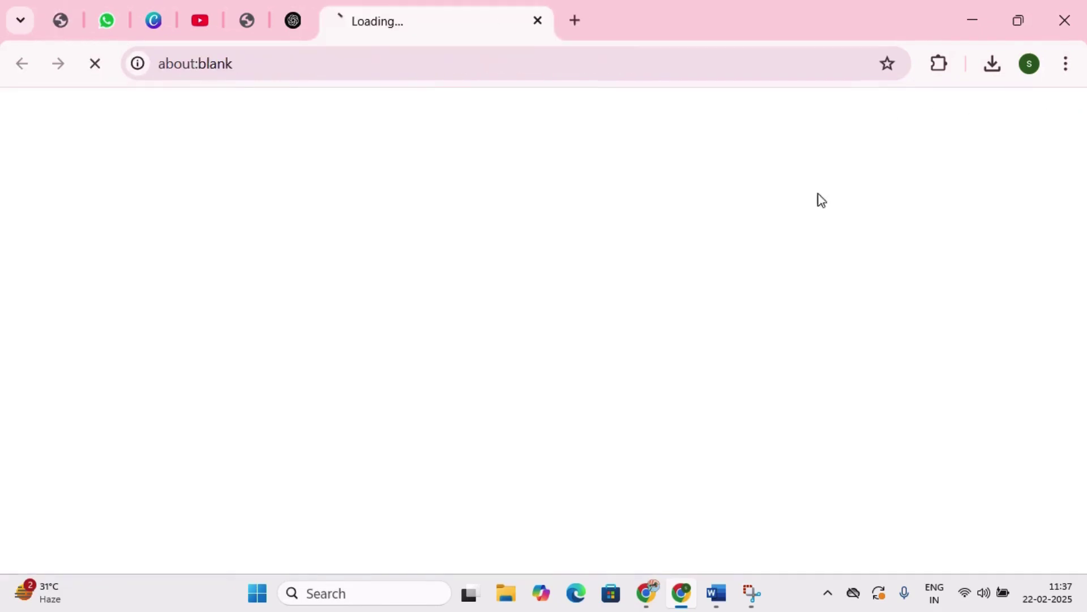
{"action": "mouse_move", "coordinate": [1086, 167]}
{"action": "left_mouse_down"}
{"action": "mouse_move", "coordinate": [1085, 371]}
{"action": "mouse_move", "coordinate": [1083, 162]}
{"action": "left_mouse_up"}
{"action": "left_click", "coordinate": [68, 22]}
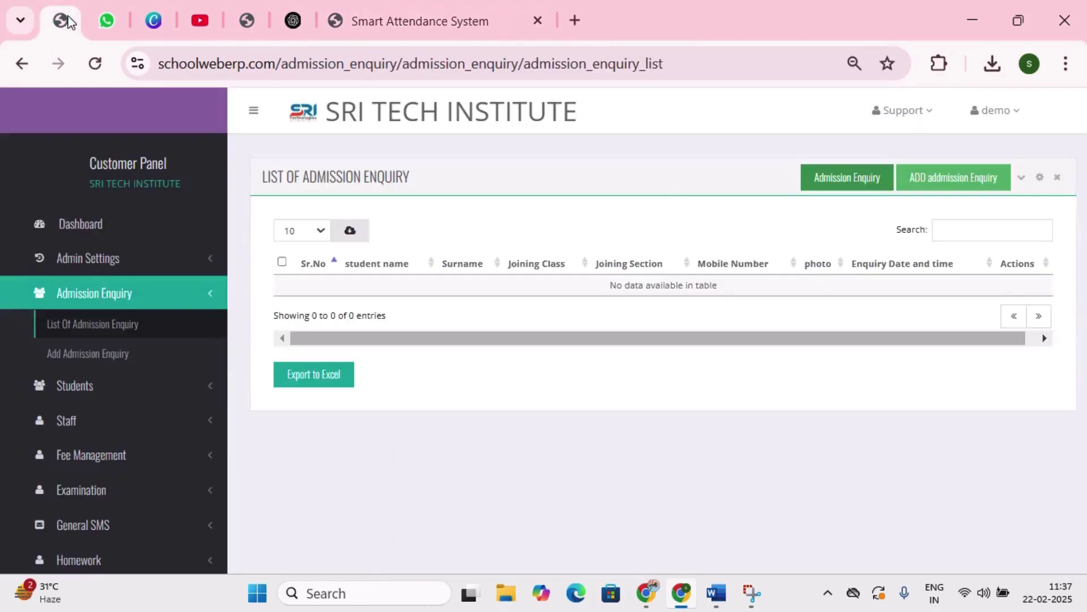
{"action": "left_click", "coordinate": [100, 385]}
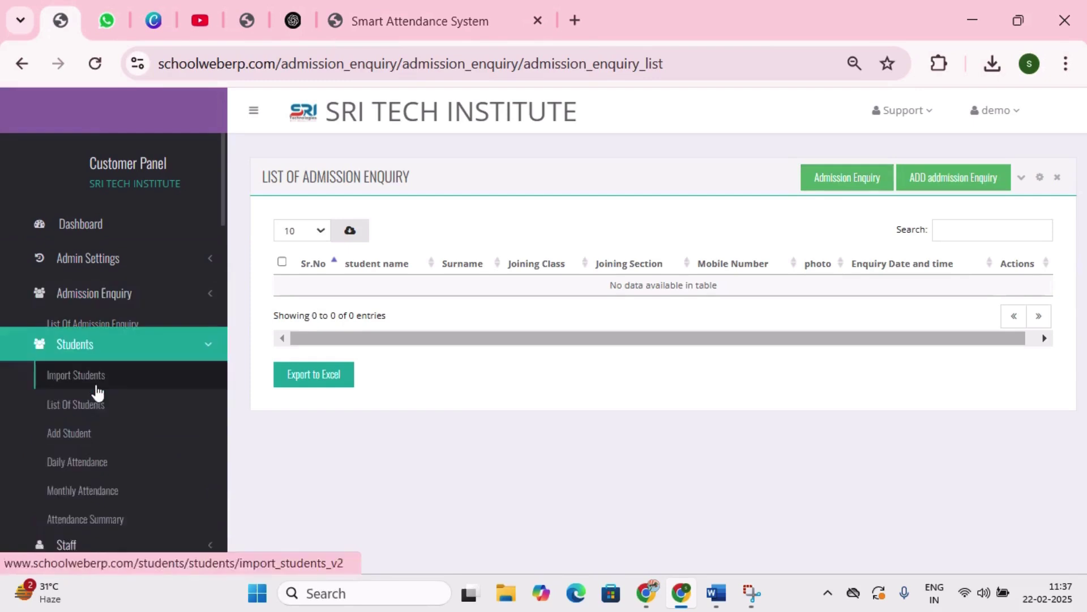
{"action": "left_click", "coordinate": [93, 363]}
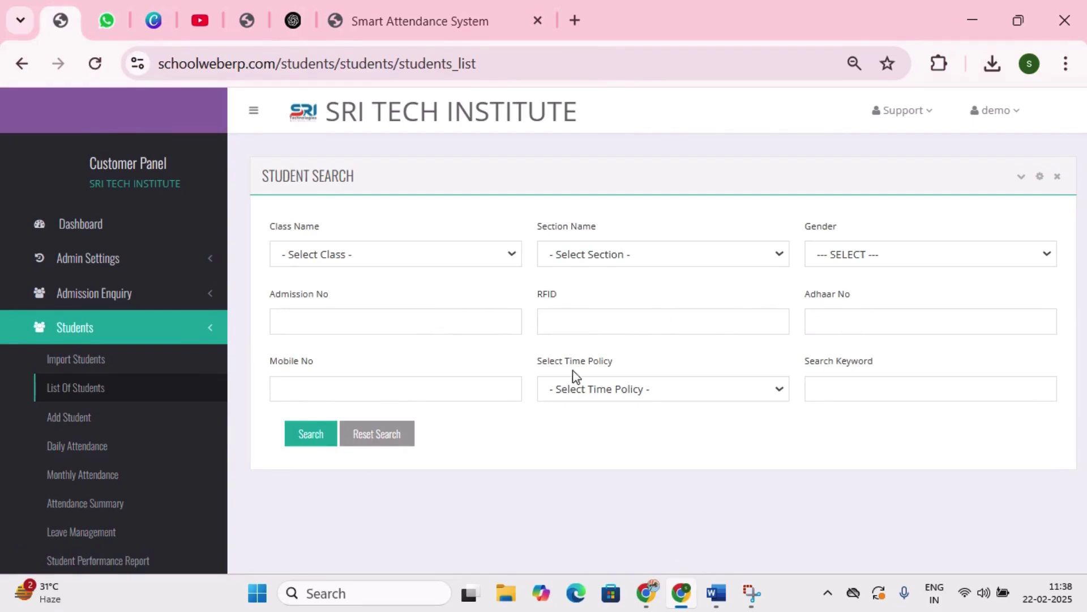
- Open the Add Student form and scroll through its fields
{"action": "left_click", "coordinate": [127, 425]}
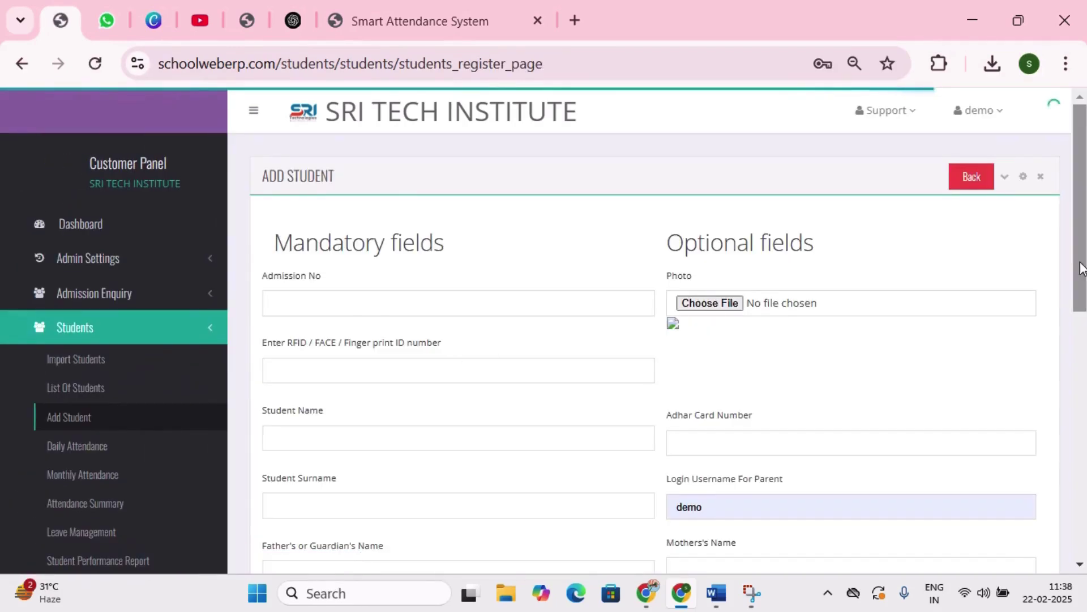
{"action": "left_click_drag", "start_coordinate": [1081, 268], "coordinate": [1079, 395]}
{"action": "left_click_drag", "start_coordinate": [1080, 450], "coordinate": [1073, 488]}
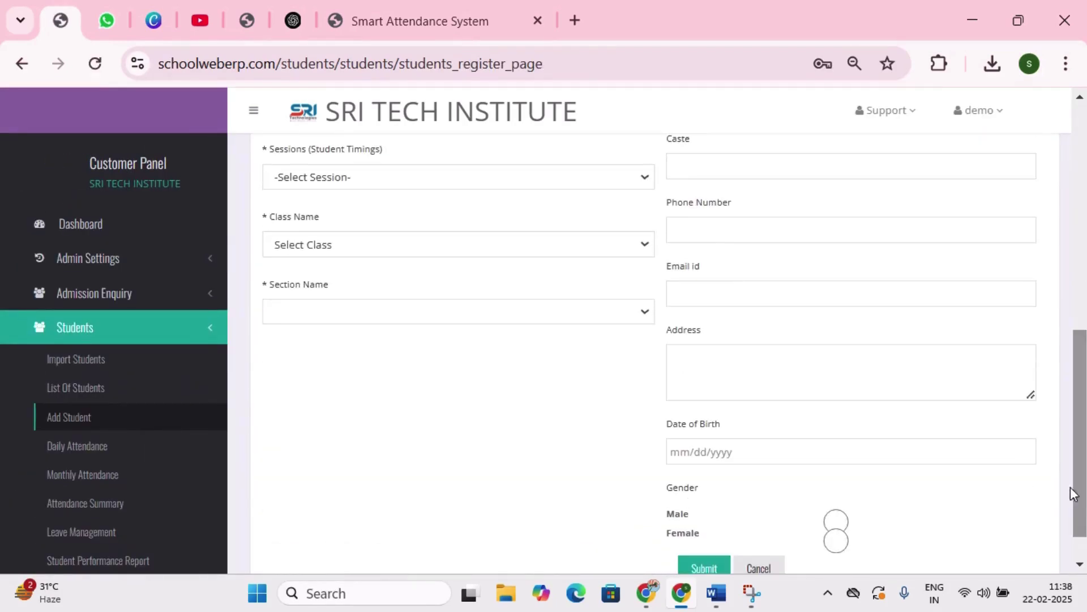
- Open Daily Attendance for 02/22/2025 and scroll to its empty Search Result table
{"action": "left_click", "coordinate": [77, 447]}
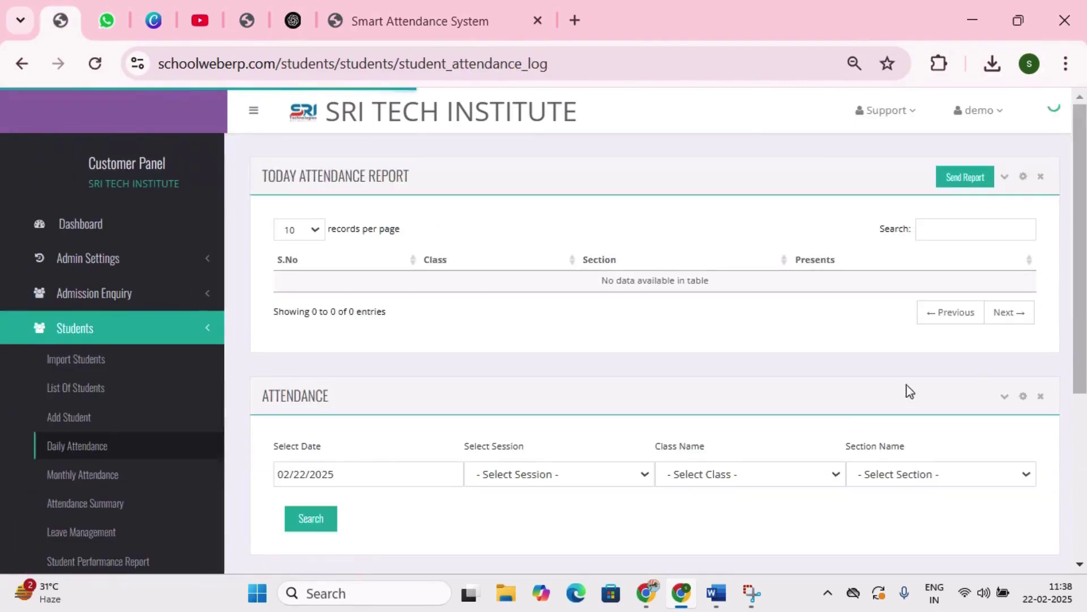
{"action": "left_click_drag", "start_coordinate": [1078, 221], "coordinate": [1065, 362]}
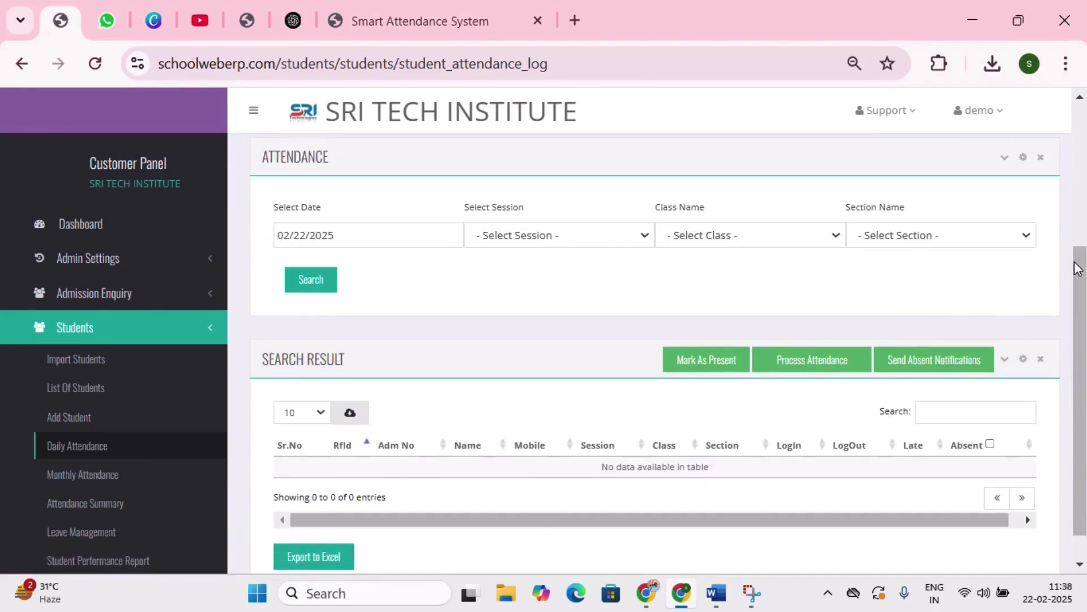
{"action": "left_click_drag", "start_coordinate": [1085, 289], "coordinate": [1080, 338]}
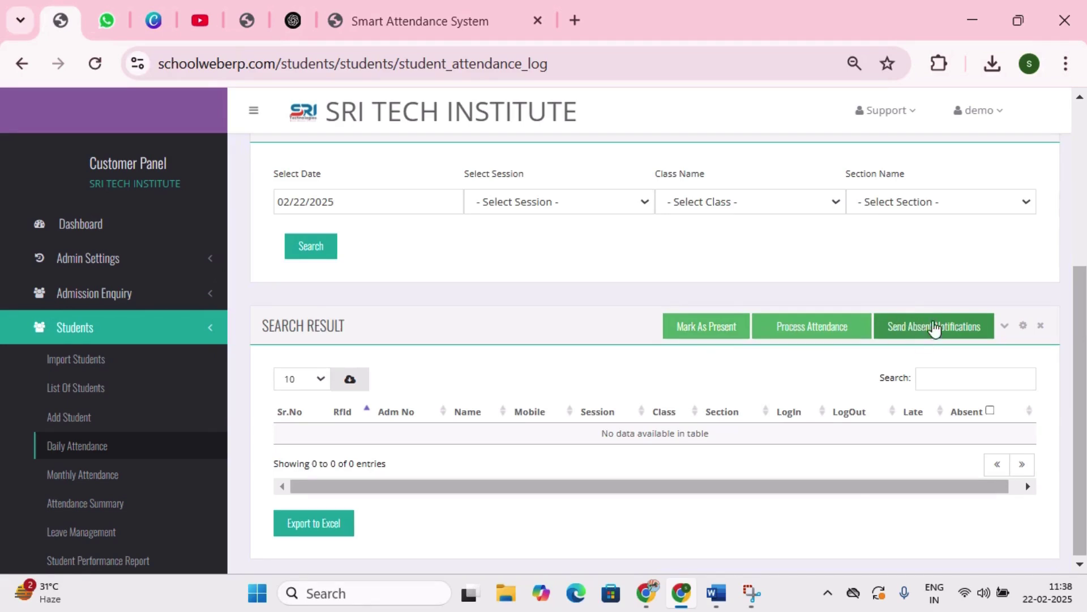
- Open the February 2025 monthly attendance page and highlight the Holiday, Present and Absent legend words
{"action": "left_click", "coordinate": [132, 485]}
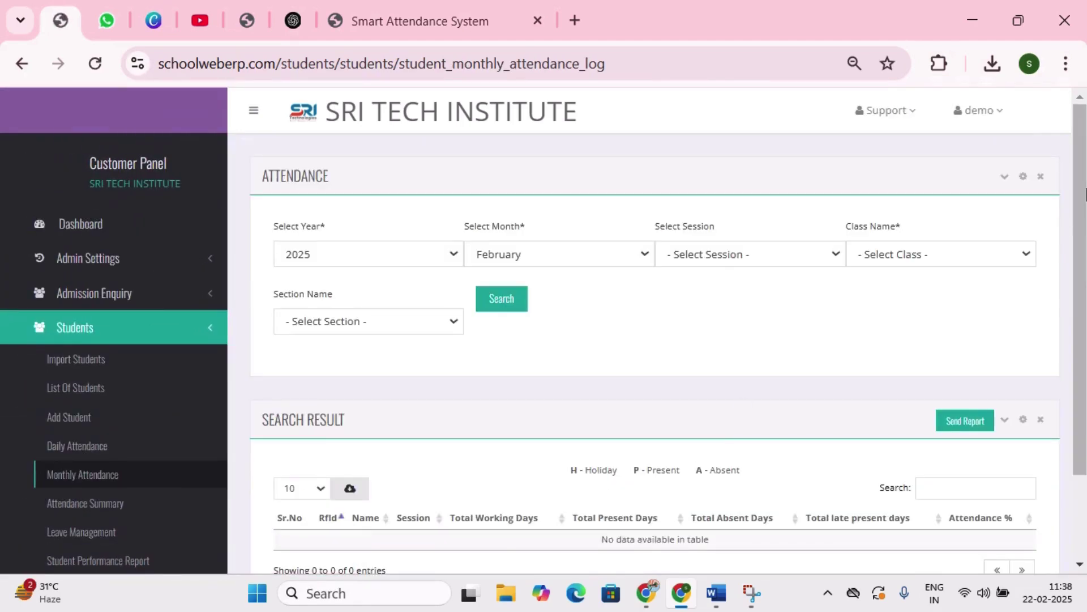
{"action": "scroll", "coordinate": [1081, 192], "scroll_direction": "down", "scroll_amount": 1}
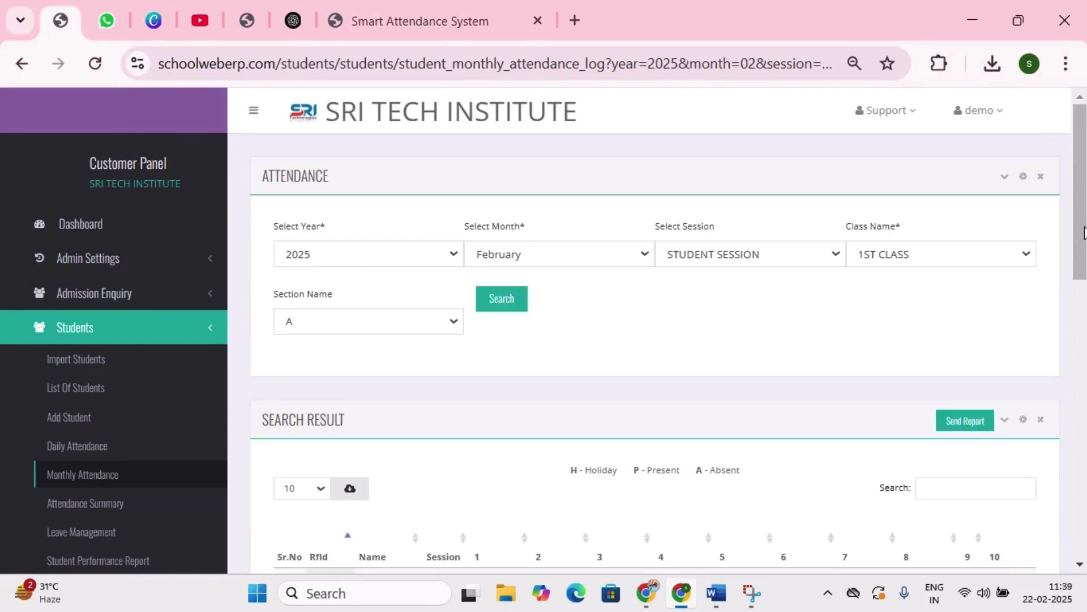
{"action": "left_click_drag", "start_coordinate": [1083, 232], "coordinate": [1080, 356]}
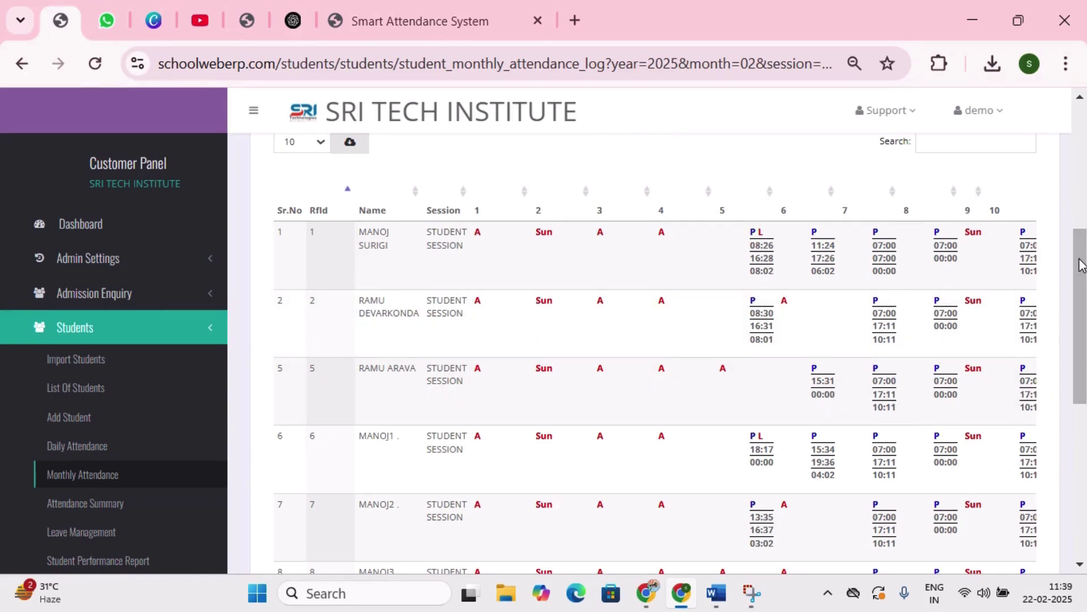
{"action": "scroll", "coordinate": [759, 285], "scroll_direction": "up", "scroll_amount": 3}
{"action": "double_click", "coordinate": [593, 272]}
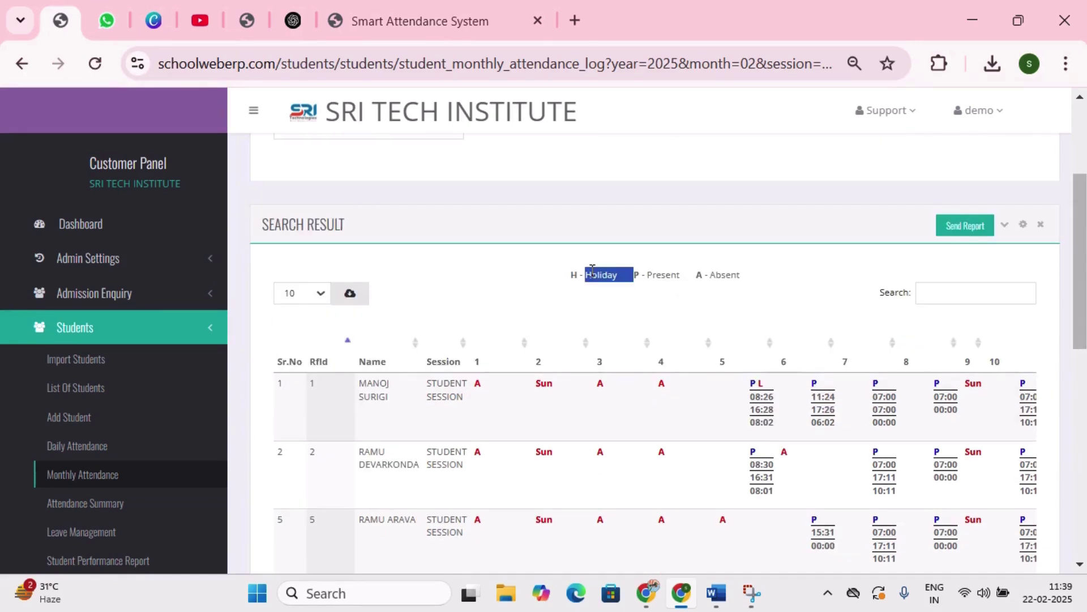
{"action": "double_click", "coordinate": [668, 274]}
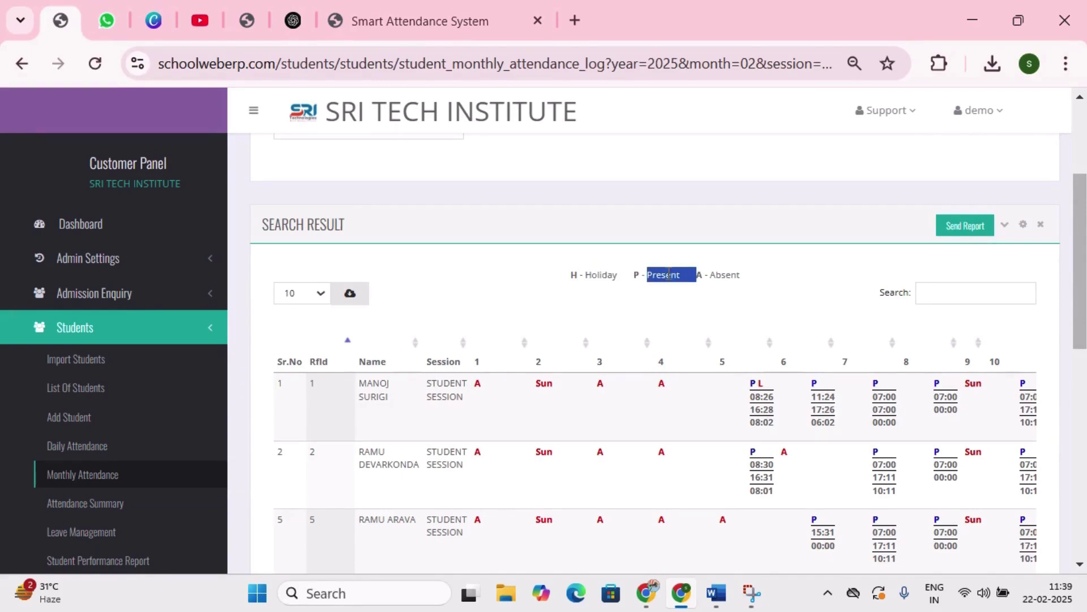
{"action": "left_click", "coordinate": [729, 275]}
{"action": "double_click", "coordinate": [730, 274]}
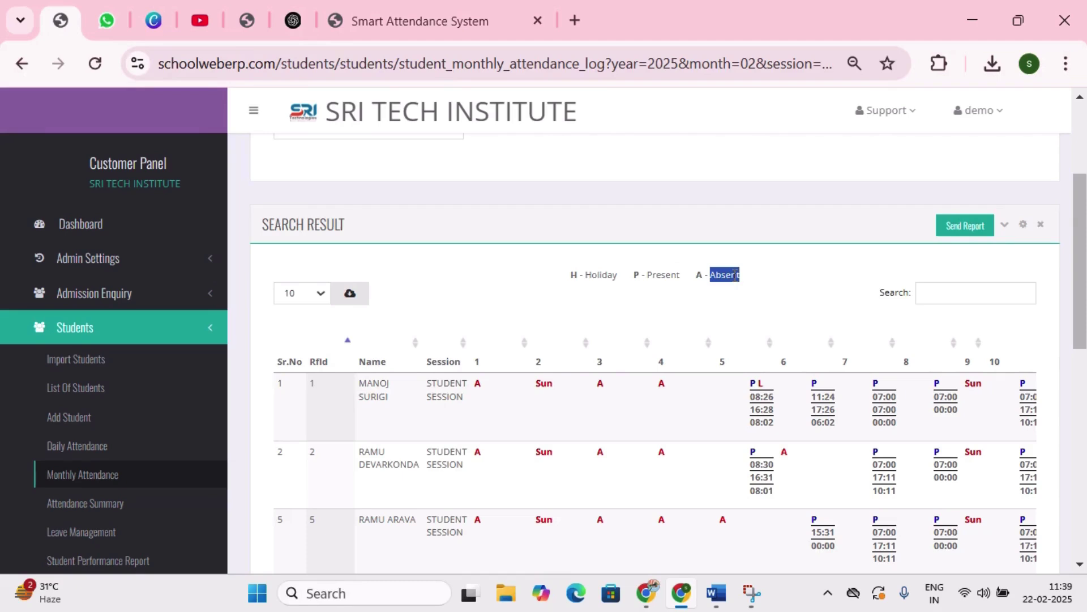
- Select the first student rows, then scroll right to the attendance totals columns
{"action": "scroll", "coordinate": [1081, 264], "scroll_direction": "down", "scroll_amount": 1}
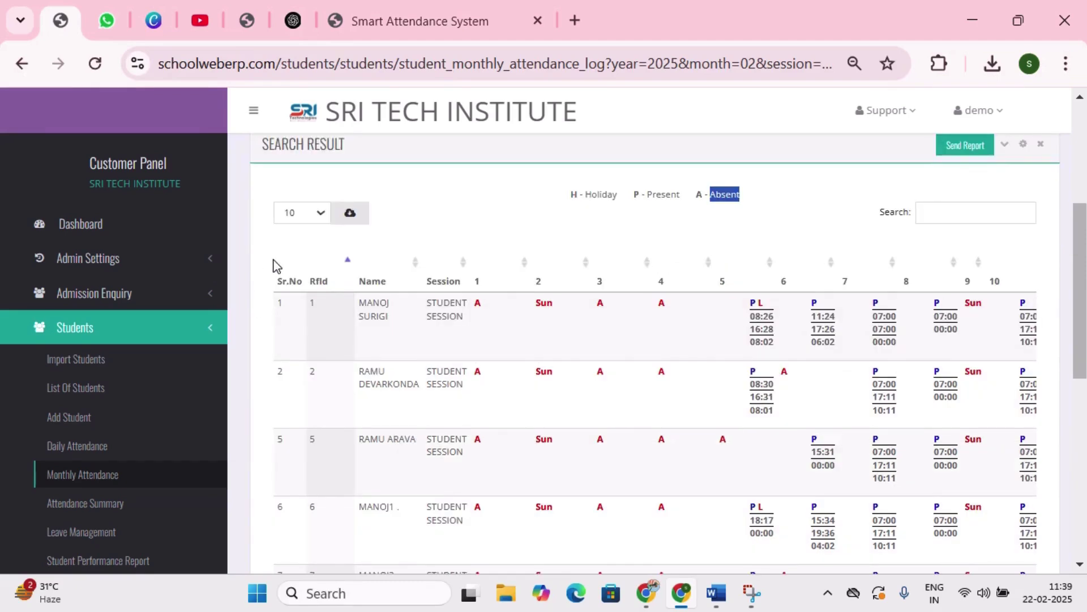
{"action": "left_click", "coordinate": [927, 210]}
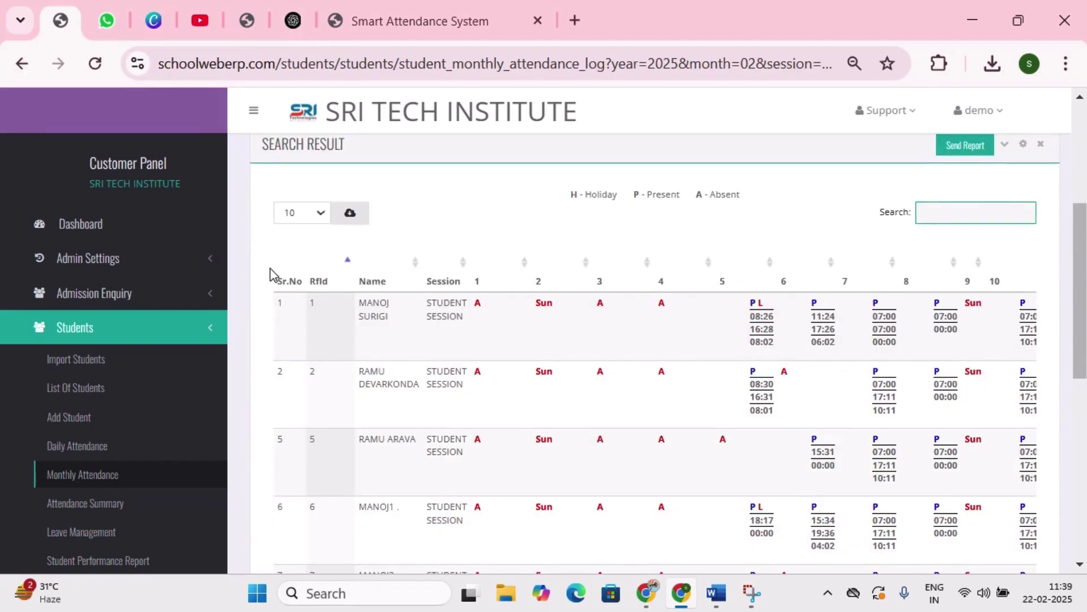
{"action": "left_click_drag", "start_coordinate": [269, 272], "coordinate": [469, 474]}
{"action": "left_click", "coordinate": [501, 238]}
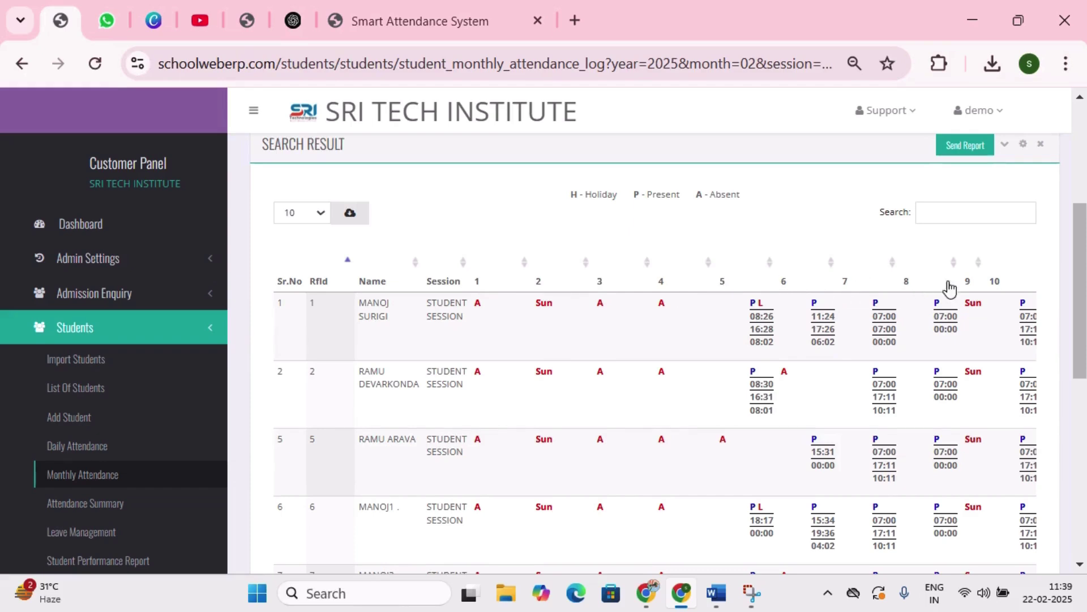
{"action": "left_click_drag", "start_coordinate": [1082, 309], "coordinate": [1082, 484]}
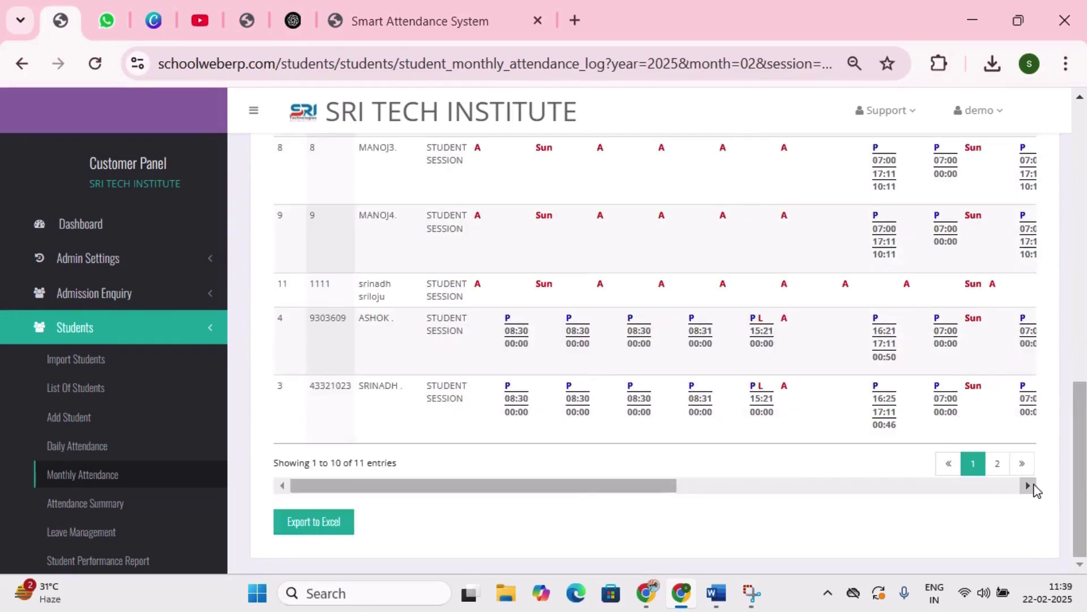
{"action": "left_click", "coordinate": [1028, 485]}
{"action": "left_click", "coordinate": [1028, 485]}
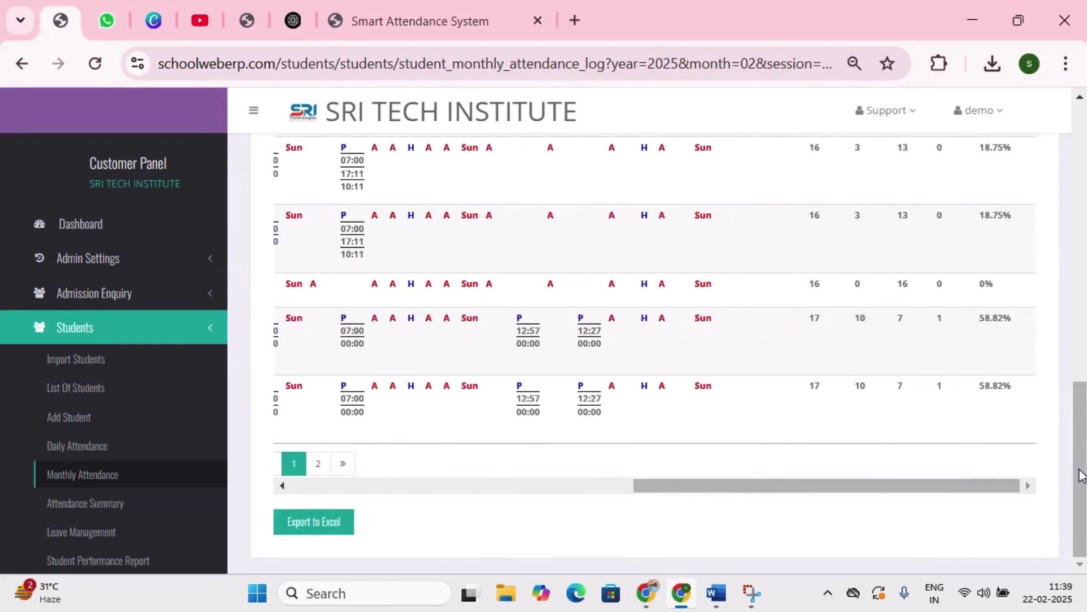
{"action": "left_click_drag", "start_coordinate": [1082, 476], "coordinate": [986, 323]}
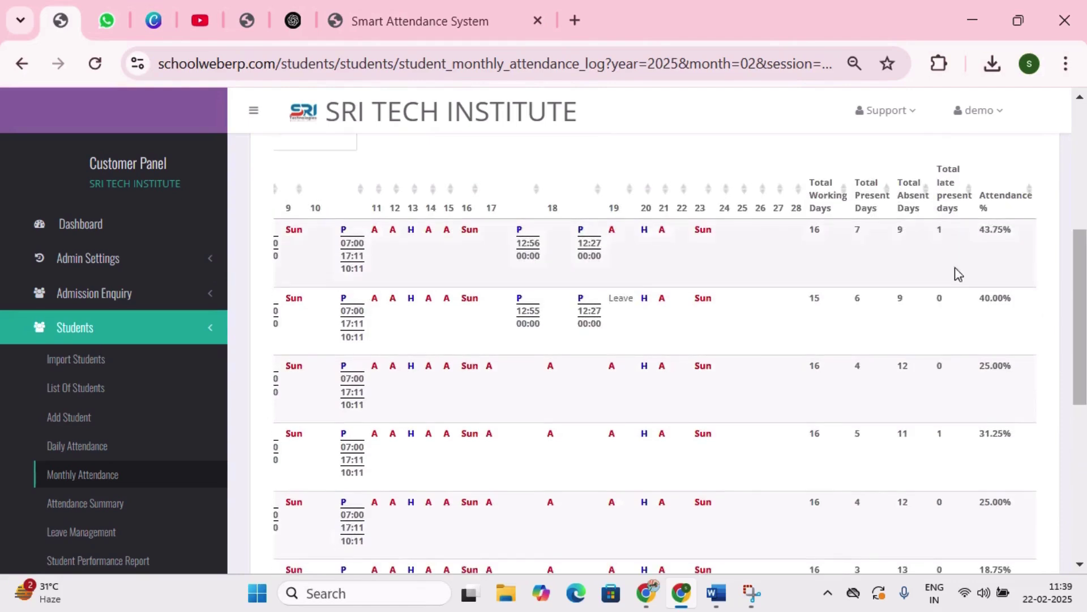
- Sort by the day 28 column and briefly zoom in to read the time entries
{"action": "left_click", "coordinate": [792, 214]}
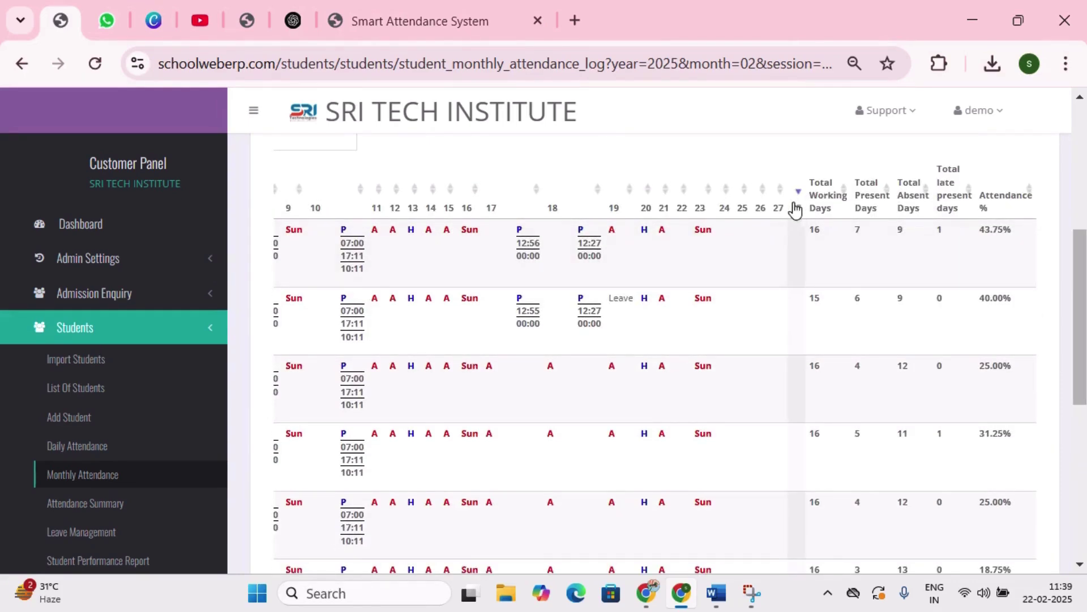
{"action": "left_click_drag", "start_coordinate": [1081, 256], "coordinate": [1082, 228]}
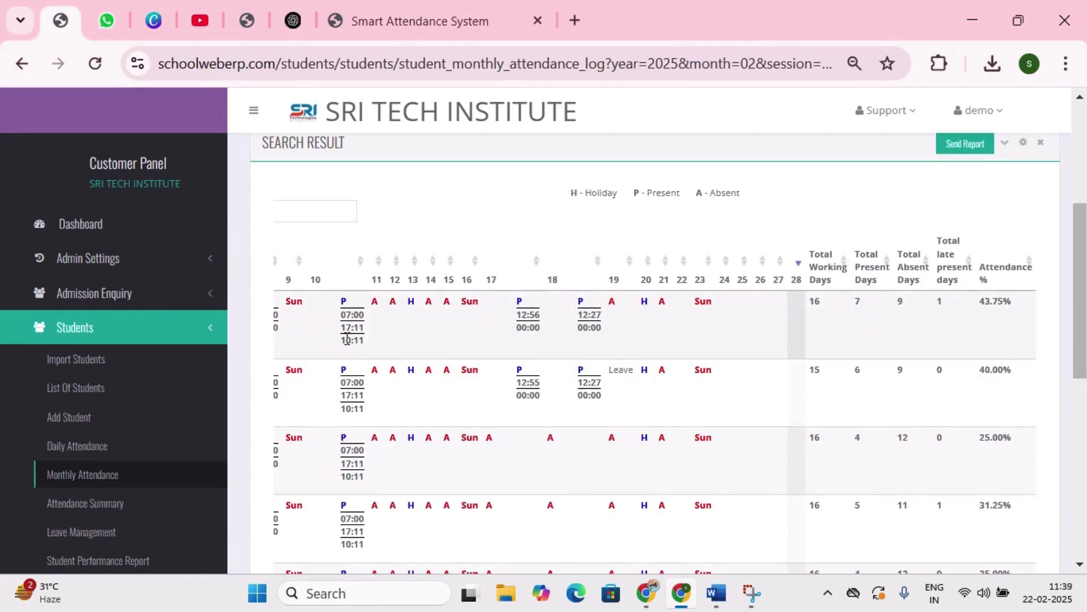
{"action": "key", "text": "ctrl+plus"}
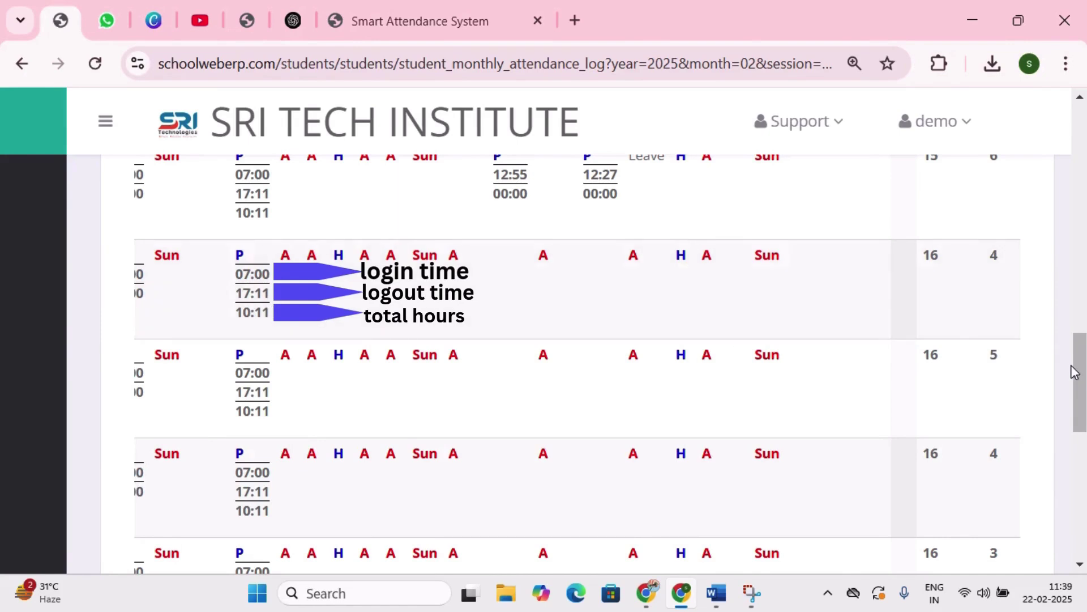
{"action": "key", "text": "ctrl+minus"}
{"action": "key", "text": "ctrl+minus"}
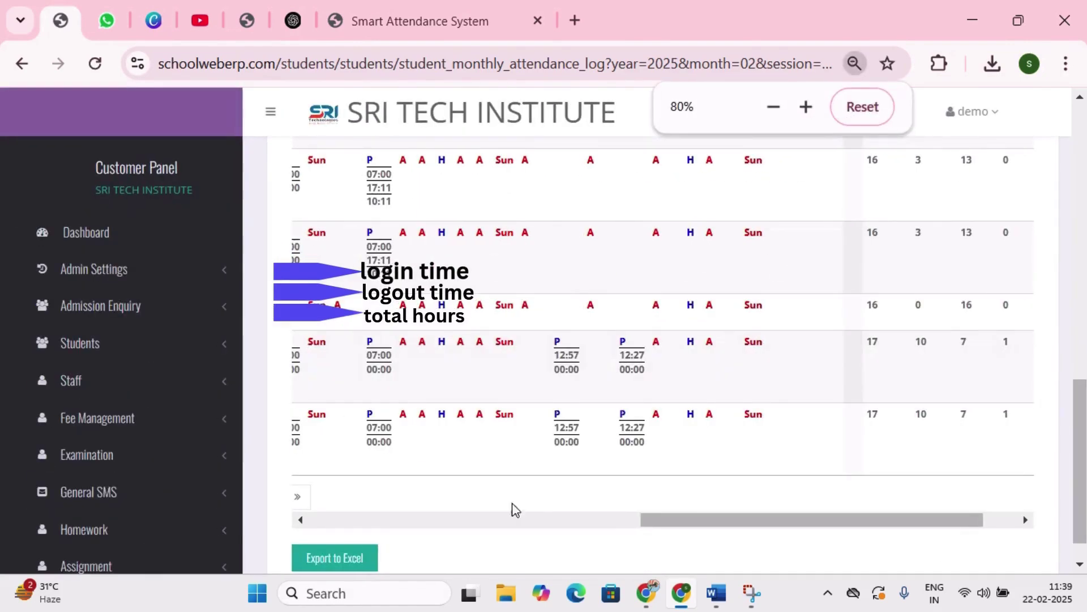
{"action": "left_click", "coordinate": [374, 518]}
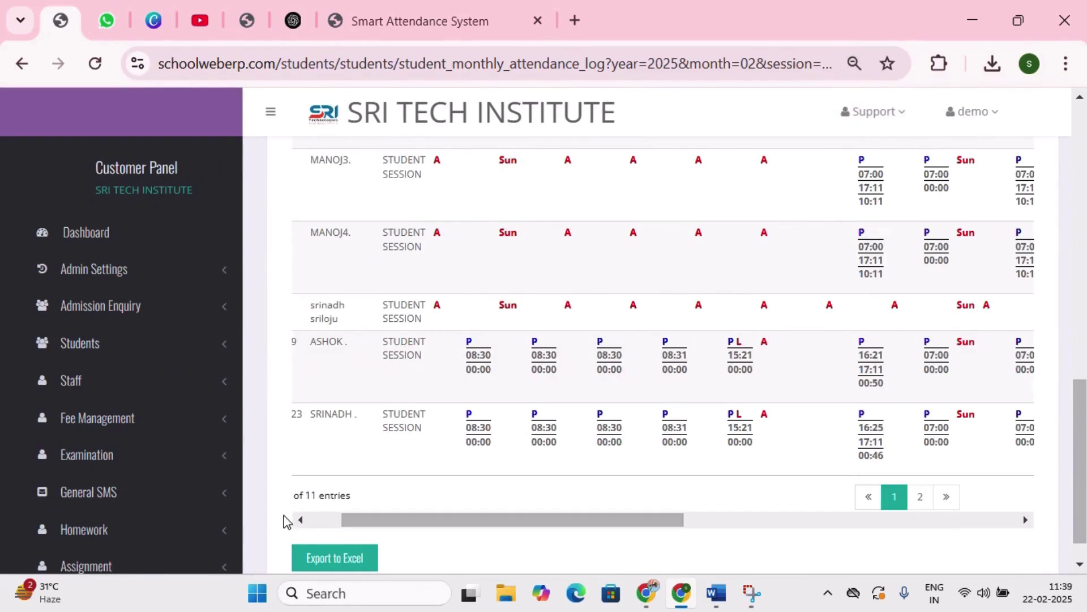
{"action": "left_click", "coordinate": [301, 520]}
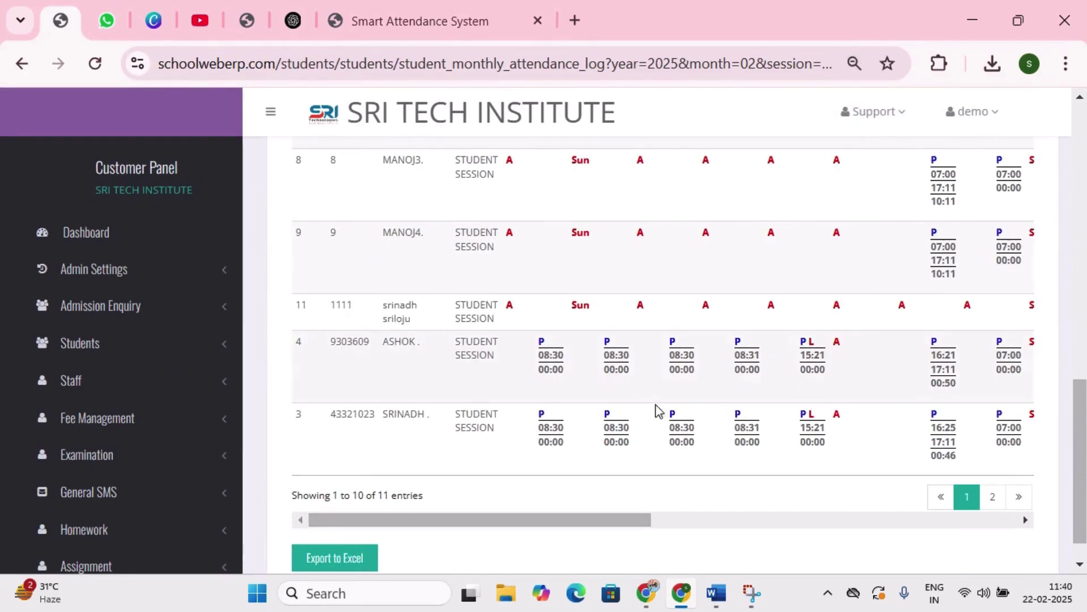
{"action": "left_click_drag", "start_coordinate": [1082, 493], "coordinate": [808, 327]}
- Sort by Total Working, Present, Absent and Late days, finishing ascending on Attendance %
{"action": "left_click", "coordinate": [802, 342]}
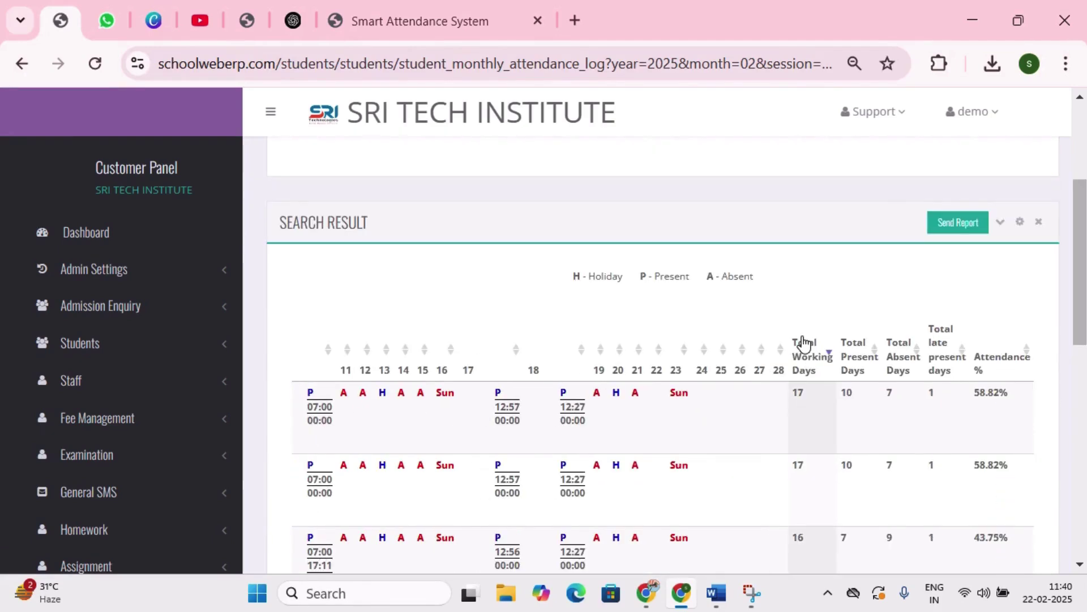
{"action": "left_click", "coordinate": [859, 355]}
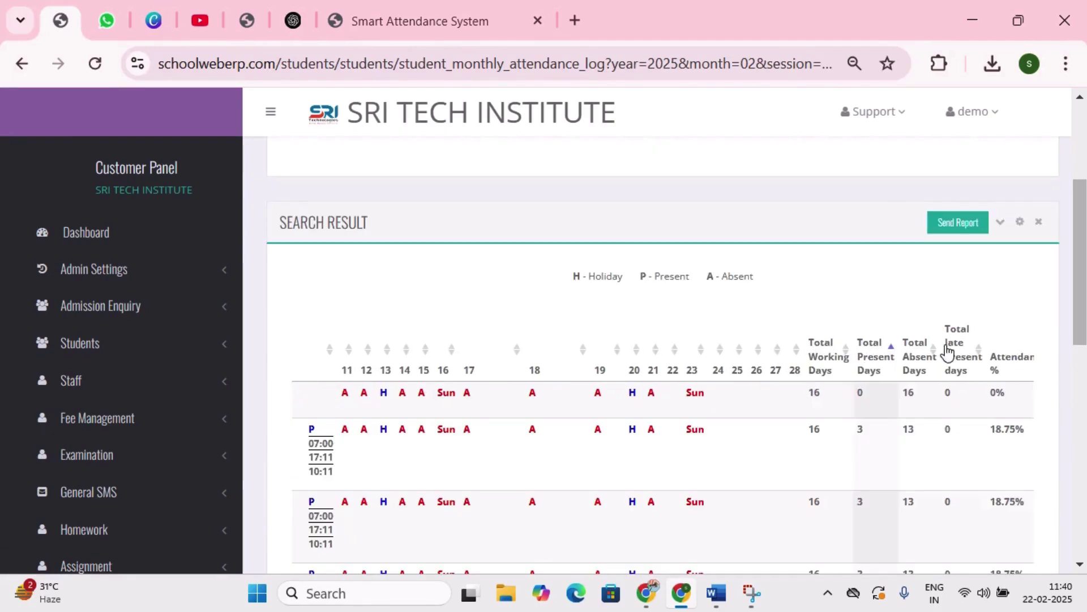
{"action": "left_click", "coordinate": [922, 357]}
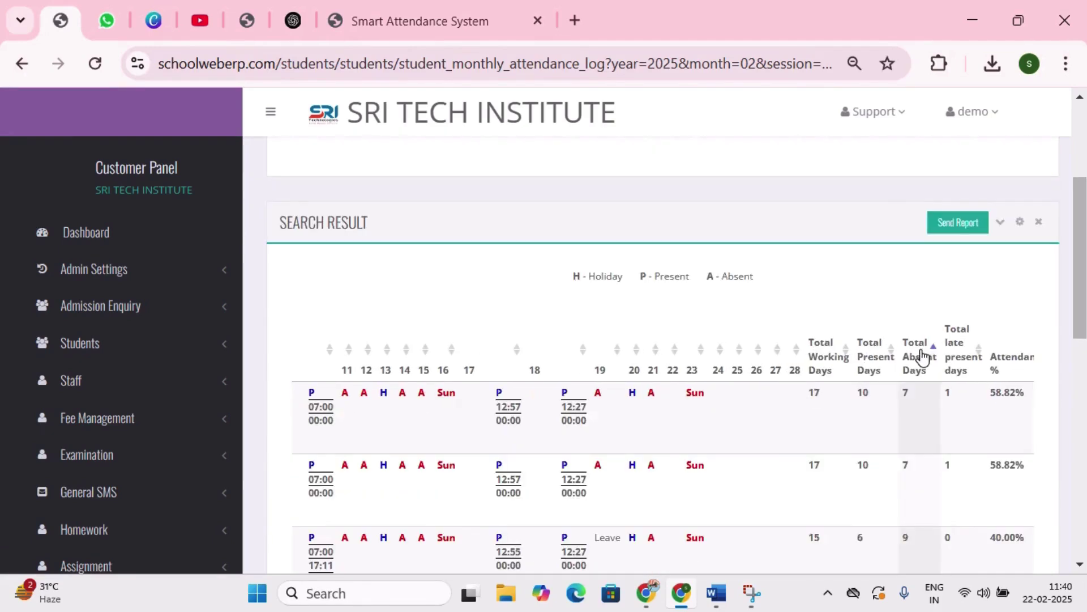
{"action": "left_click", "coordinate": [957, 360]}
{"action": "left_click", "coordinate": [1007, 367]}
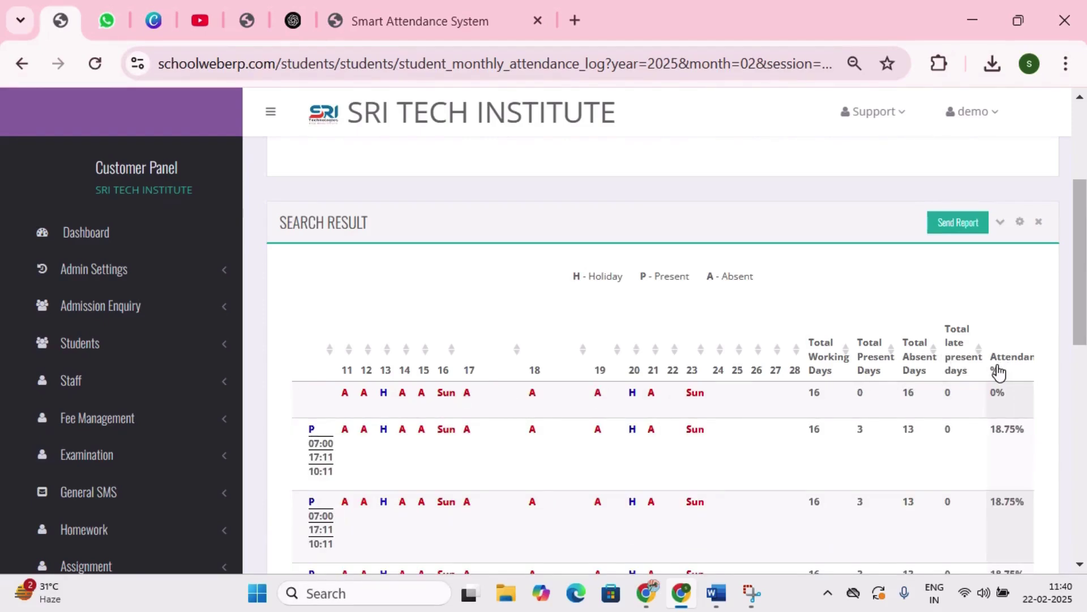
{"action": "left_click_drag", "start_coordinate": [1082, 280], "coordinate": [1085, 566]}
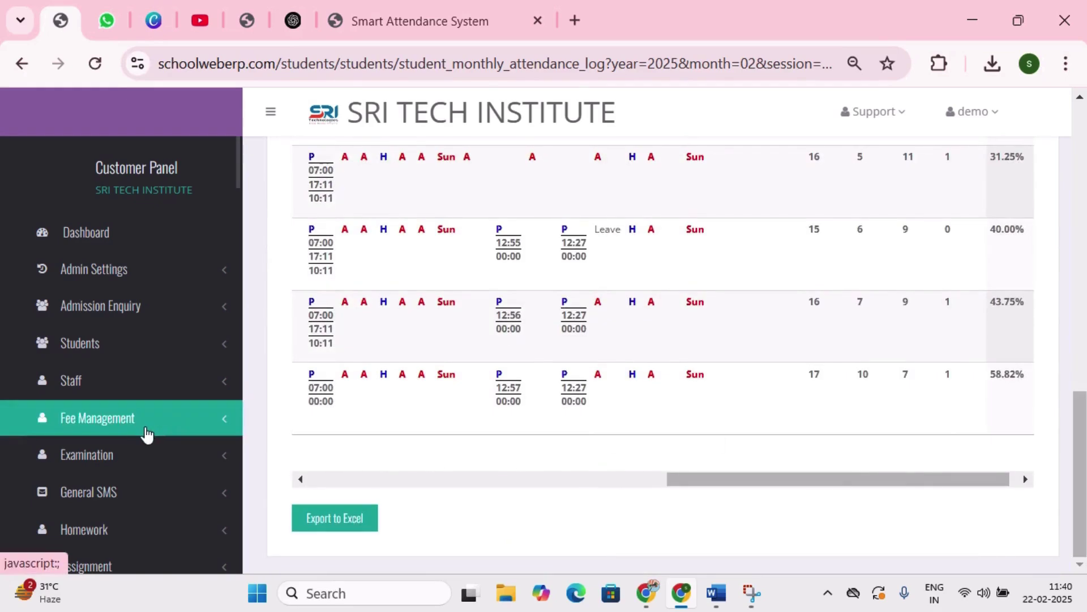
- Return to the 02/22/2025 attendance summary and scroll through each class's present and absent counts
{"action": "key", "text": "alt+Left"}
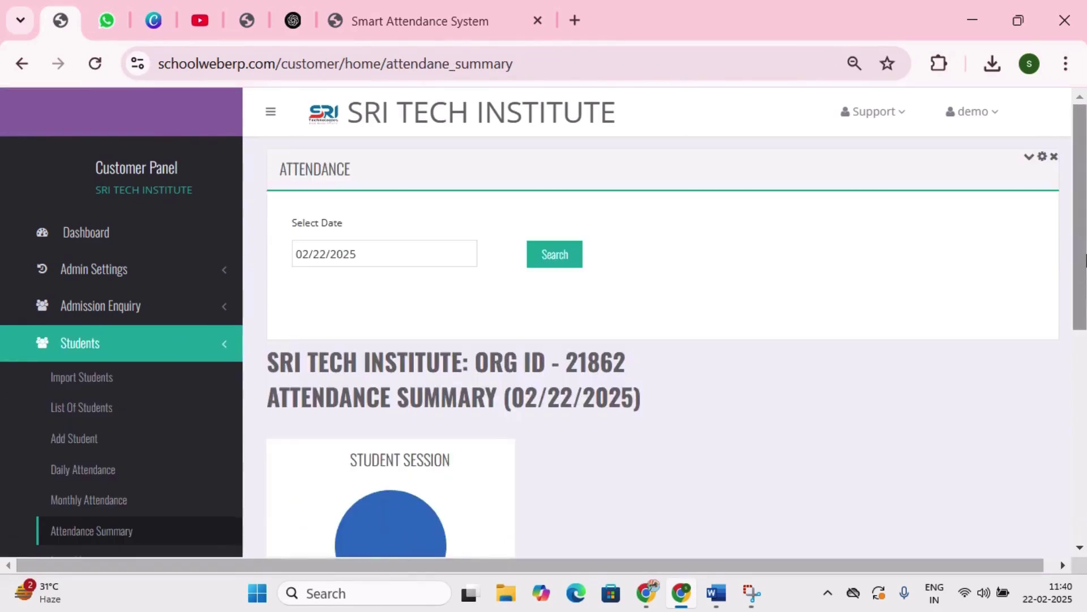
{"action": "left_click_drag", "start_coordinate": [1082, 255], "coordinate": [1085, 363]}
{"action": "scroll", "coordinate": [873, 419], "scroll_direction": "down", "scroll_amount": 2}
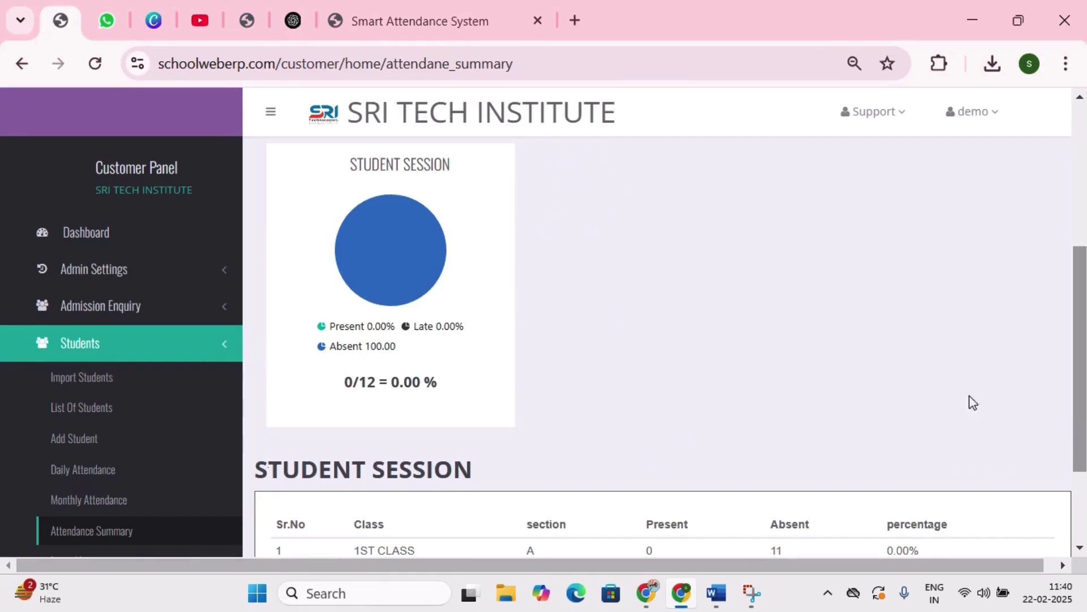
{"action": "scroll", "coordinate": [1081, 356], "scroll_direction": "down", "scroll_amount": 3}
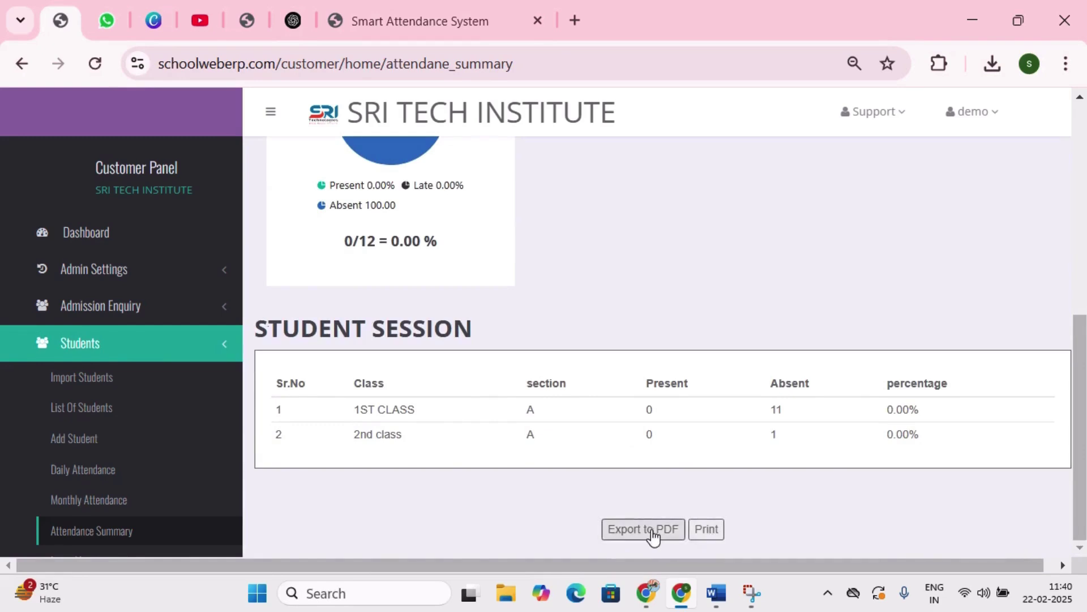
- Scroll to the end of the Student Session table and open the student Leave Management list
{"action": "left_click_drag", "start_coordinate": [1084, 479], "coordinate": [1078, 569]}
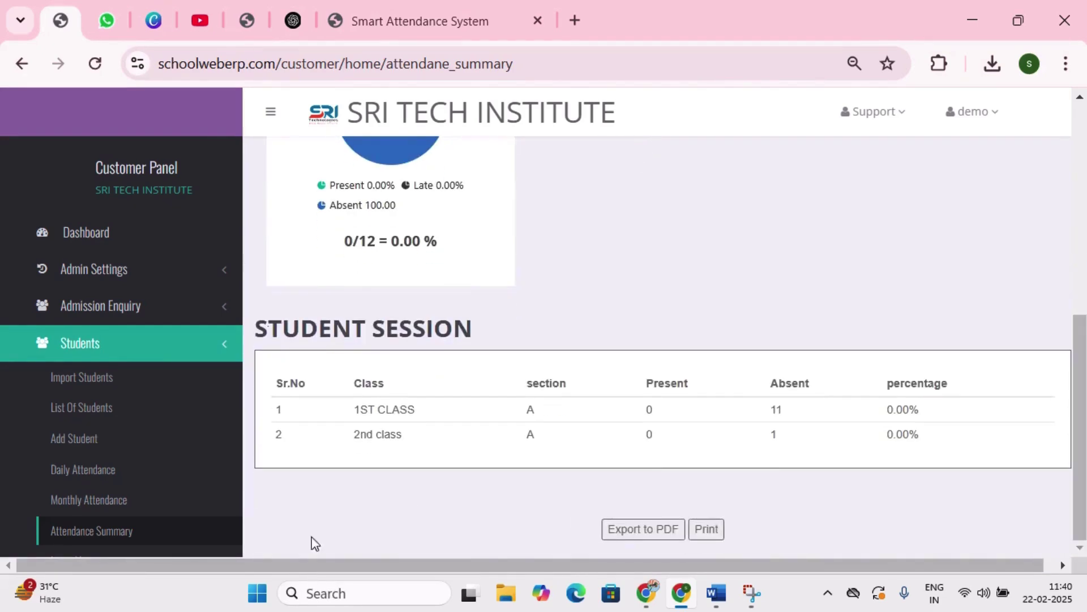
{"action": "left_click_drag", "start_coordinate": [236, 191], "coordinate": [245, 222]}
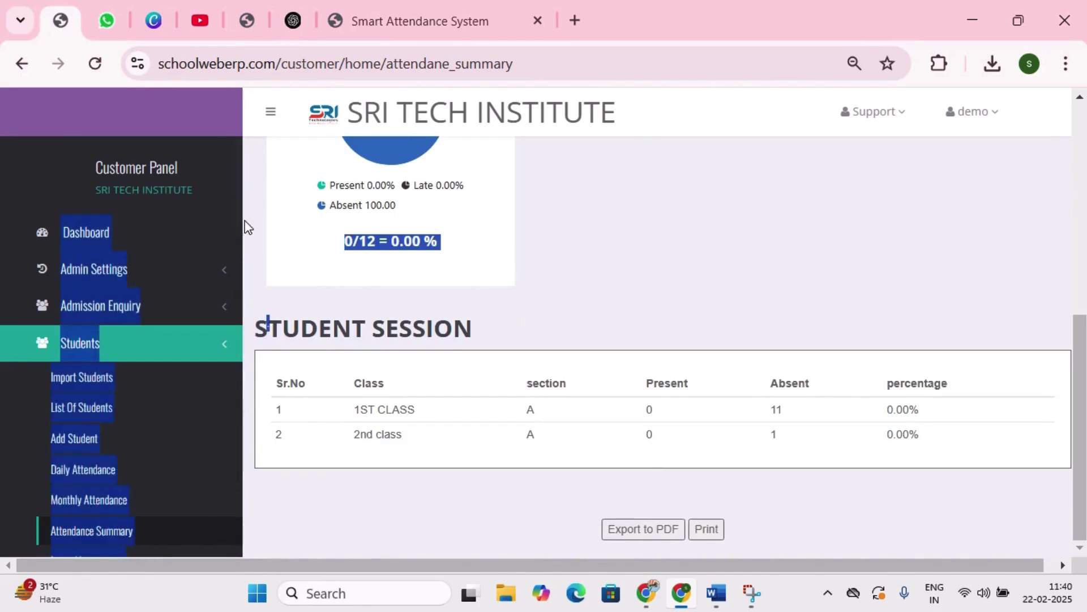
{"action": "left_click", "coordinate": [246, 198]}
{"action": "scroll", "coordinate": [238, 227], "scroll_direction": "down", "scroll_amount": 2}
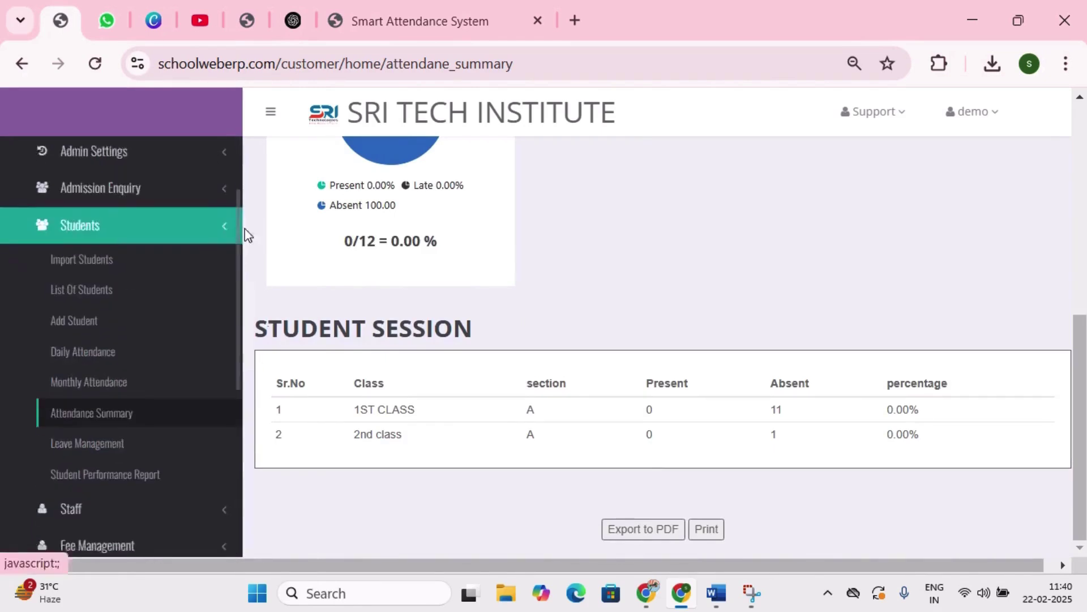
{"action": "left_click", "coordinate": [85, 442]}
{"action": "left_click_drag", "start_coordinate": [1079, 286], "coordinate": [1080, 431]}
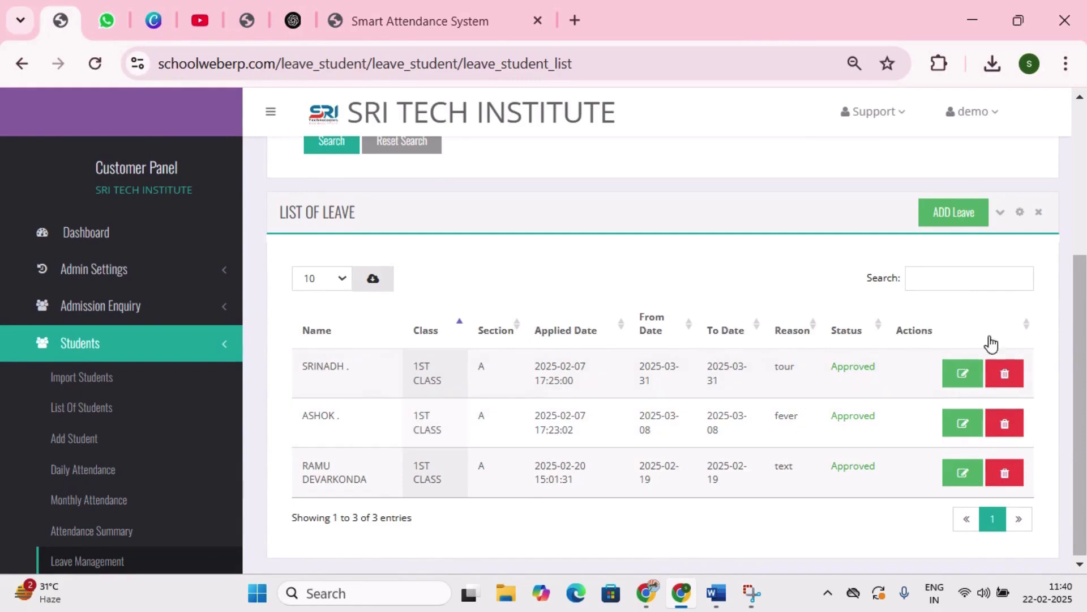
{"action": "scroll", "coordinate": [1084, 292], "scroll_direction": "down", "scroll_amount": 1}
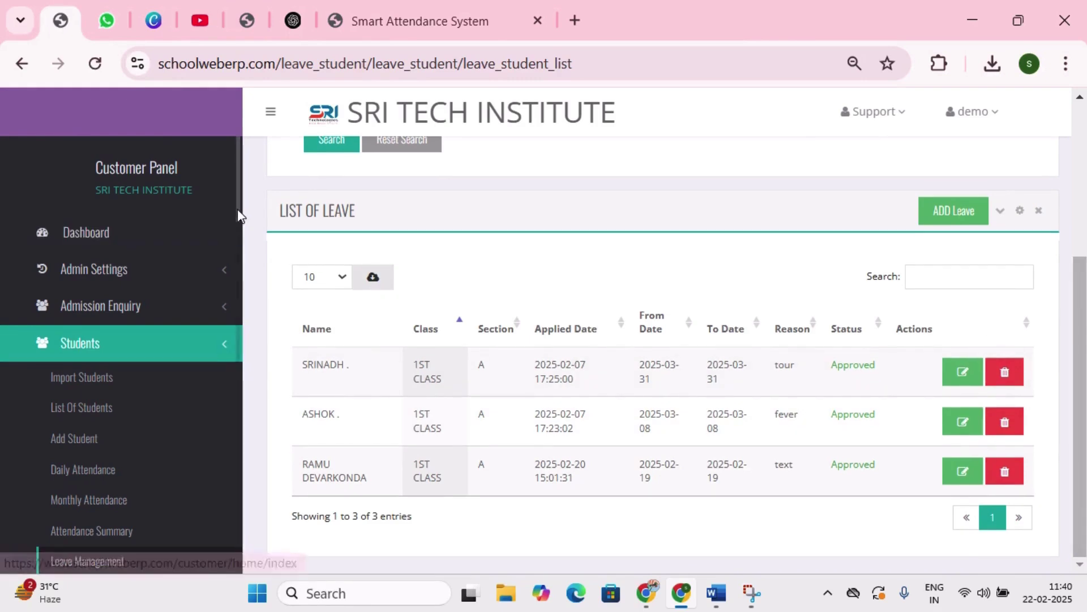
{"action": "scroll", "coordinate": [242, 238], "scroll_direction": "down", "scroll_amount": 4}
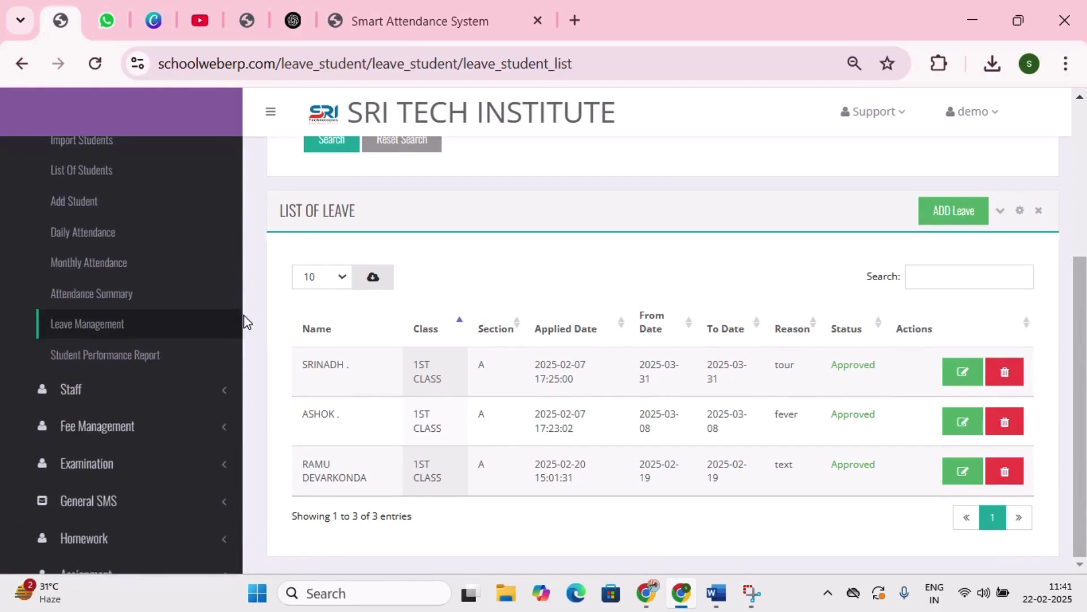
- Start a Student Performance Report search for 1ST CLASS and its section
{"action": "left_click", "coordinate": [133, 351]}
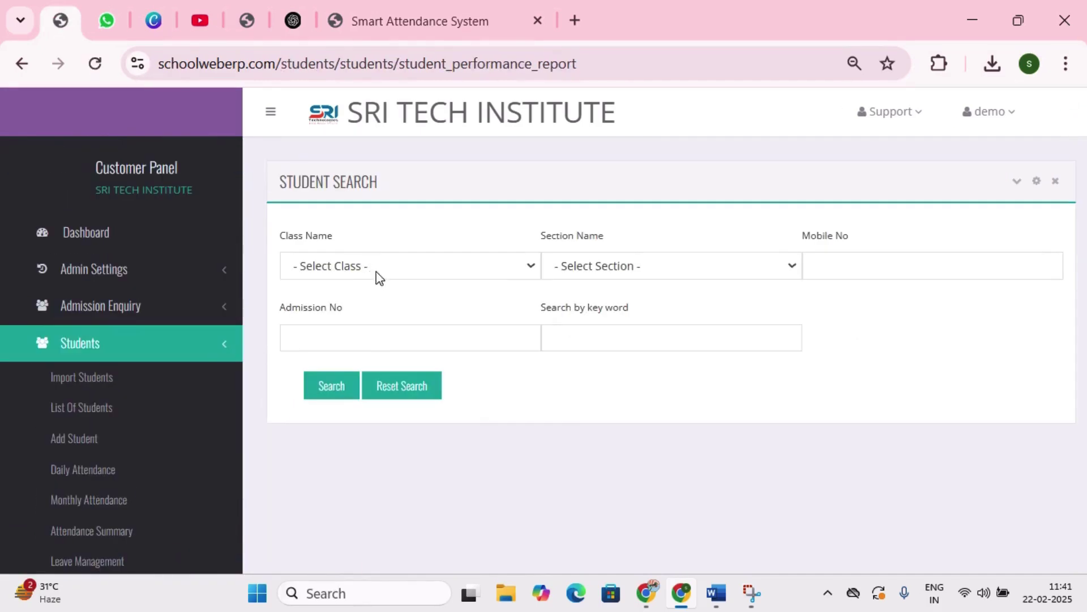
{"action": "left_click", "coordinate": [377, 273]}
{"action": "left_click", "coordinate": [369, 317]}
{"action": "left_click", "coordinate": [650, 277]}
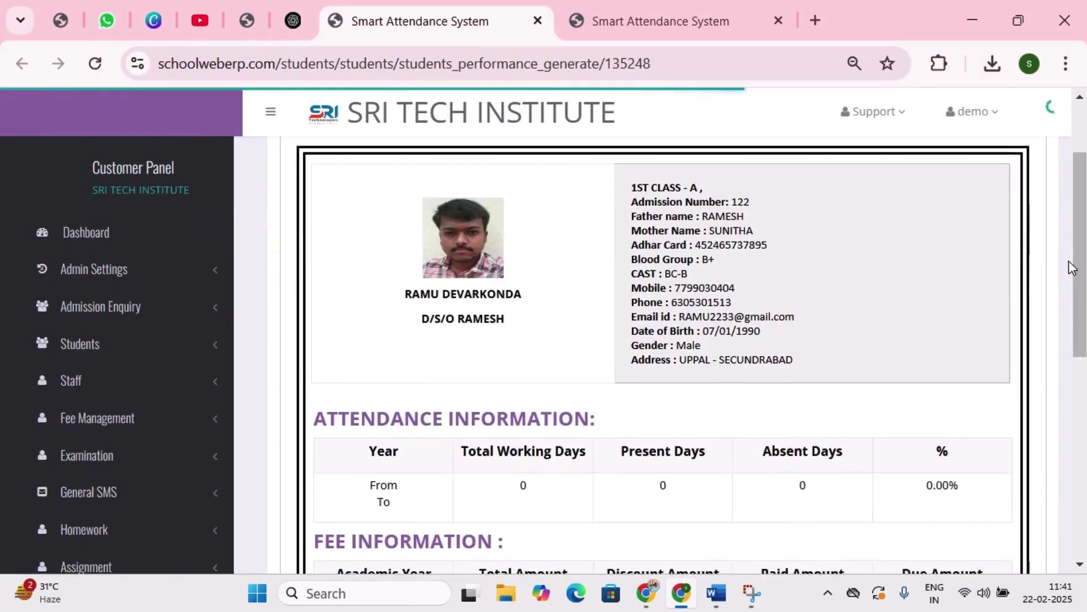
{"action": "scroll", "coordinate": [1069, 266], "scroll_direction": "down", "scroll_amount": 2}
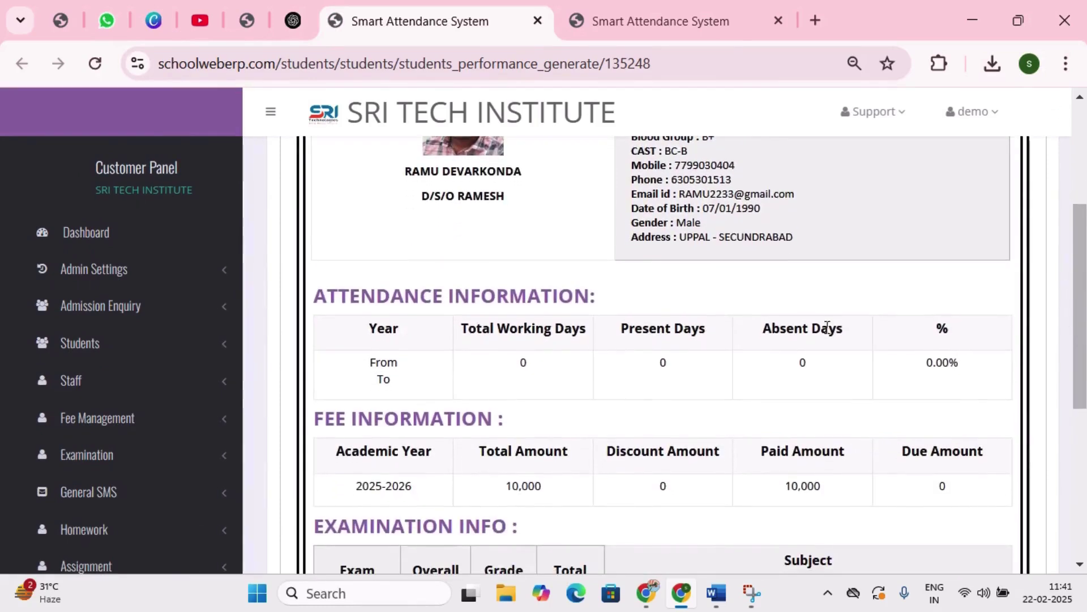
- Review the student's attendance, fee and examination information, highlighting each heading
{"action": "triple_click", "coordinate": [537, 288]}
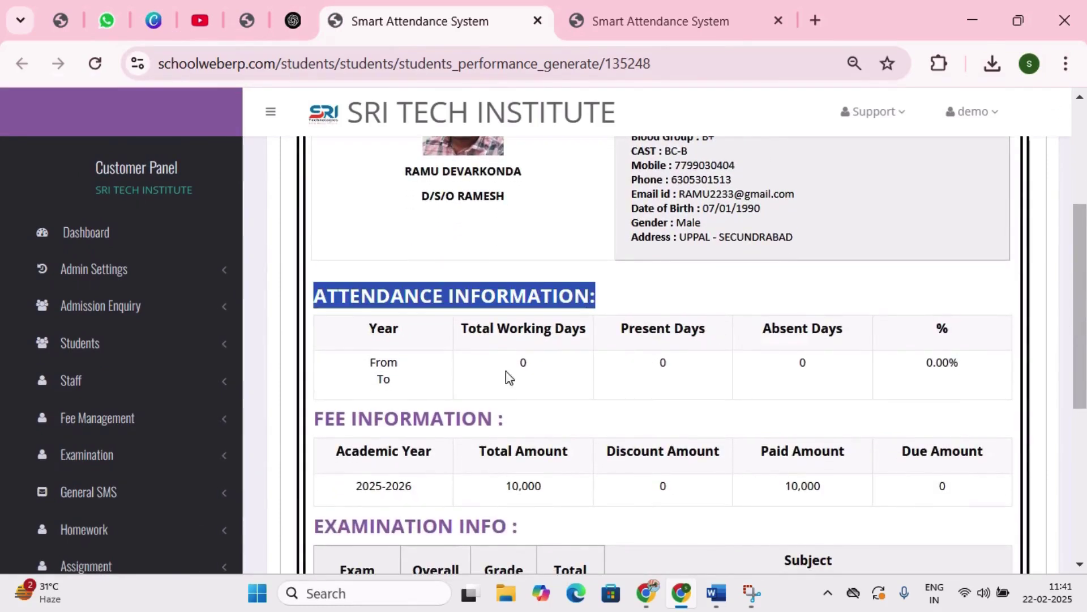
{"action": "triple_click", "coordinate": [432, 419]}
{"action": "left_click_drag", "start_coordinate": [1081, 305], "coordinate": [1073, 434]}
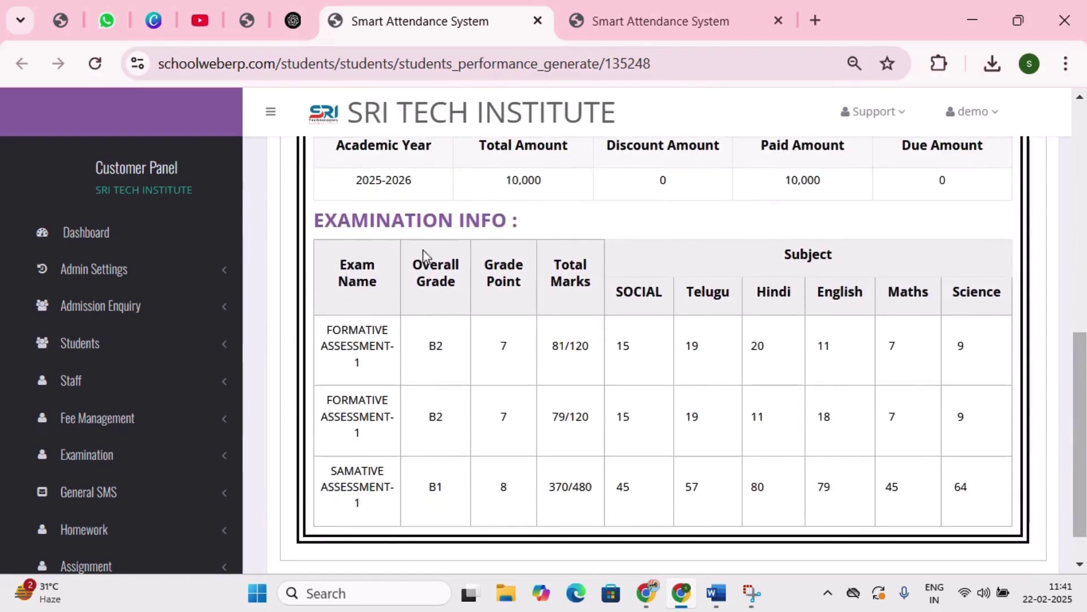
{"action": "triple_click", "coordinate": [399, 225]}
{"action": "double_click", "coordinate": [352, 343]}
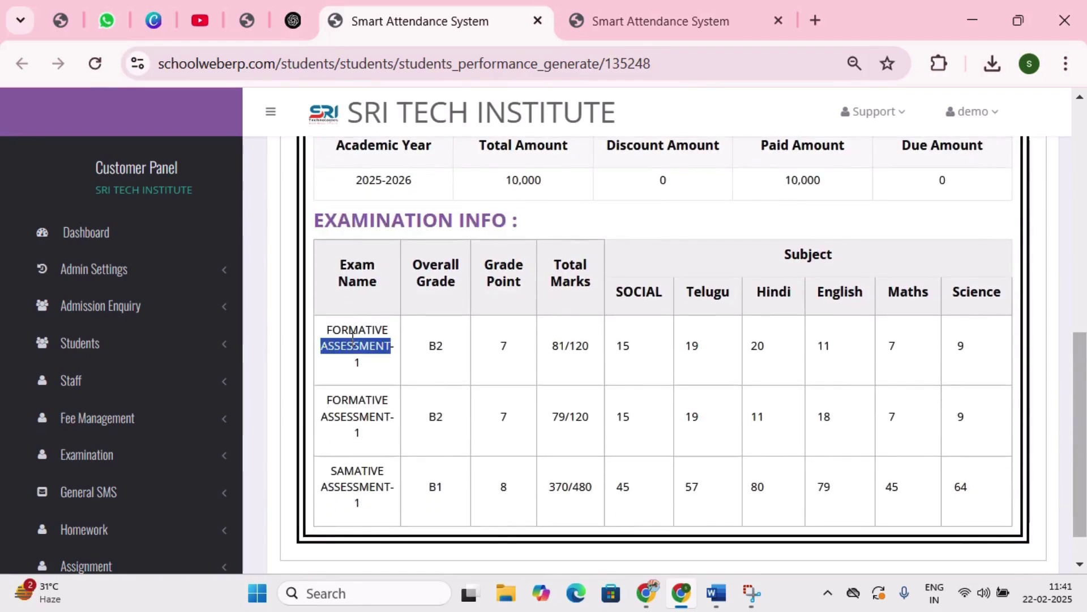
{"action": "left_click_drag", "start_coordinate": [1079, 459], "coordinate": [1005, 329]}
- Expand Staff and view the List Of Departments
{"action": "scroll", "coordinate": [1004, 329], "scroll_direction": "down", "scroll_amount": 5}
{"action": "left_click", "coordinate": [71, 151]}
{"action": "left_click", "coordinate": [79, 192]}
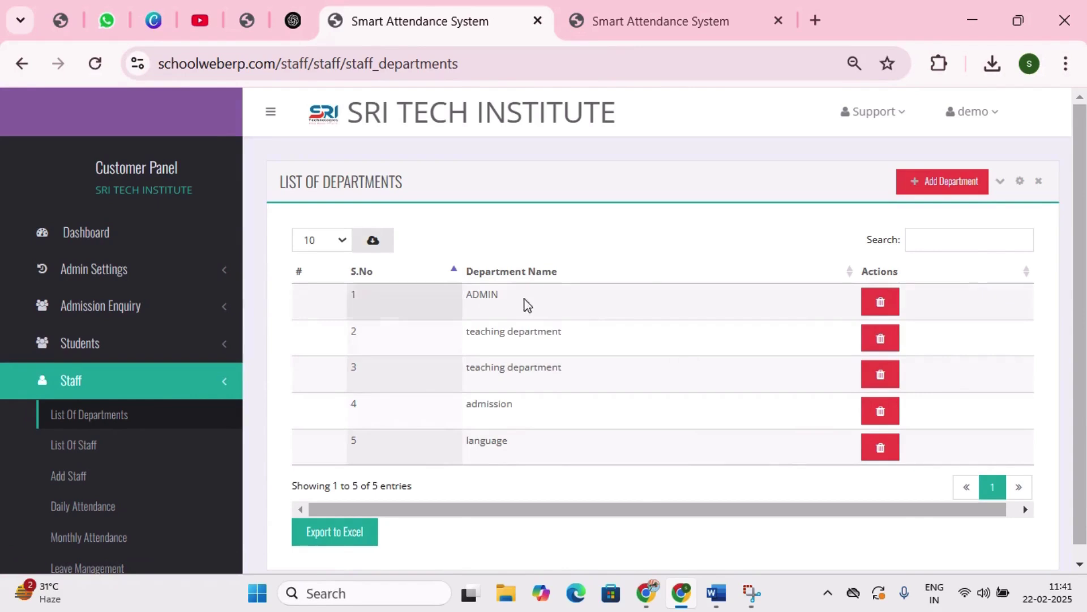
{"action": "scroll", "coordinate": [1079, 278], "scroll_direction": "down", "scroll_amount": 1}
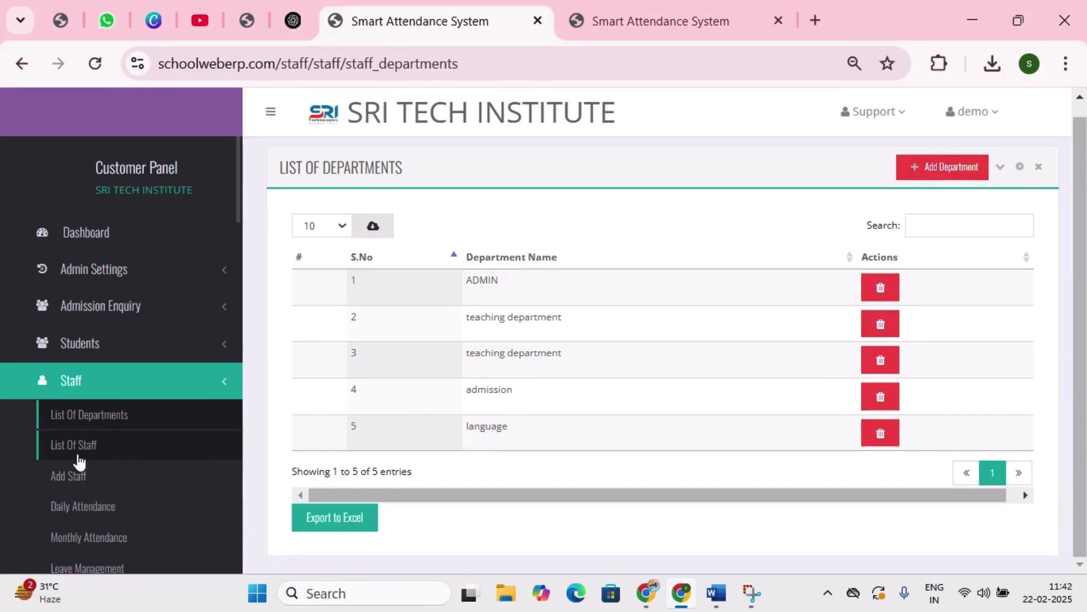
- View the List Of Staff, then scroll through the Add Staff form
{"action": "left_click", "coordinate": [78, 447]}
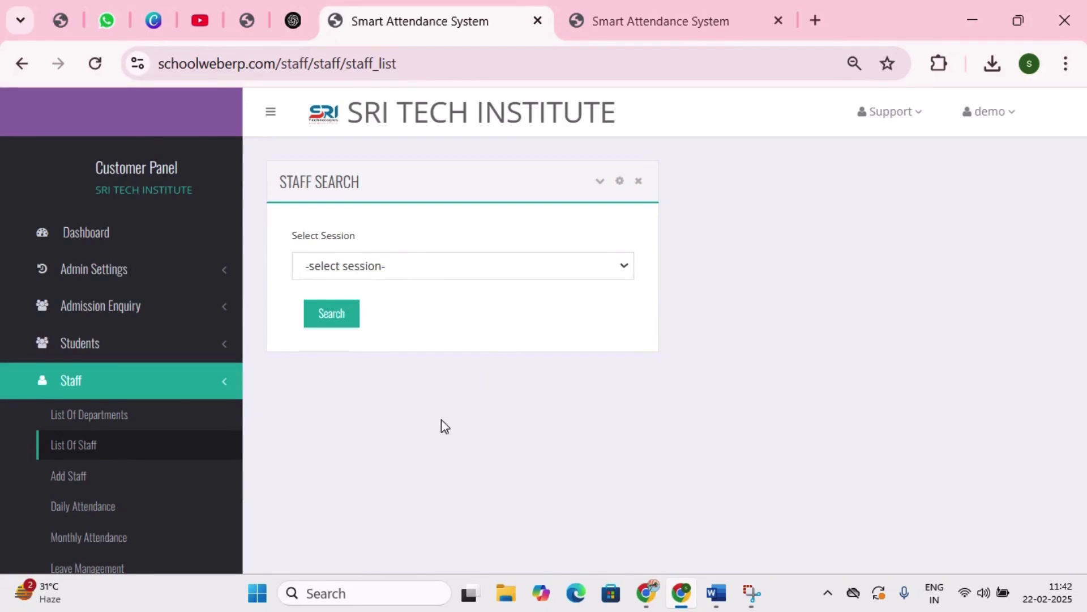
{"action": "left_click", "coordinate": [72, 480]}
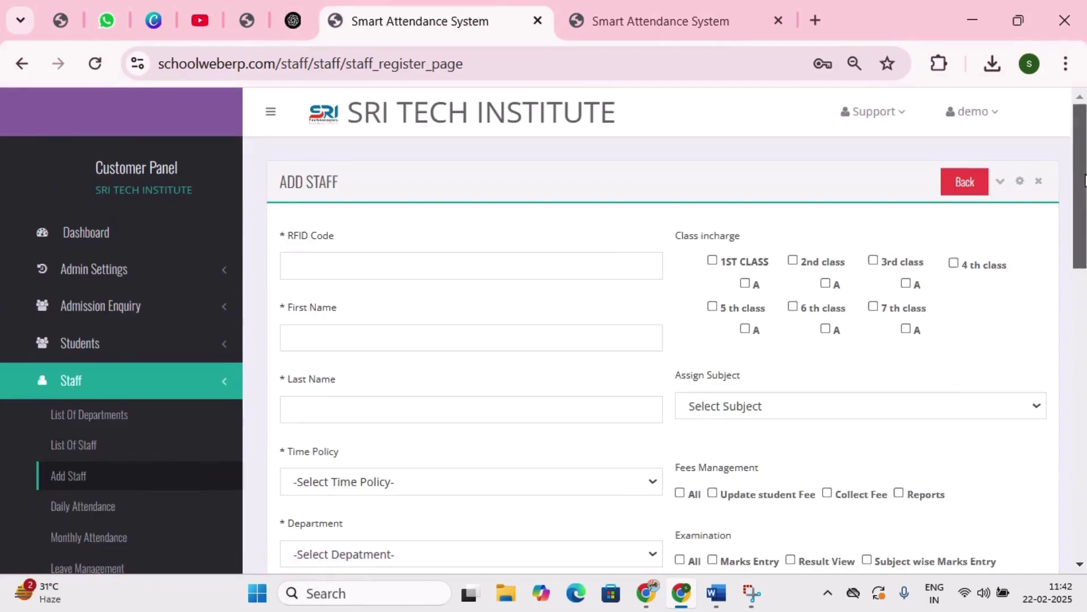
{"action": "left_click_drag", "start_coordinate": [1085, 187], "coordinate": [1048, 500]}
- Open staff Daily Attendance for 02/22/2025 and scroll to its 4 STAFF TIME entries
{"action": "left_click", "coordinate": [89, 507]}
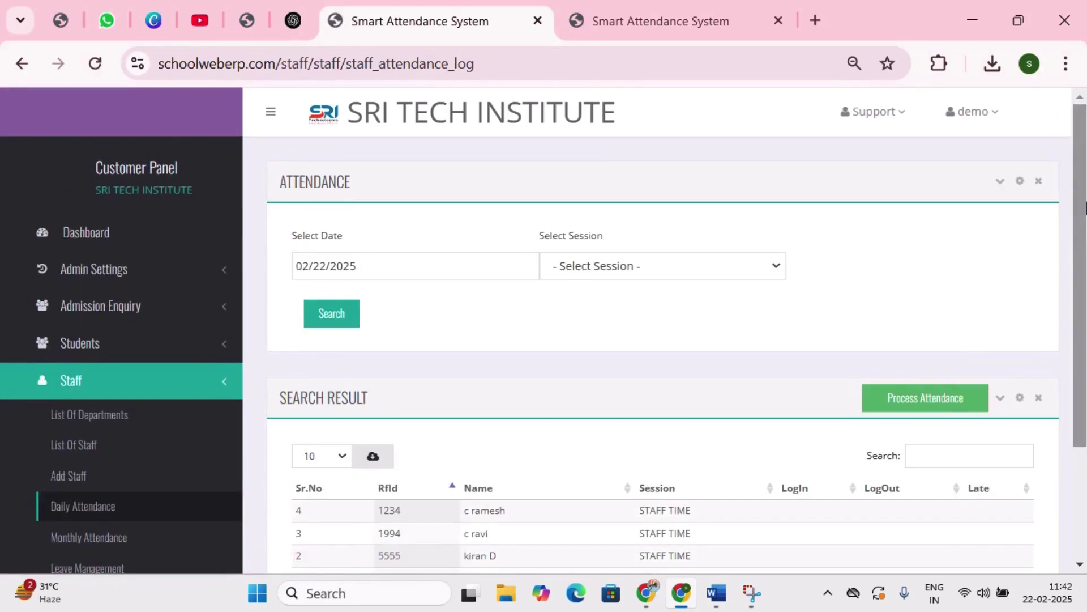
{"action": "left_click_drag", "start_coordinate": [1084, 207], "coordinate": [1076, 362]}
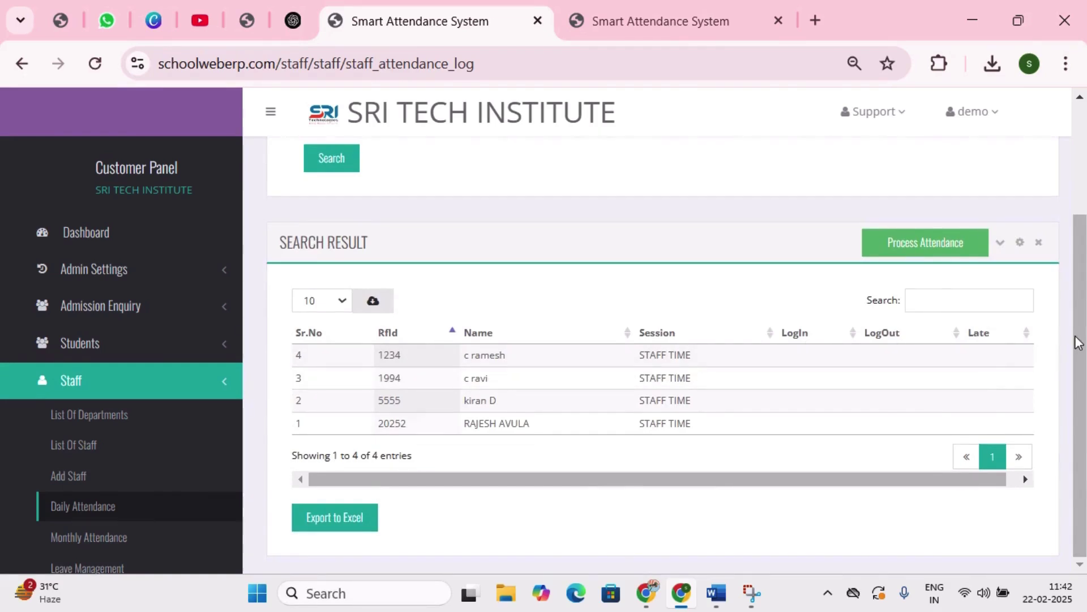
- Load the February 2025 staff monthly attendance for the STAFF TIME session
{"action": "left_click", "coordinate": [68, 536]}
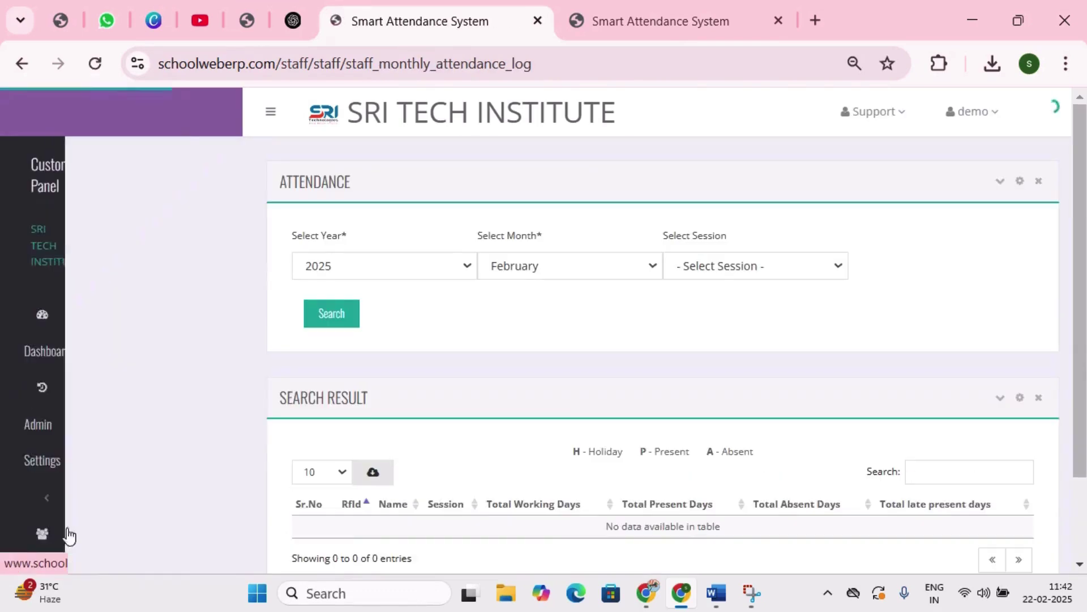
{"action": "left_click_drag", "start_coordinate": [1075, 286], "coordinate": [1075, 367]}
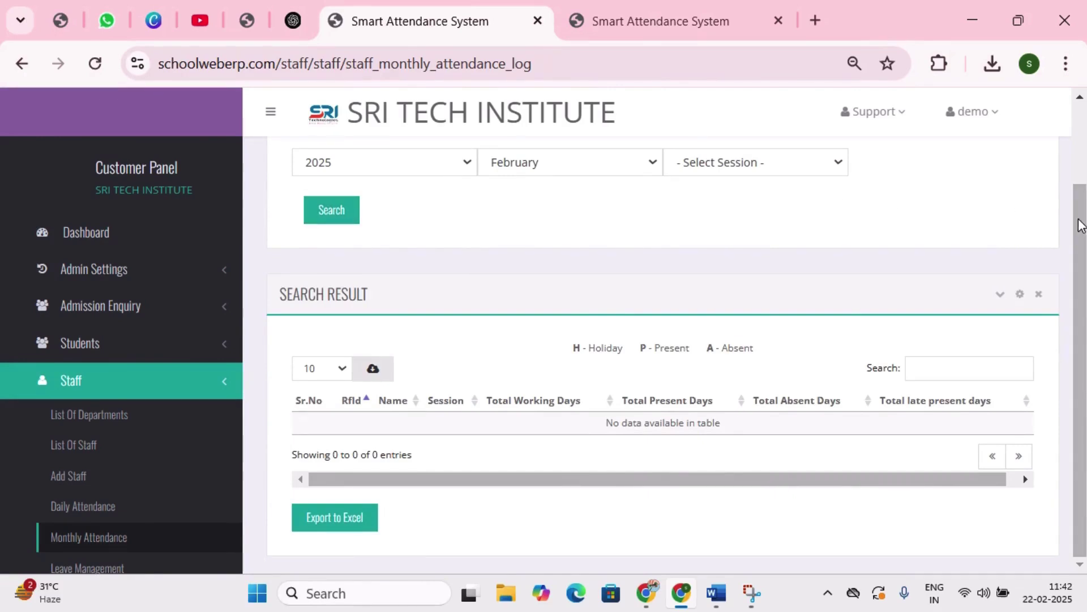
{"action": "scroll", "coordinate": [1079, 224], "scroll_direction": "up", "scroll_amount": 2}
{"action": "left_click", "coordinate": [855, 253]}
{"action": "left_click", "coordinate": [685, 274]}
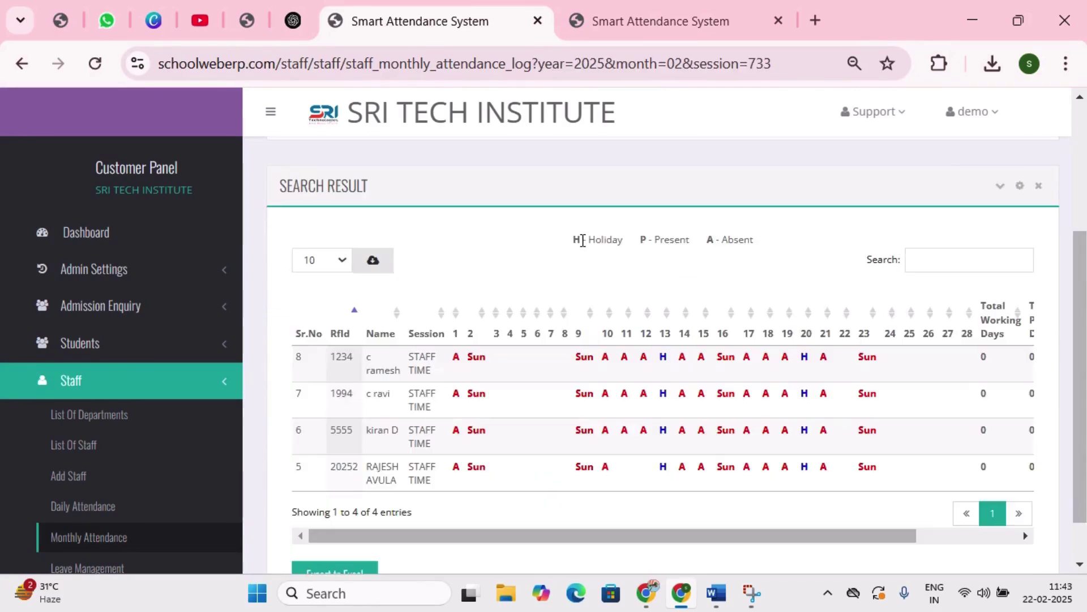
- Highlight the Present/Absent attendance legend and scroll through the attendance table
{"action": "triple_click", "coordinate": [583, 240]}
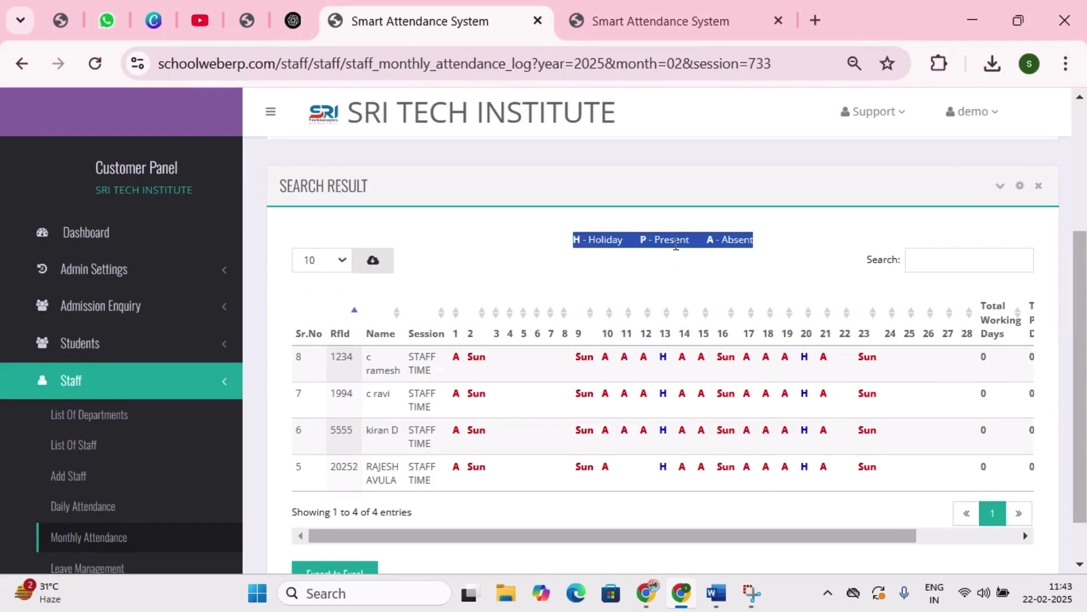
{"action": "double_click", "coordinate": [677, 244]}
{"action": "triple_click", "coordinate": [738, 241]}
{"action": "left_click", "coordinate": [737, 241]}
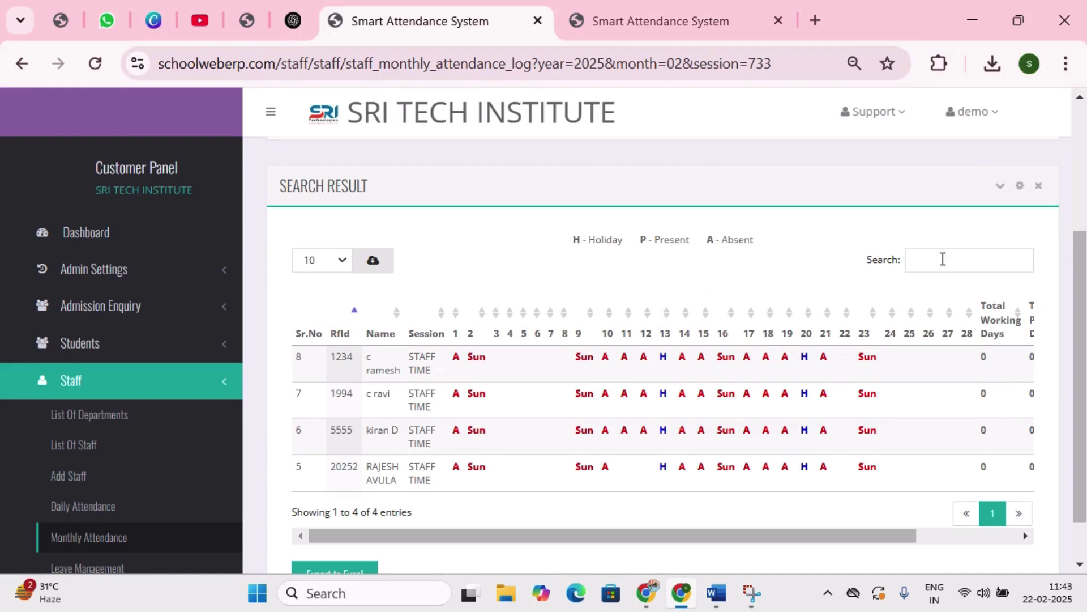
{"action": "left_click", "coordinate": [943, 259]}
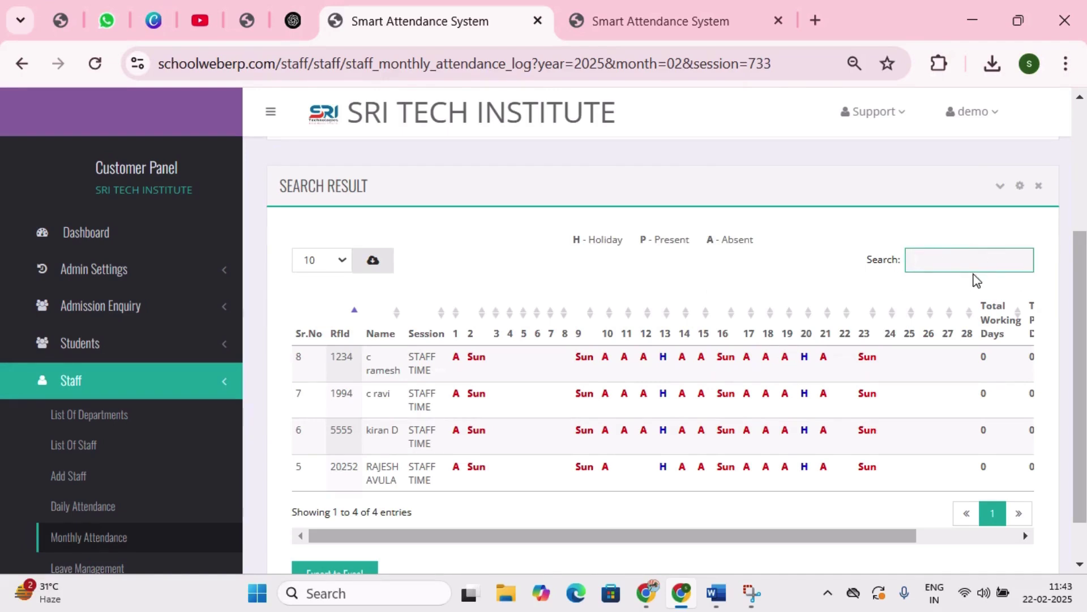
{"action": "scroll", "coordinate": [1071, 268], "scroll_direction": "down", "scroll_amount": 1}
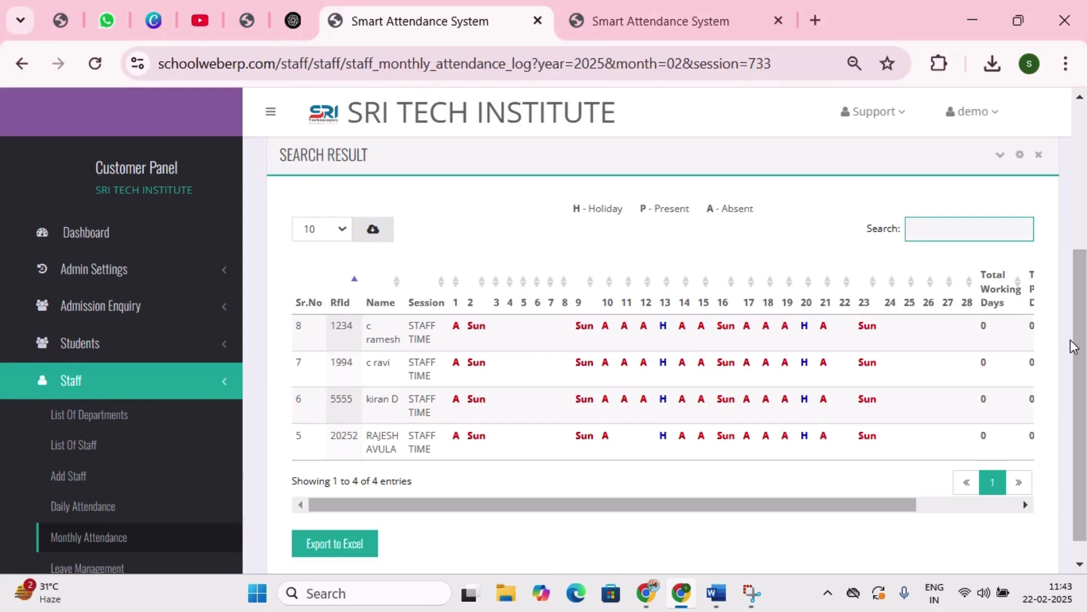
{"action": "scroll", "coordinate": [1074, 335], "scroll_direction": "up", "scroll_amount": 2}
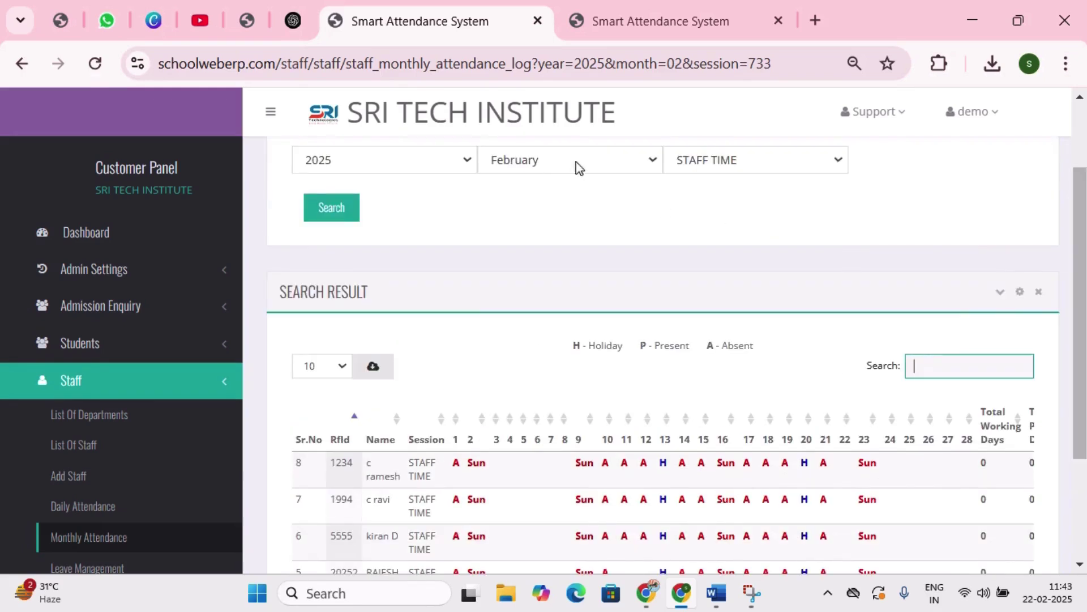
{"action": "scroll", "coordinate": [673, 222], "scroll_direction": "up", "scroll_amount": 1}
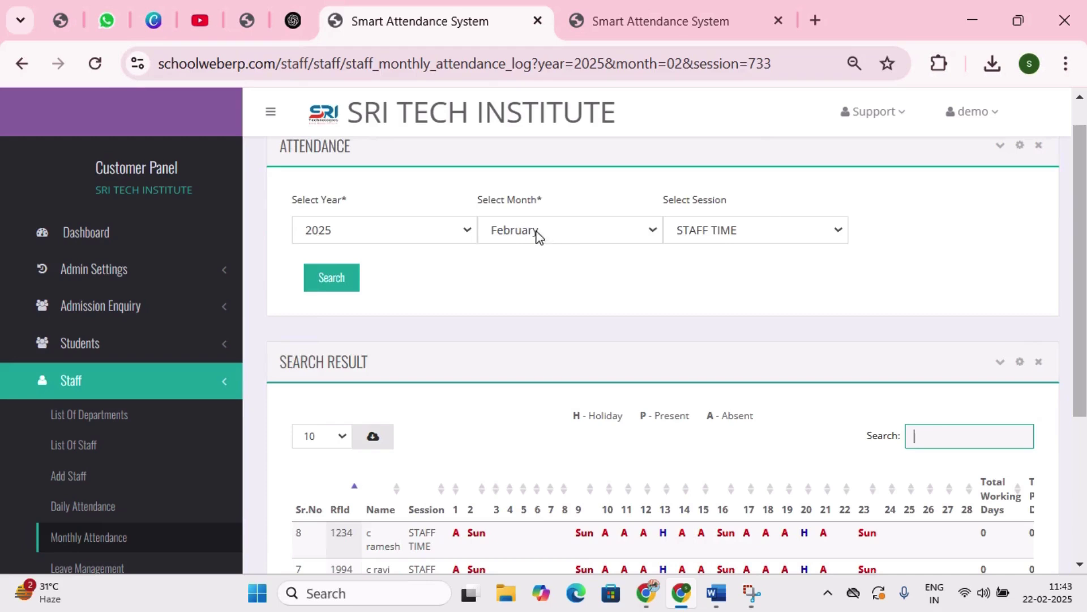
{"action": "scroll", "coordinate": [1072, 248], "scroll_direction": "down", "scroll_amount": 3}
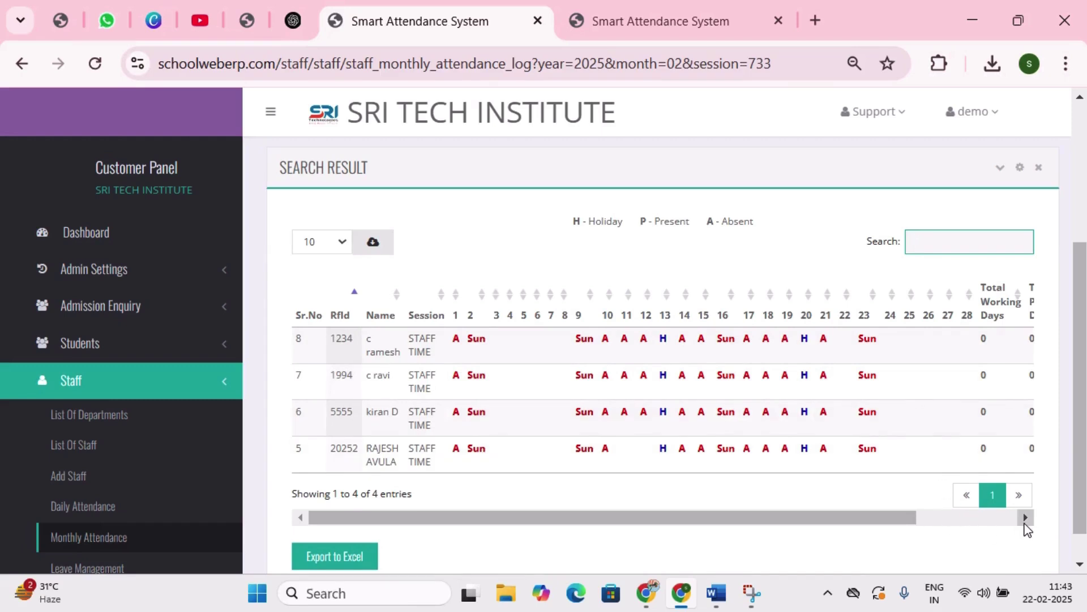
- Scroll the attendance table sideways to see day-by-day marks and totals, then open Leave Management
{"action": "left_click", "coordinate": [1025, 520]}
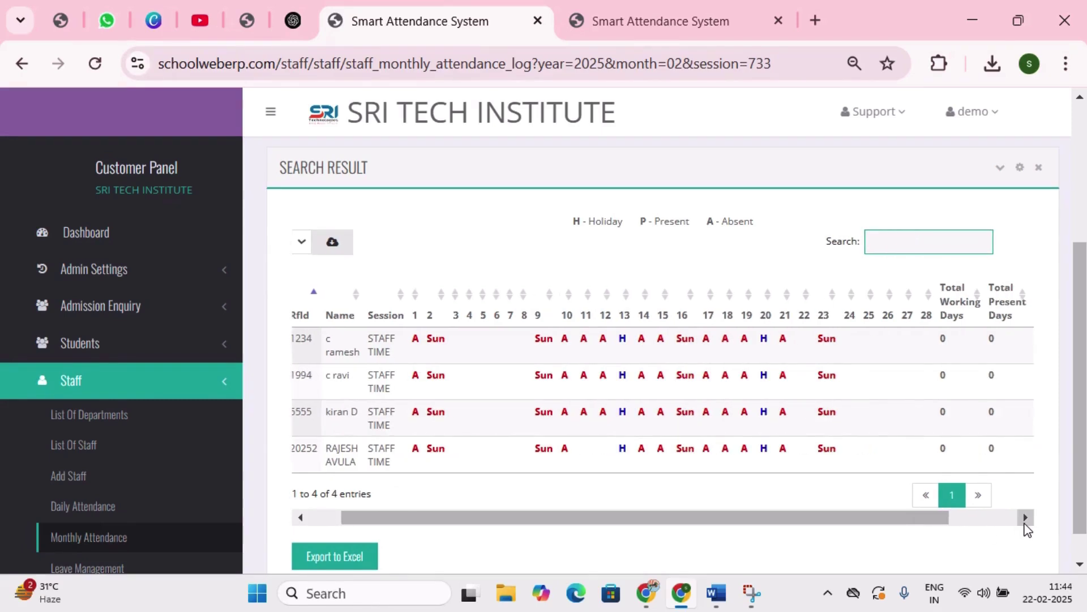
{"action": "left_click_drag", "start_coordinate": [473, 516], "coordinate": [363, 517]}
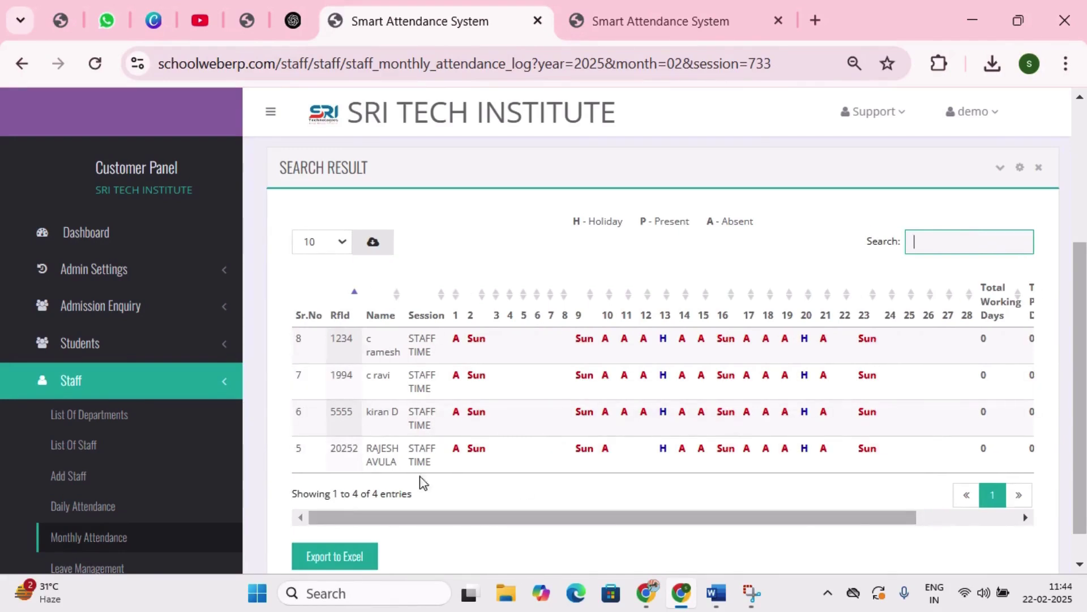
{"action": "left_click_drag", "start_coordinate": [837, 522], "coordinate": [956, 524]}
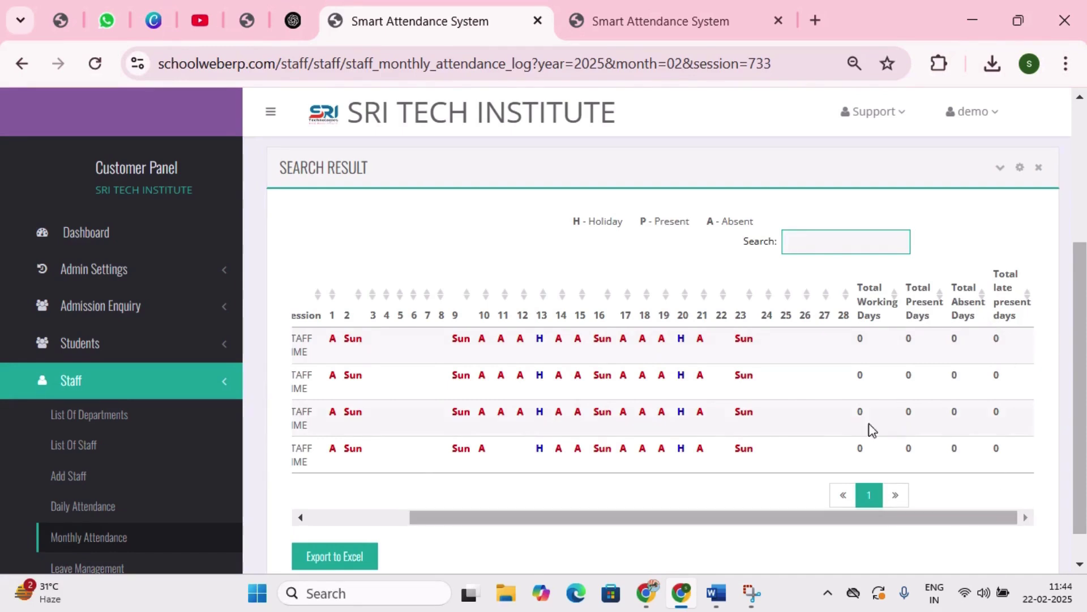
{"action": "scroll", "coordinate": [1079, 311], "scroll_direction": "down", "scroll_amount": 1}
{"action": "scroll", "coordinate": [1079, 266], "scroll_direction": "up", "scroll_amount": 1}
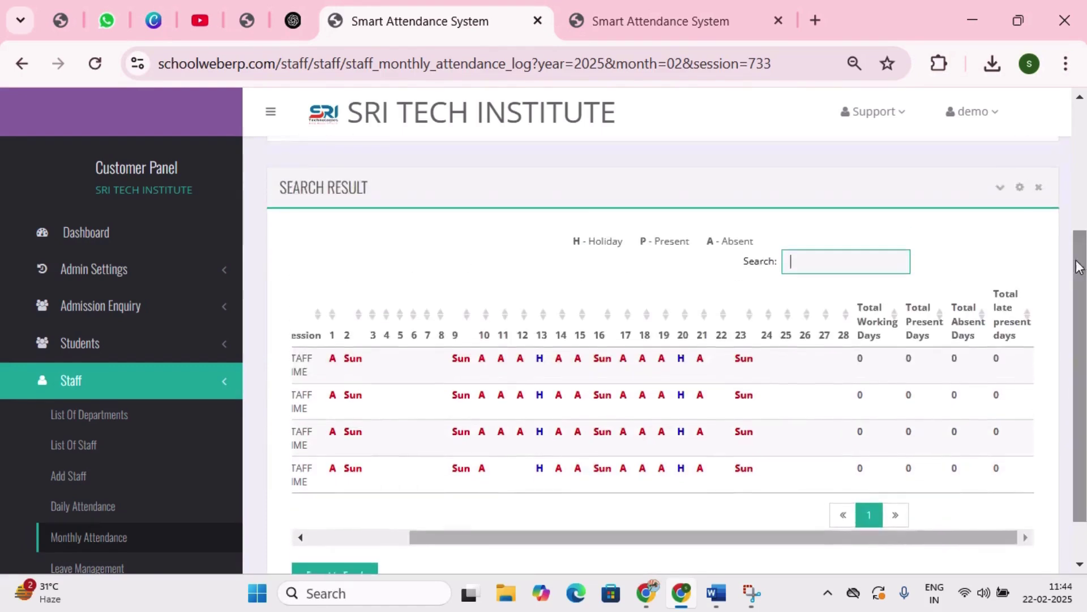
{"action": "scroll", "coordinate": [1079, 266], "scroll_direction": "down", "scroll_amount": 1}
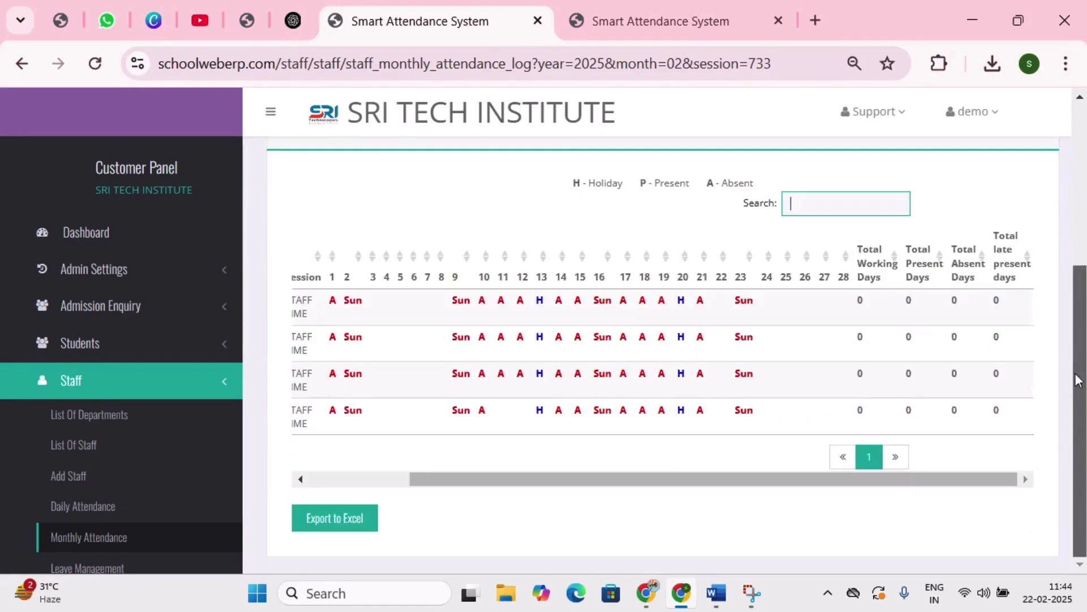
{"action": "left_click", "coordinate": [116, 569]}
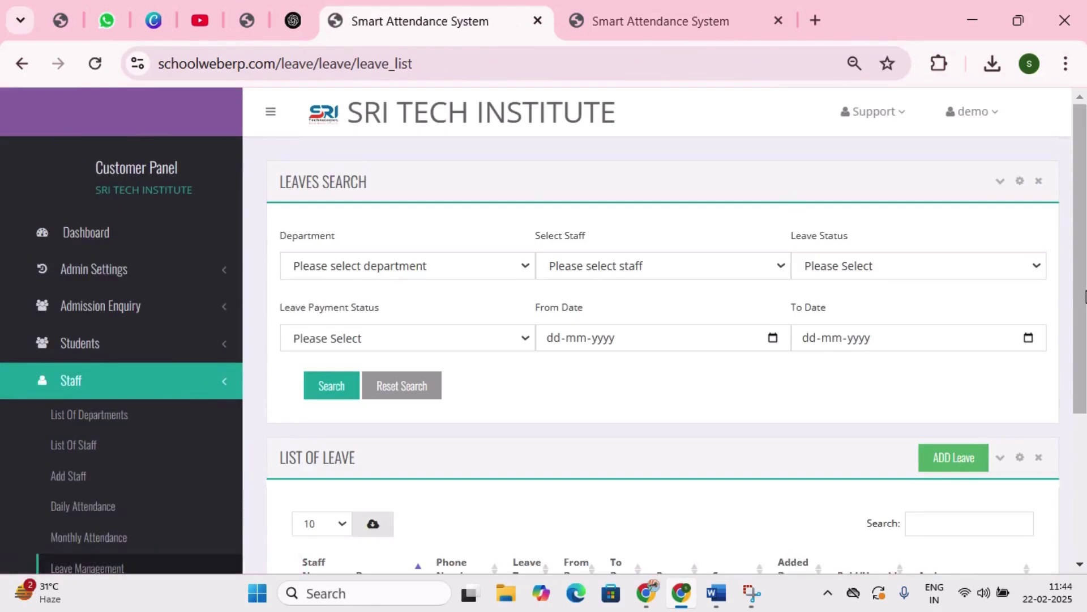
- Search Payroll Pay setup for the ADMIN department's staff member
{"action": "scroll", "coordinate": [934, 302], "scroll_direction": "down", "scroll_amount": 4}
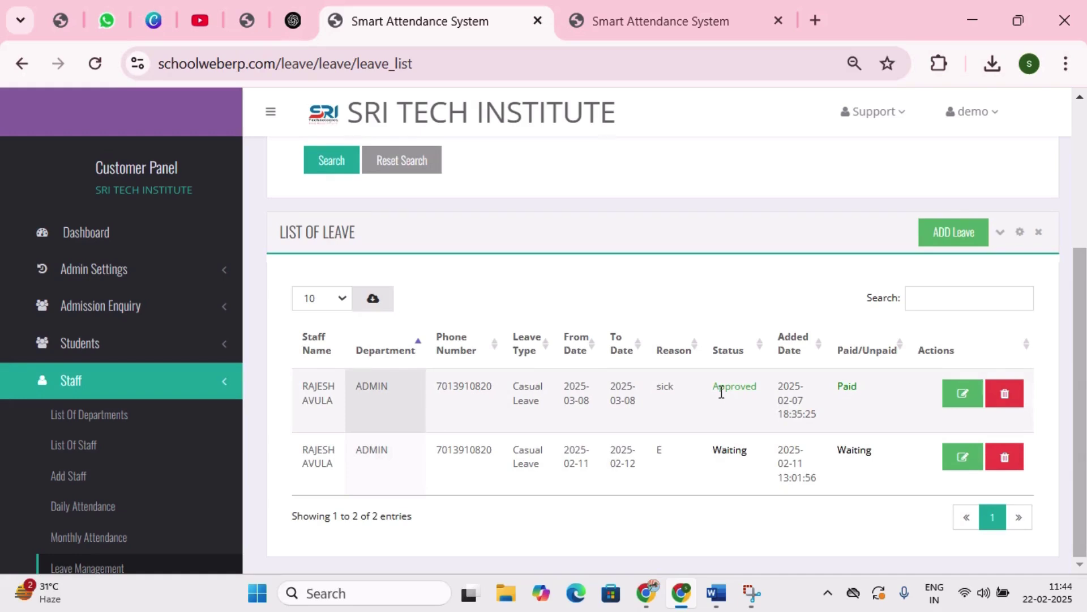
{"action": "left_click", "coordinate": [141, 535]}
{"action": "left_click", "coordinate": [638, 271]}
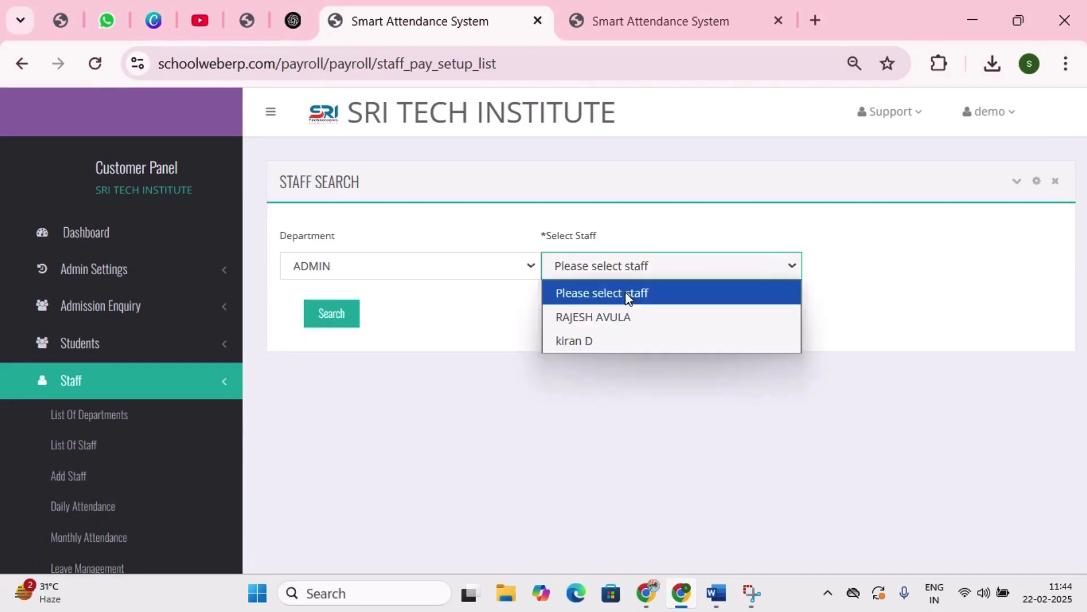
{"action": "left_click", "coordinate": [617, 317]}
{"action": "left_click", "coordinate": [320, 320]}
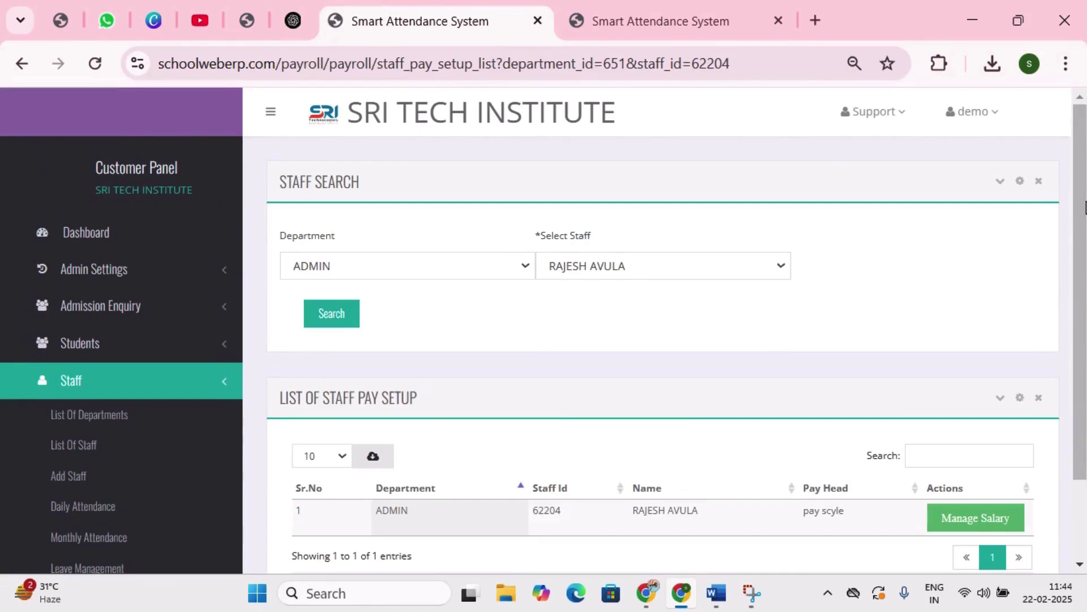
- Review the staff member's salary: basic 15000, 30 days, HRA allowance 300
{"action": "scroll", "coordinate": [1084, 207], "scroll_direction": "down", "scroll_amount": 2}
{"action": "left_click", "coordinate": [934, 417]}
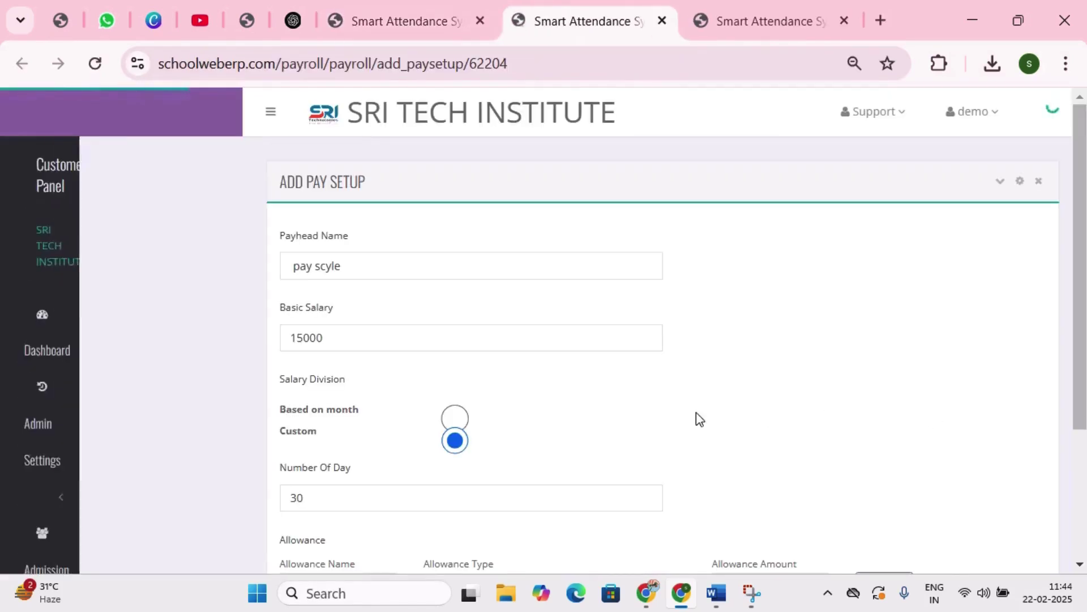
{"action": "scroll", "coordinate": [1079, 340], "scroll_direction": "down", "scroll_amount": 2}
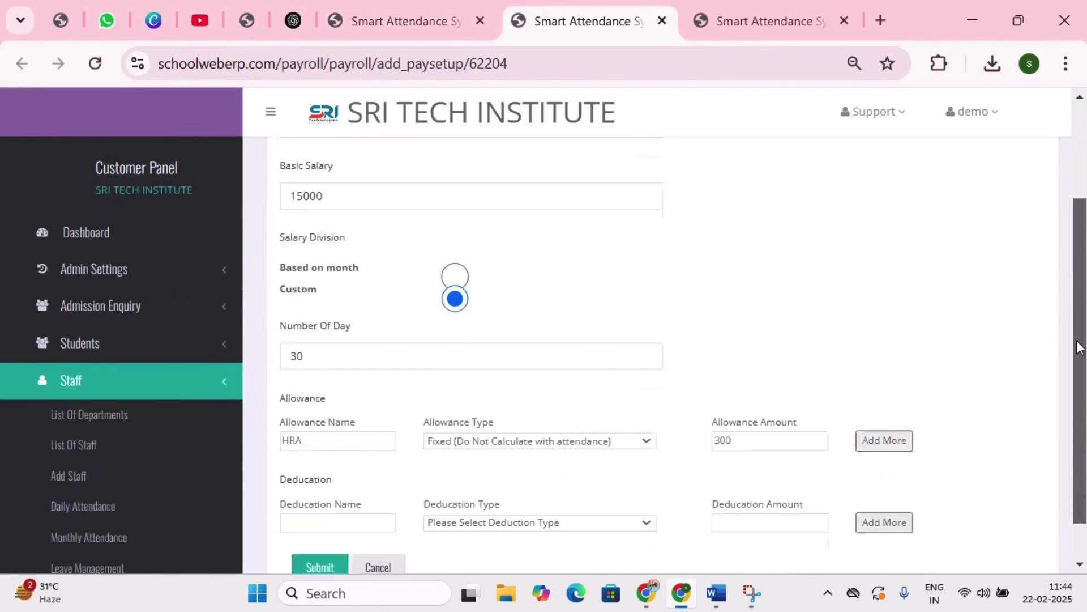
{"action": "left_click_drag", "start_coordinate": [1079, 347], "coordinate": [1081, 385]}
{"action": "left_click_drag", "start_coordinate": [1079, 425], "coordinate": [1080, 461]}
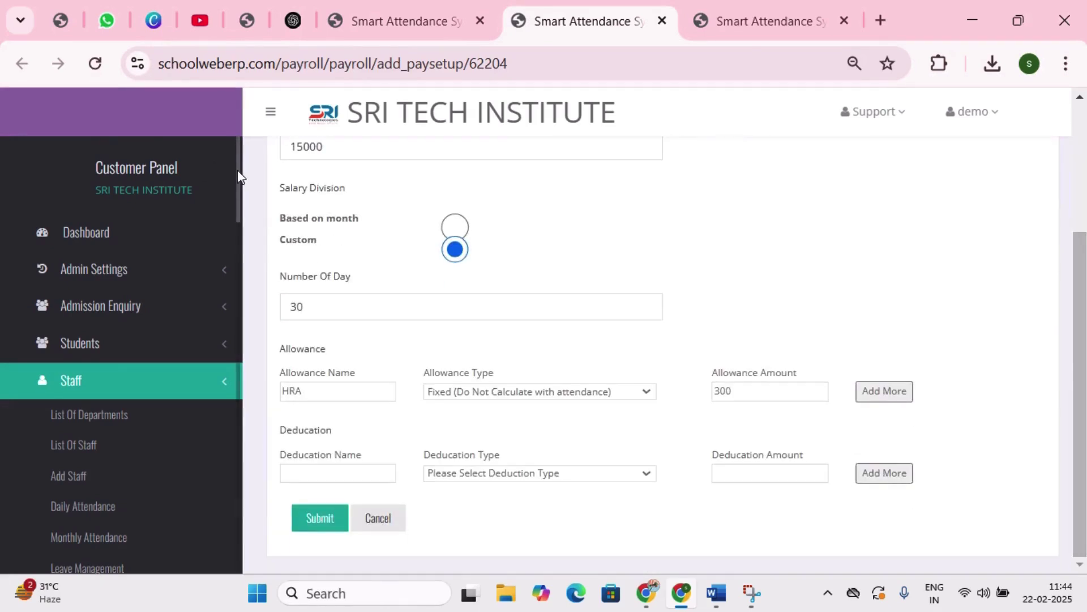
{"action": "left_click_drag", "start_coordinate": [238, 175], "coordinate": [245, 337]}
{"action": "left_click", "coordinate": [149, 308]}
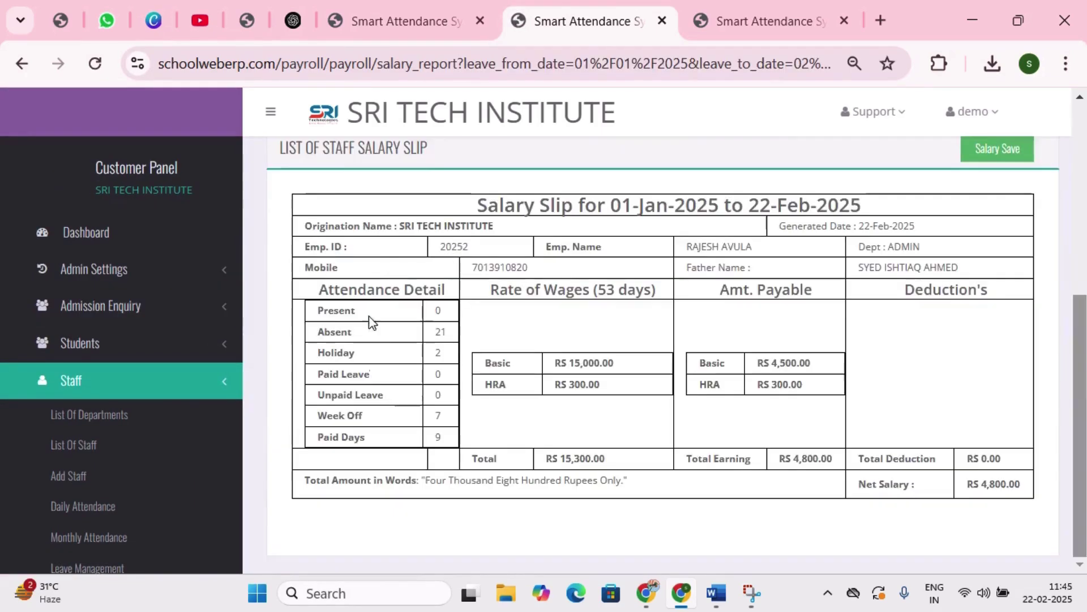
- Highlight the slip's RS 4,800.00 net salary, basic salary and Absent attendance entry
{"action": "triple_click", "coordinate": [993, 485]}
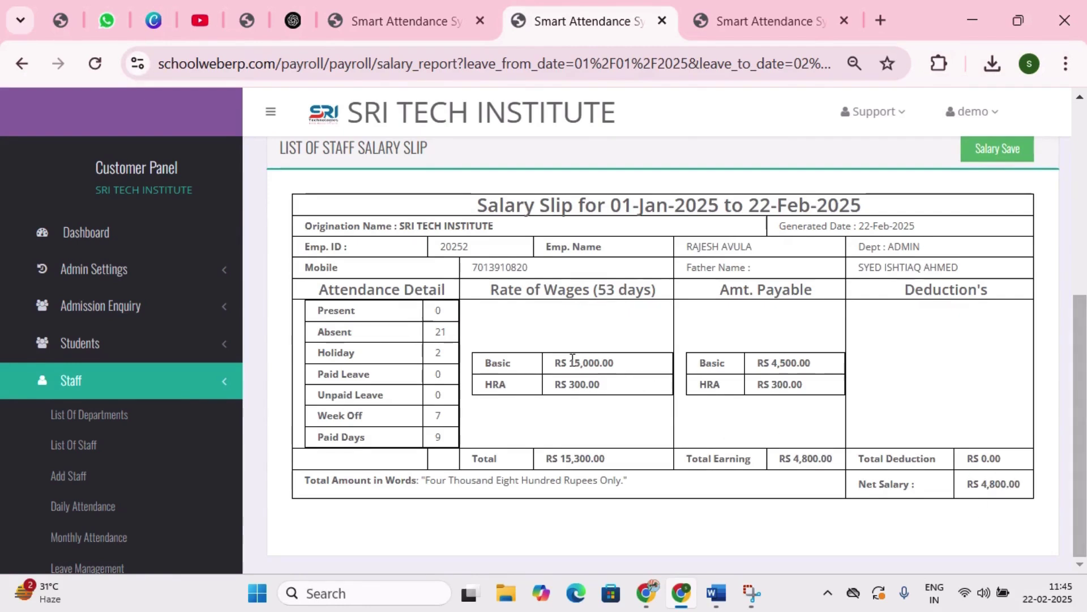
{"action": "triple_click", "coordinate": [601, 363]}
{"action": "double_click", "coordinate": [346, 333]}
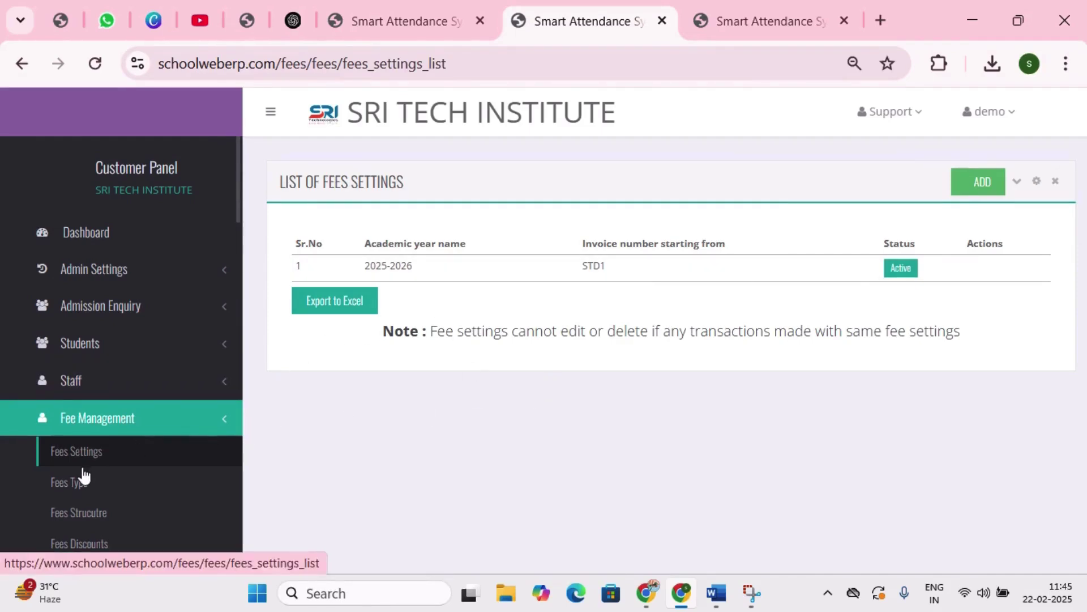
- Review the fee types list, including TUTION FEE and the dance program fee
{"action": "left_click", "coordinate": [79, 484]}
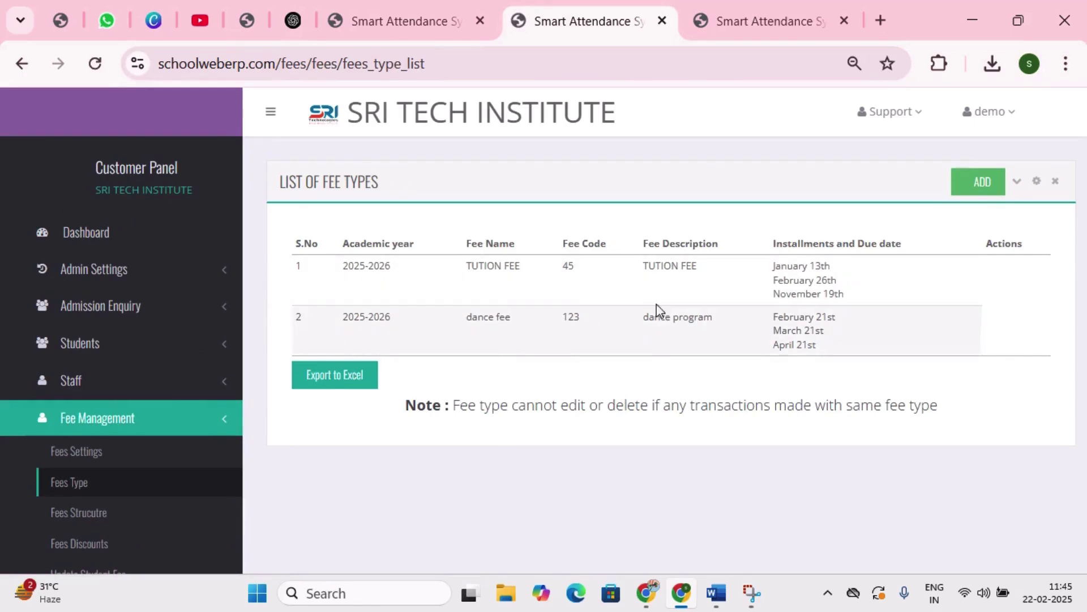
{"action": "double_click", "coordinate": [656, 261]}
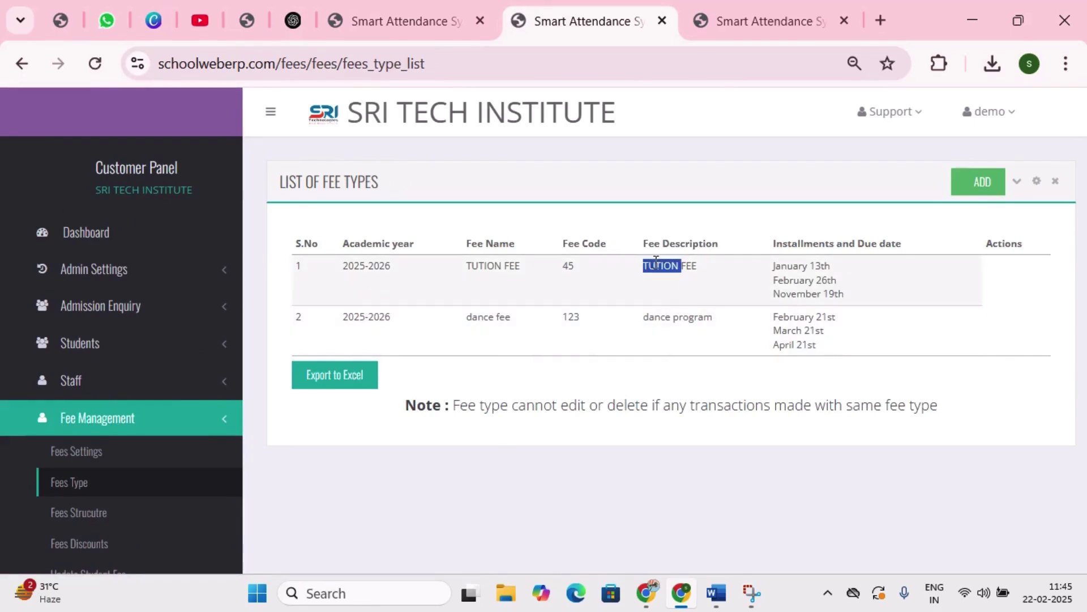
{"action": "triple_click", "coordinate": [686, 316]}
{"action": "triple_click", "coordinate": [507, 265]}
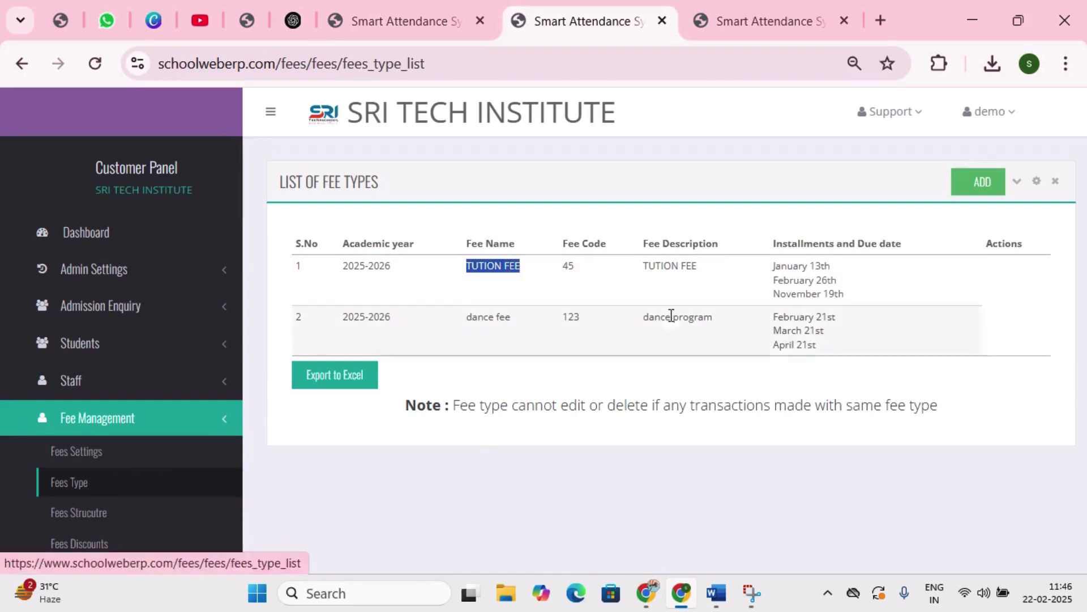
{"action": "double_click", "coordinate": [595, 243]}
{"action": "triple_click", "coordinate": [800, 242]}
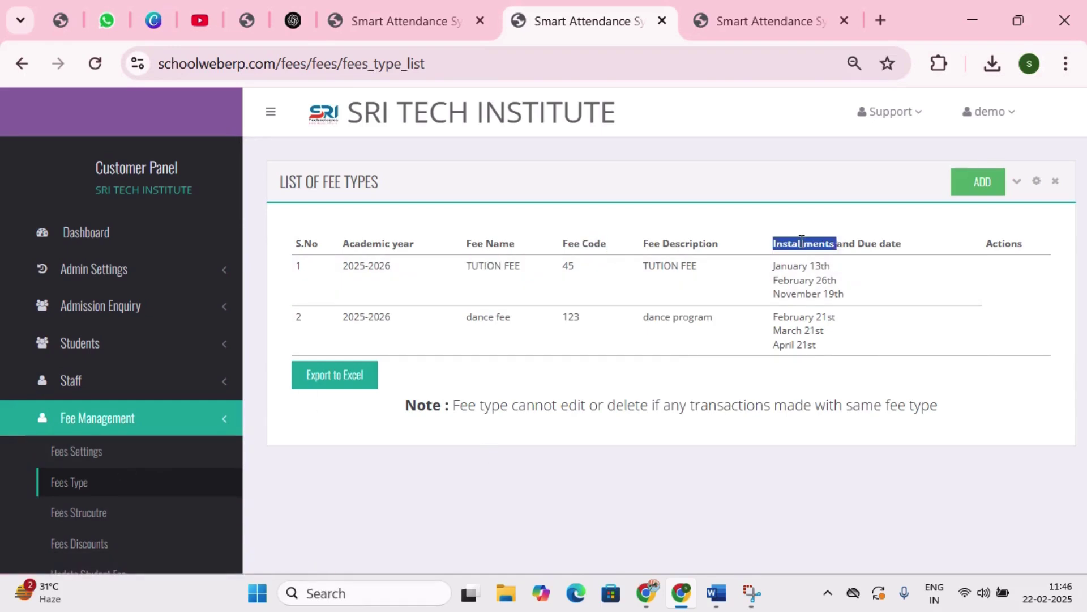
- Review the fees structure columns: terms, term amount, total amount, applicable classes
{"action": "left_click", "coordinate": [105, 514]}
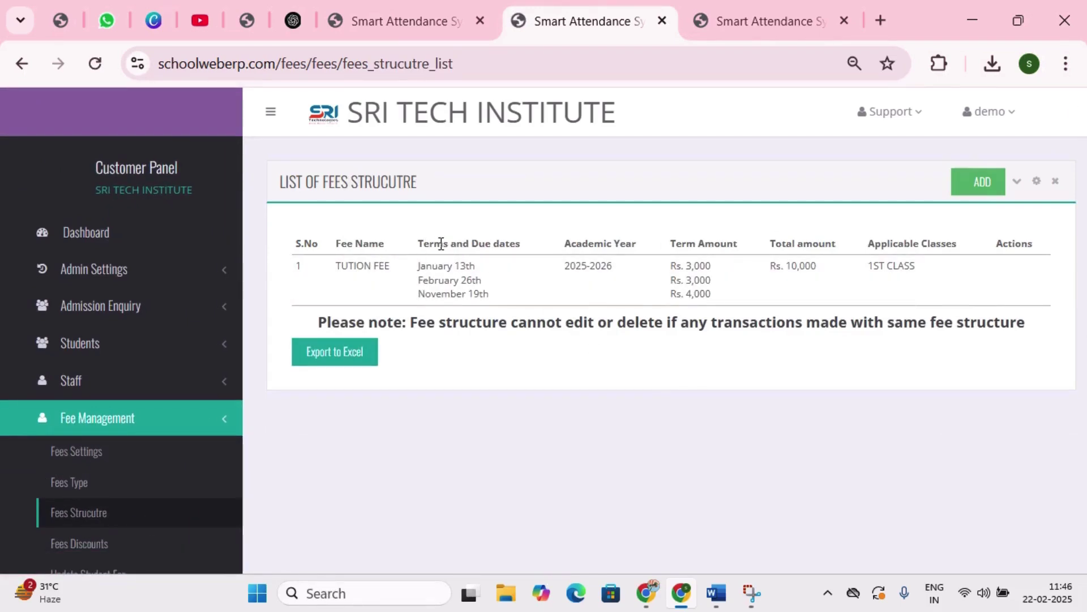
{"action": "triple_click", "coordinate": [441, 243]}
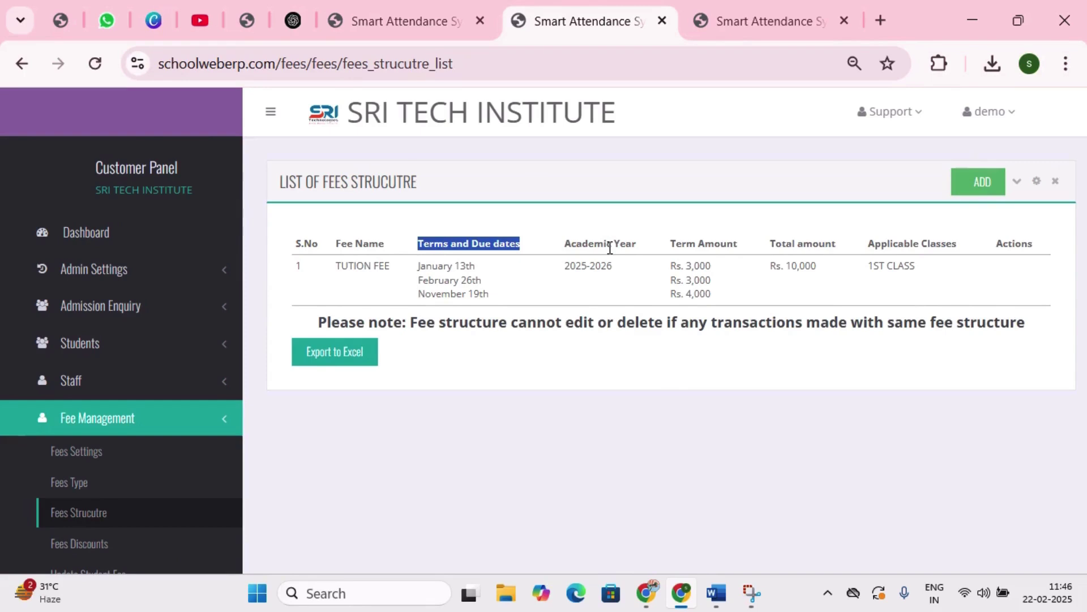
{"action": "triple_click", "coordinate": [683, 247]}
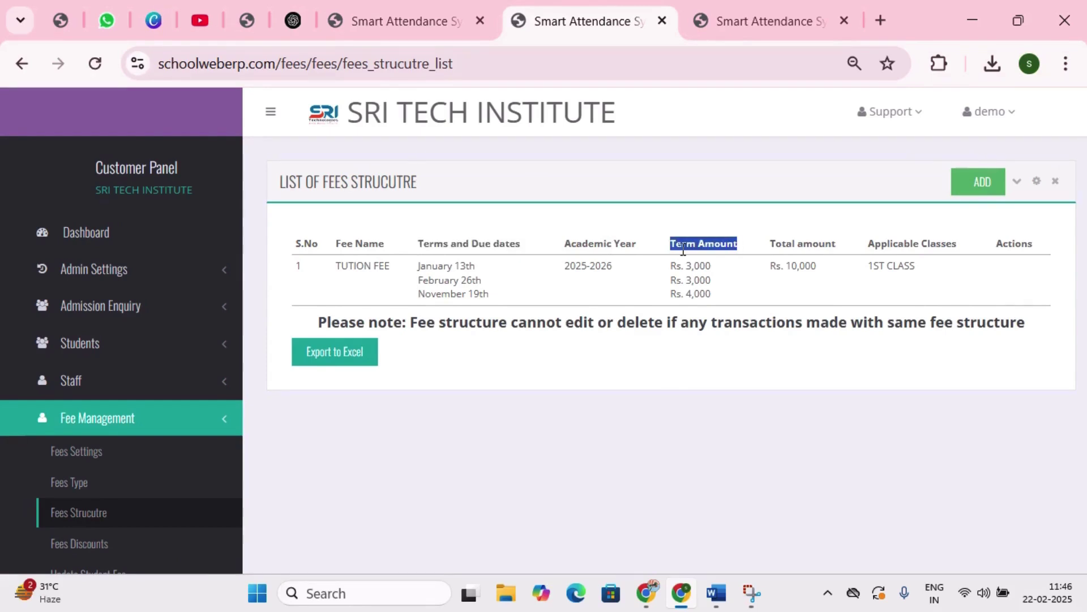
{"action": "triple_click", "coordinate": [779, 248]}
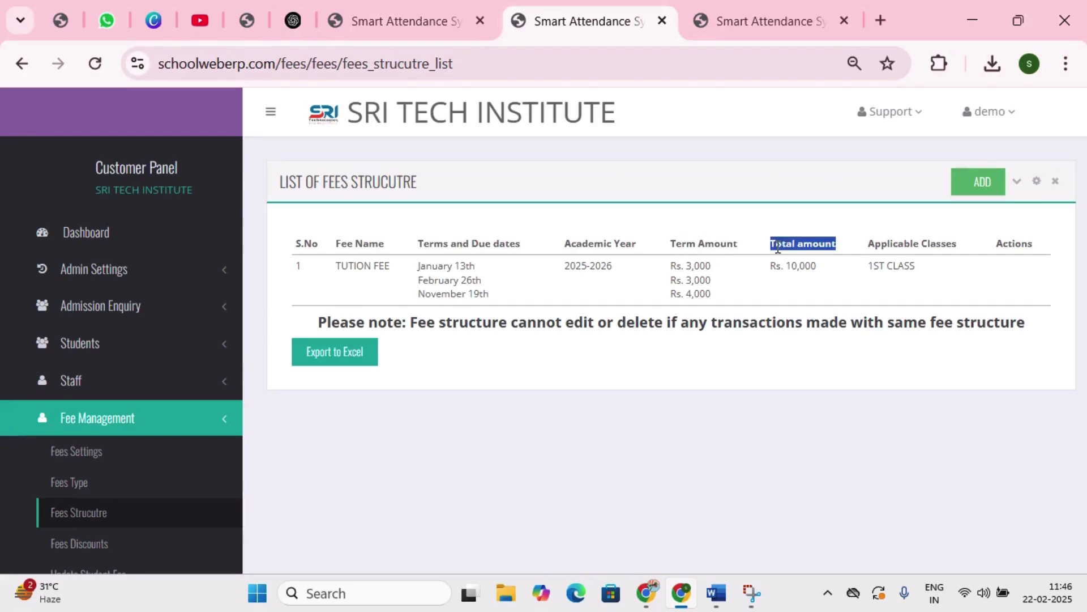
{"action": "triple_click", "coordinate": [882, 246]}
- Show the empty List of Discount Types and its Discount name column
{"action": "left_click", "coordinate": [142, 541]}
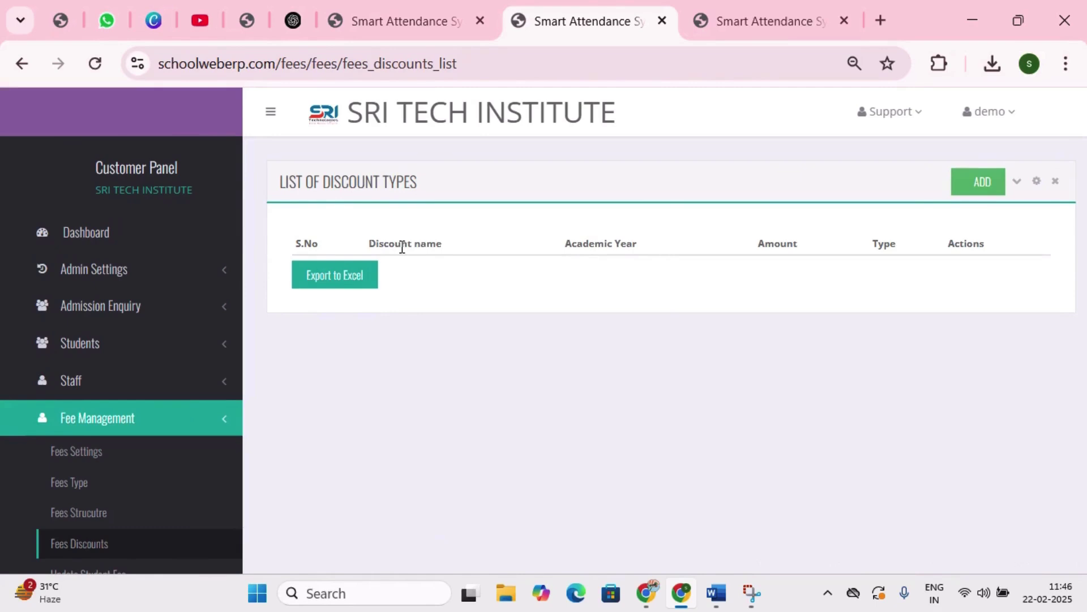
{"action": "triple_click", "coordinate": [402, 248]}
{"action": "left_click_drag", "start_coordinate": [238, 201], "coordinate": [242, 301]}
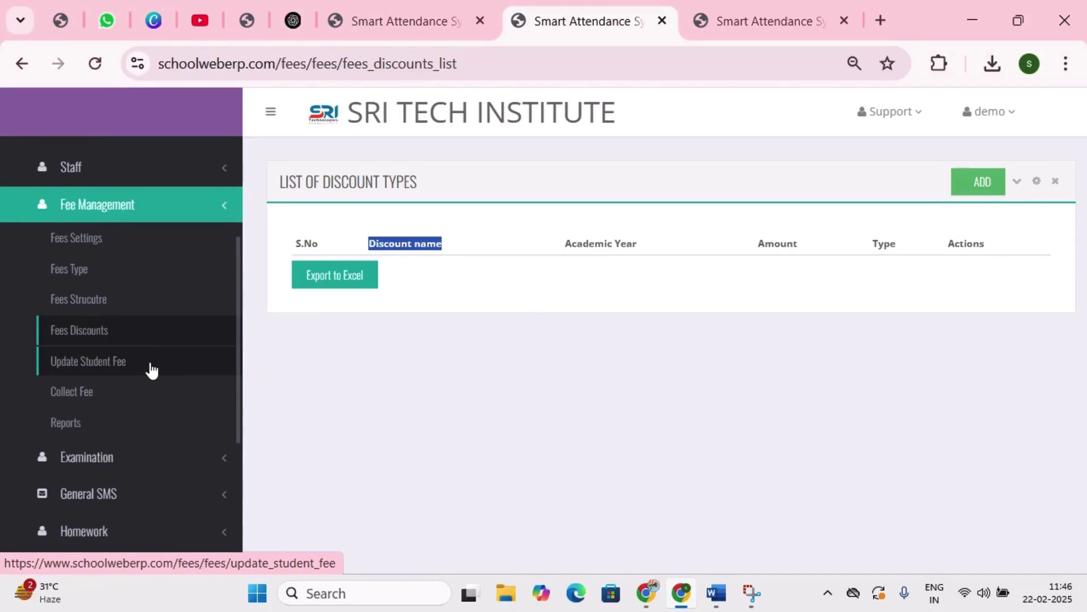
{"action": "left_click", "coordinate": [514, 316]}
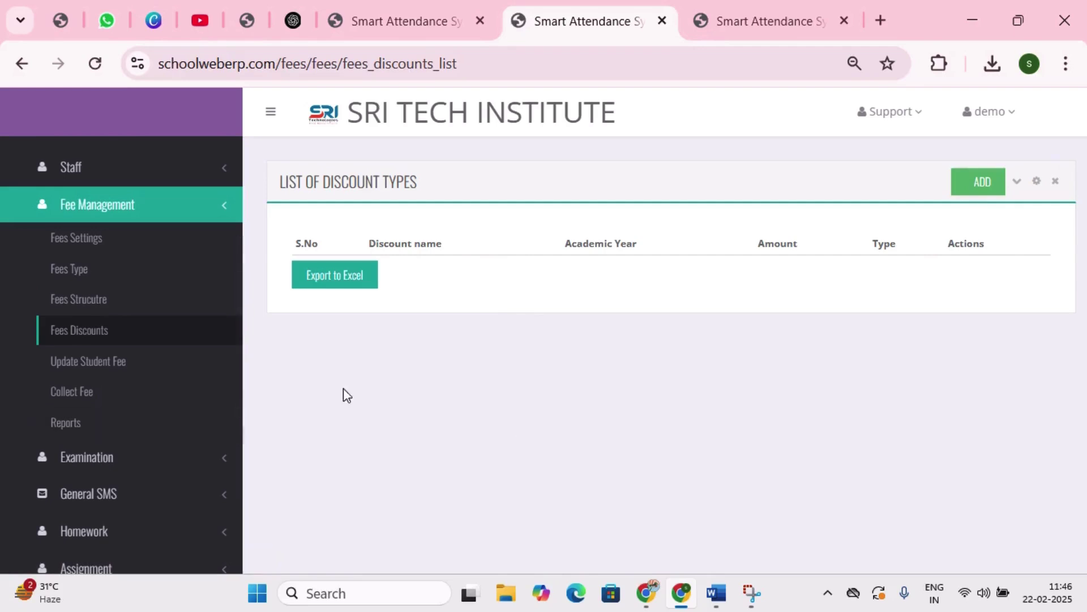
- Set up the student fee update search for 1ST CLASS, section A
{"action": "left_click", "coordinate": [130, 377]}
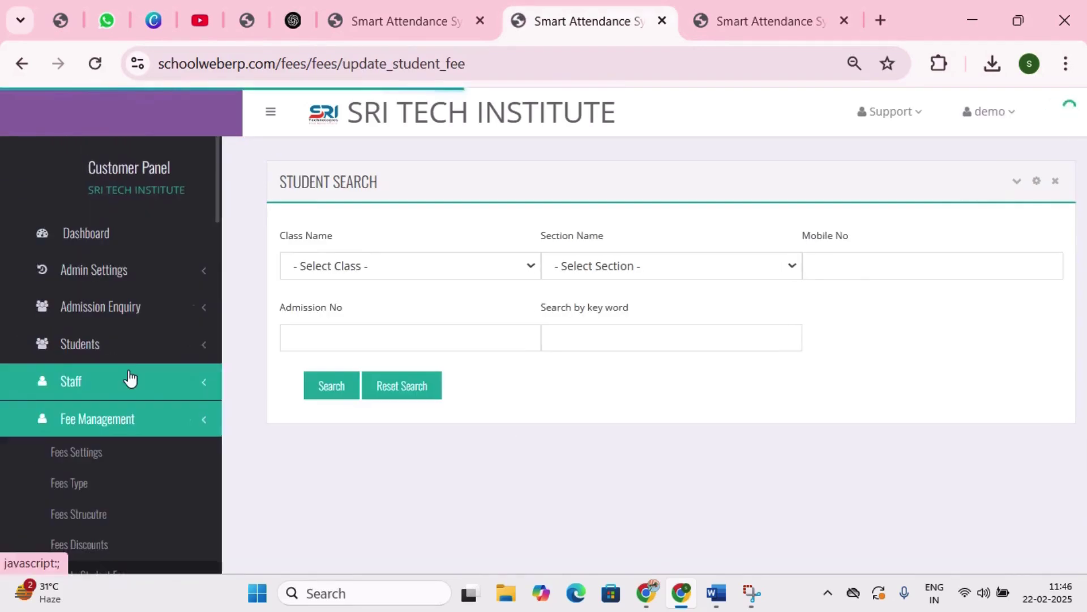
{"action": "left_click", "coordinate": [408, 275]}
{"action": "left_click", "coordinate": [372, 315]}
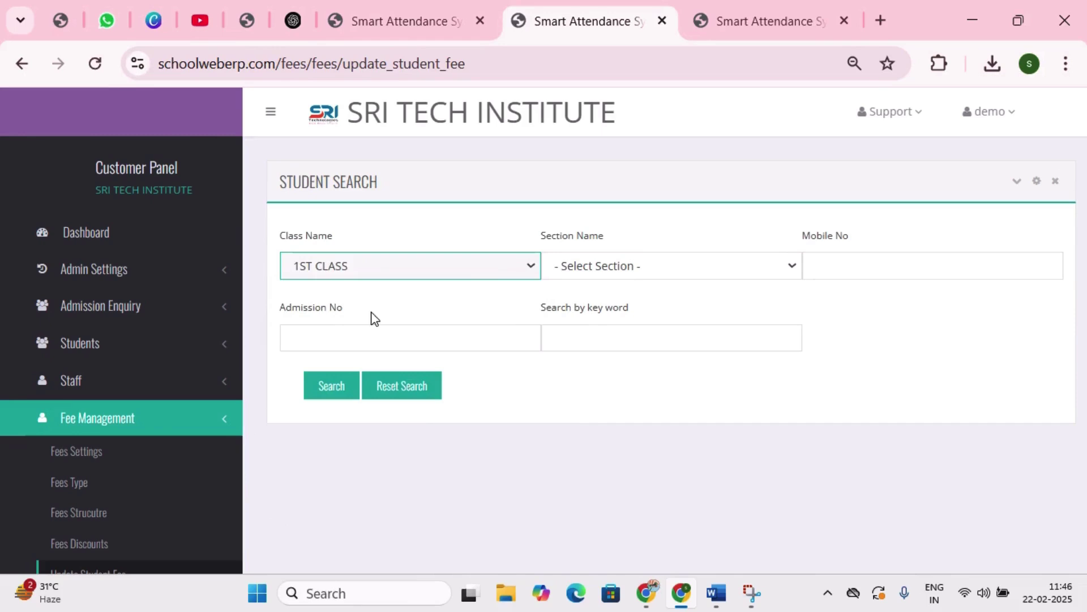
{"action": "left_click", "coordinate": [611, 261]}
{"action": "left_click", "coordinate": [603, 311]}
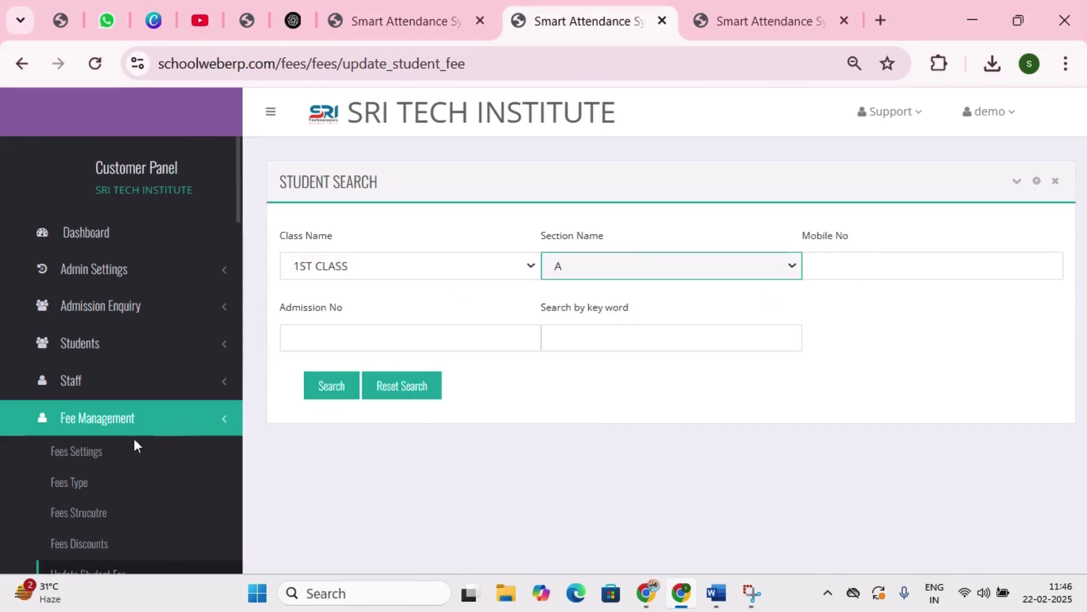
{"action": "left_click", "coordinate": [406, 338]}
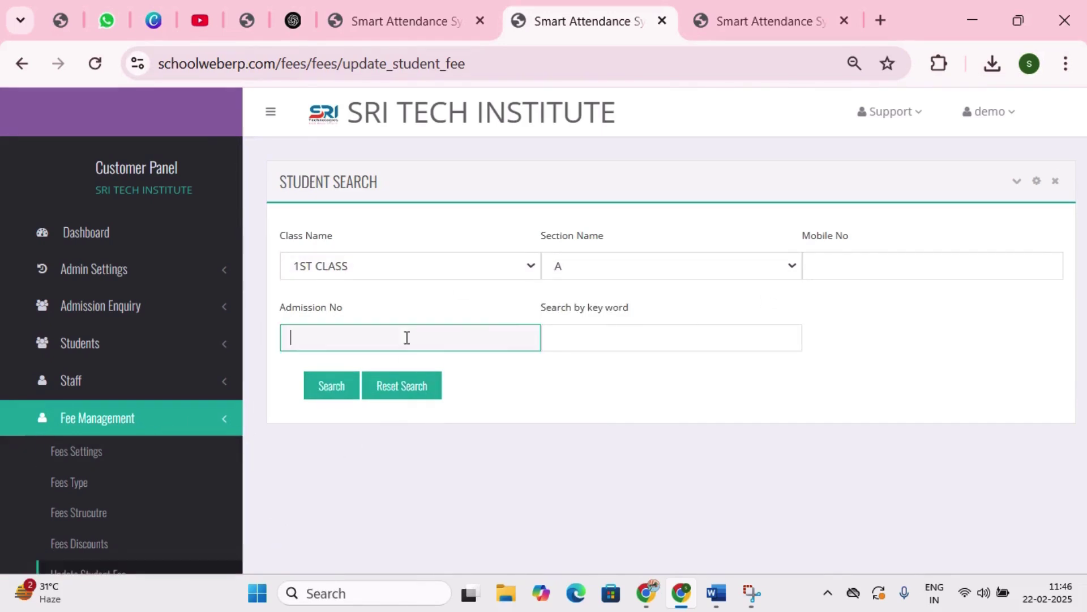
{"action": "left_click", "coordinate": [601, 327]}
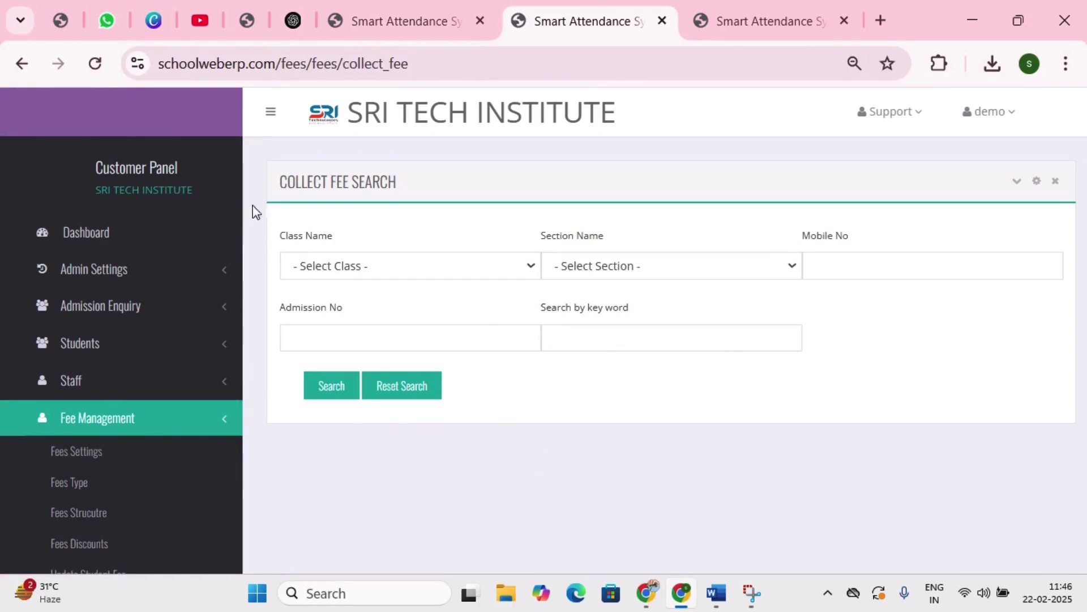
- Open the fee reports with Paid Invoice as the report type
{"action": "scroll", "coordinate": [230, 255], "scroll_direction": "down", "scroll_amount": 4}
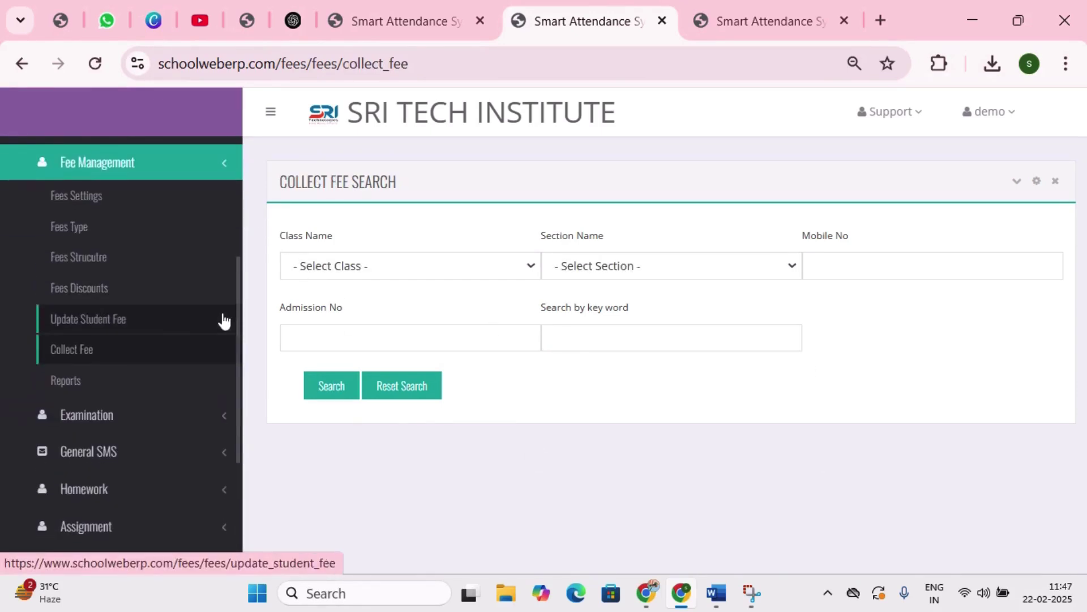
{"action": "left_click", "coordinate": [93, 391]}
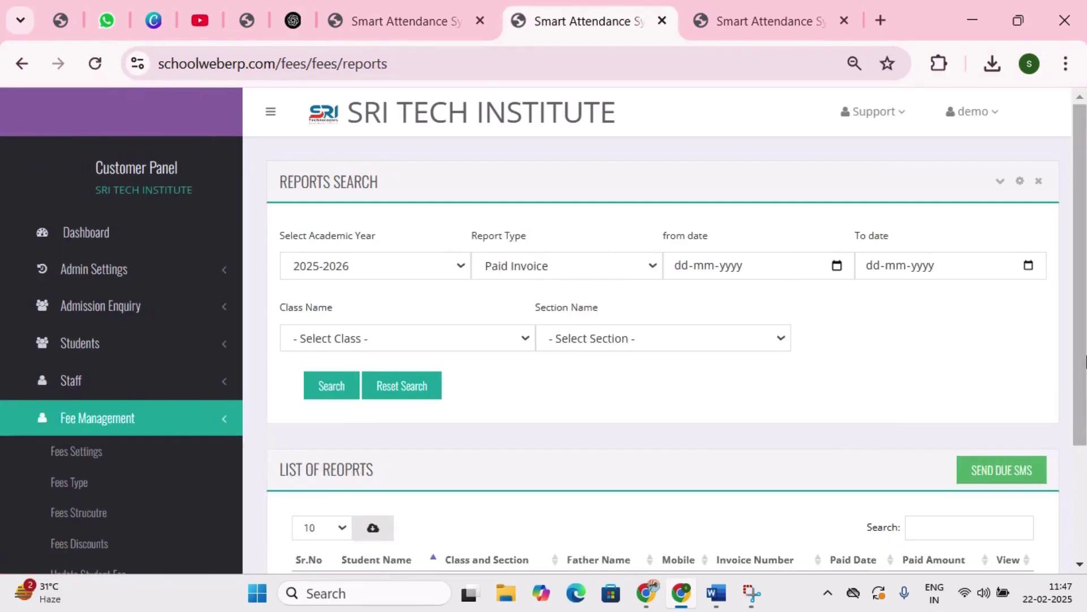
{"action": "left_click_drag", "start_coordinate": [1084, 327], "coordinate": [1083, 461]}
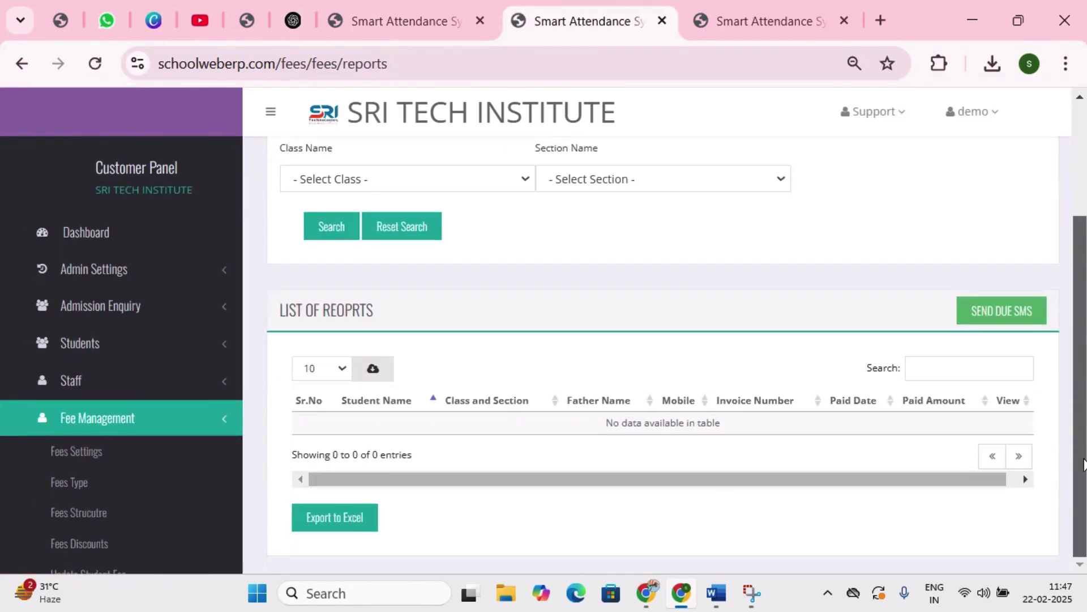
{"action": "scroll", "coordinate": [1084, 462], "scroll_direction": "up", "scroll_amount": 3}
{"action": "left_click", "coordinate": [566, 247]}
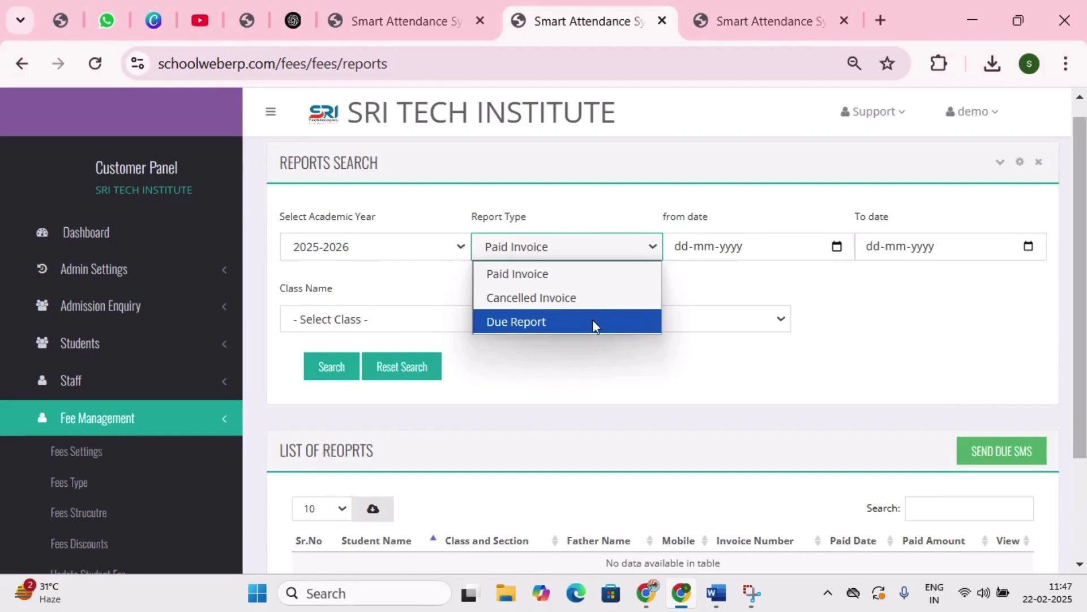
{"action": "left_click_drag", "start_coordinate": [1084, 328], "coordinate": [1084, 452]}
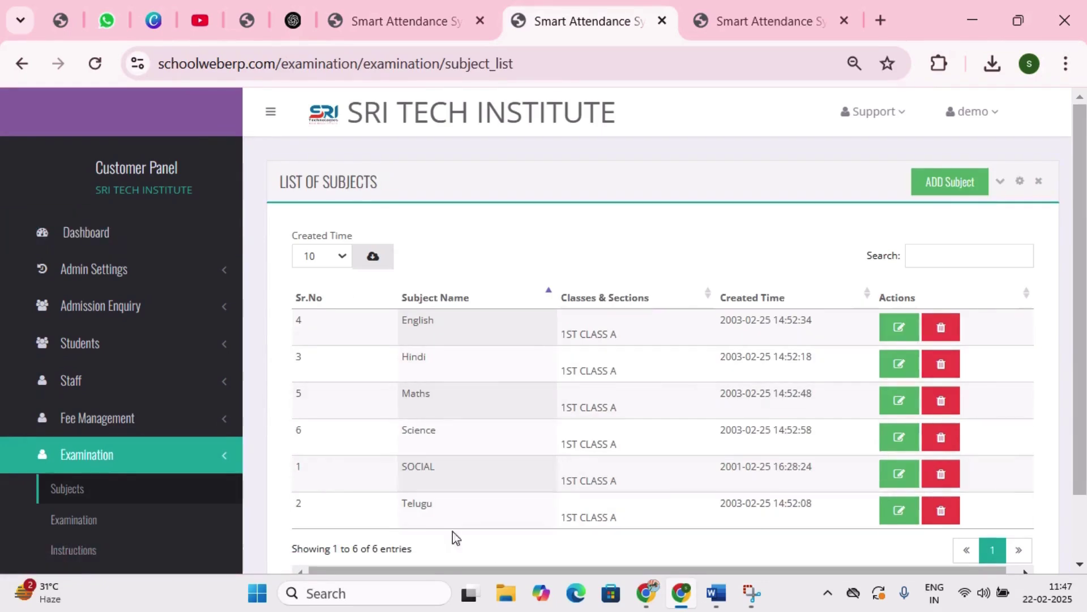
- Scroll through the list of examinations
{"action": "left_click", "coordinate": [76, 522]}
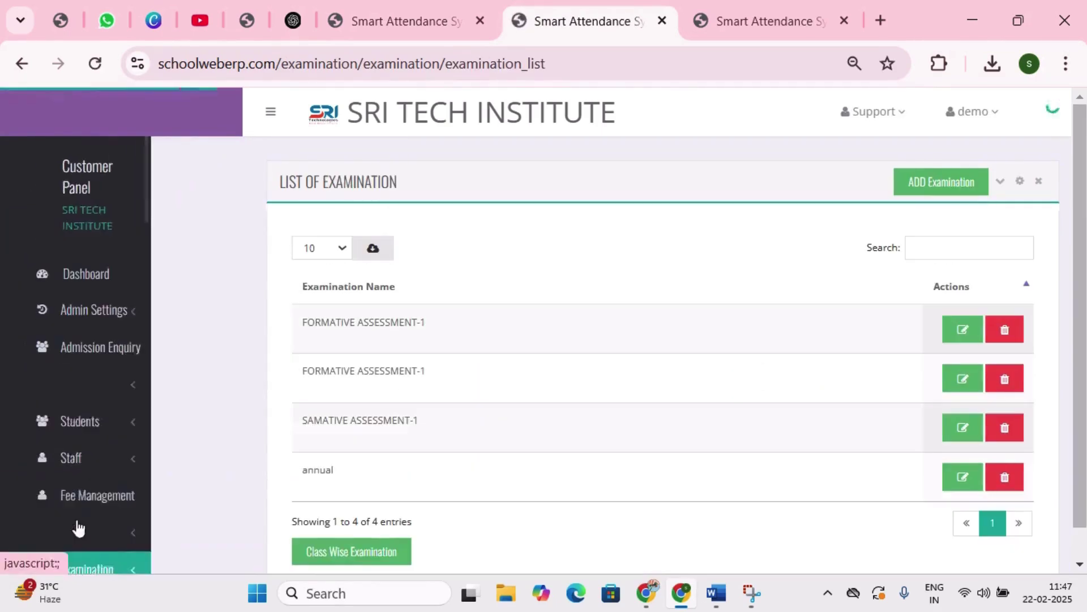
{"action": "scroll", "coordinate": [1082, 268], "scroll_direction": "down", "scroll_amount": 1}
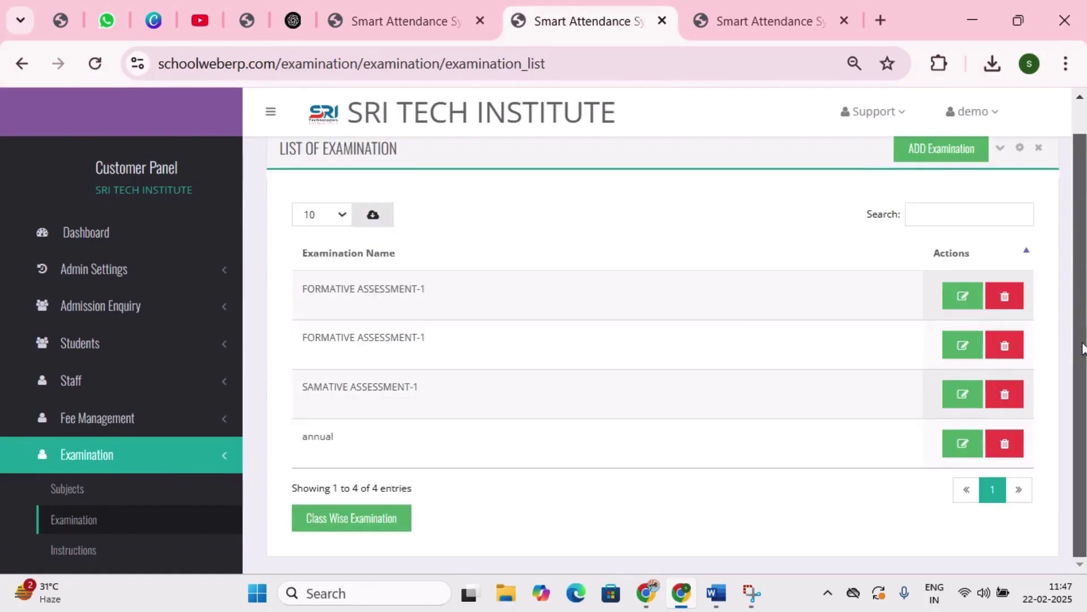
{"action": "scroll", "coordinate": [260, 227], "scroll_direction": "up", "scroll_amount": 1}
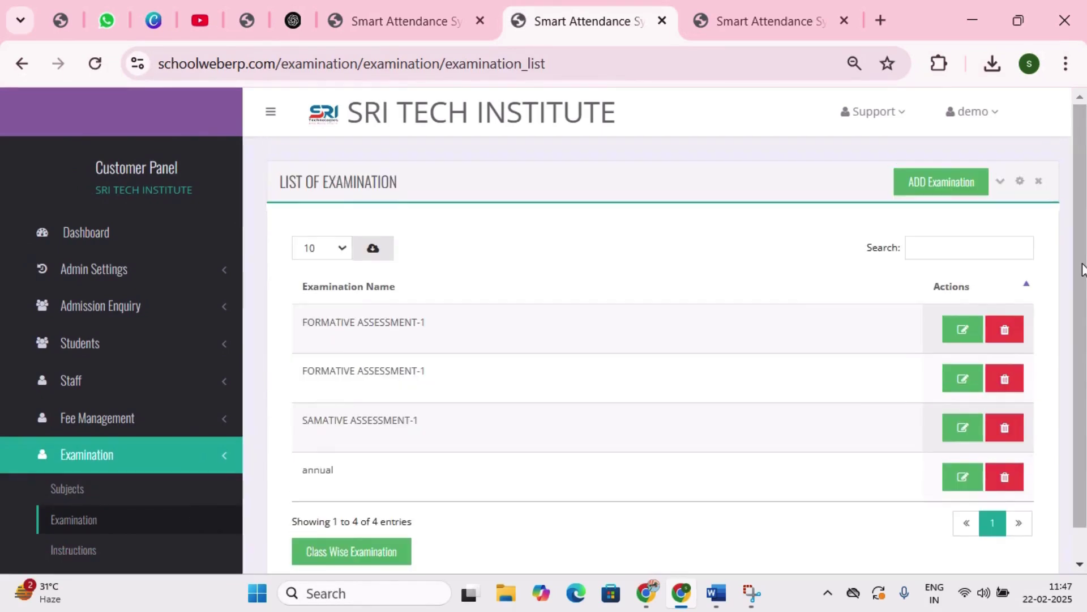
{"action": "scroll", "coordinate": [260, 226], "scroll_direction": "down", "scroll_amount": 1}
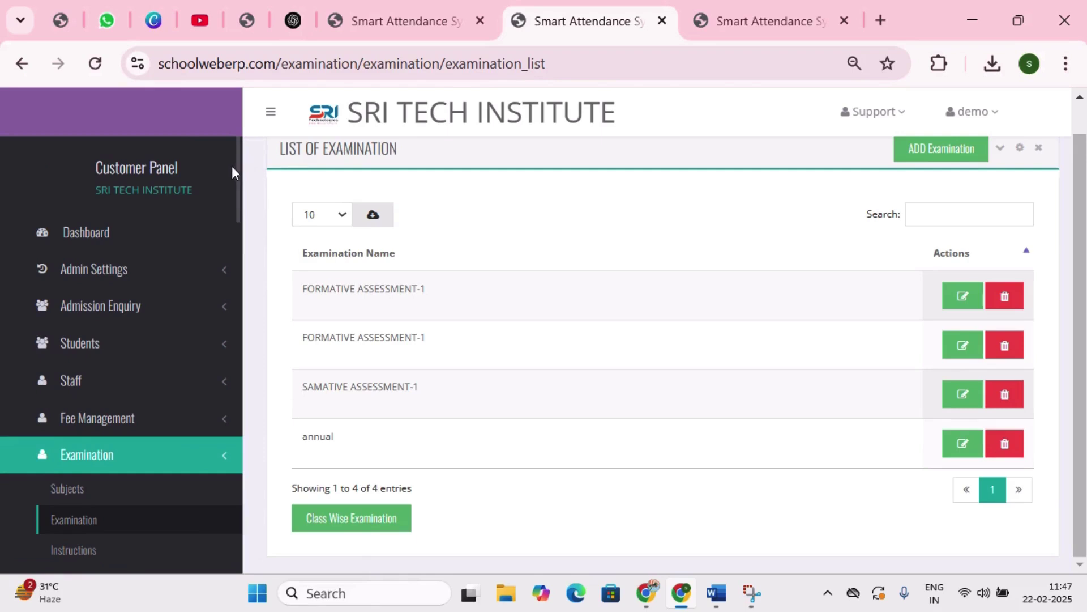
{"action": "left_click_drag", "start_coordinate": [232, 165], "coordinate": [246, 215]}
{"action": "left_click", "coordinate": [263, 181]}
{"action": "scroll", "coordinate": [239, 199], "scroll_direction": "down", "scroll_amount": 4}
- Show the List of Instructions with quatarly, test1 and test2
{"action": "left_click", "coordinate": [93, 345]}
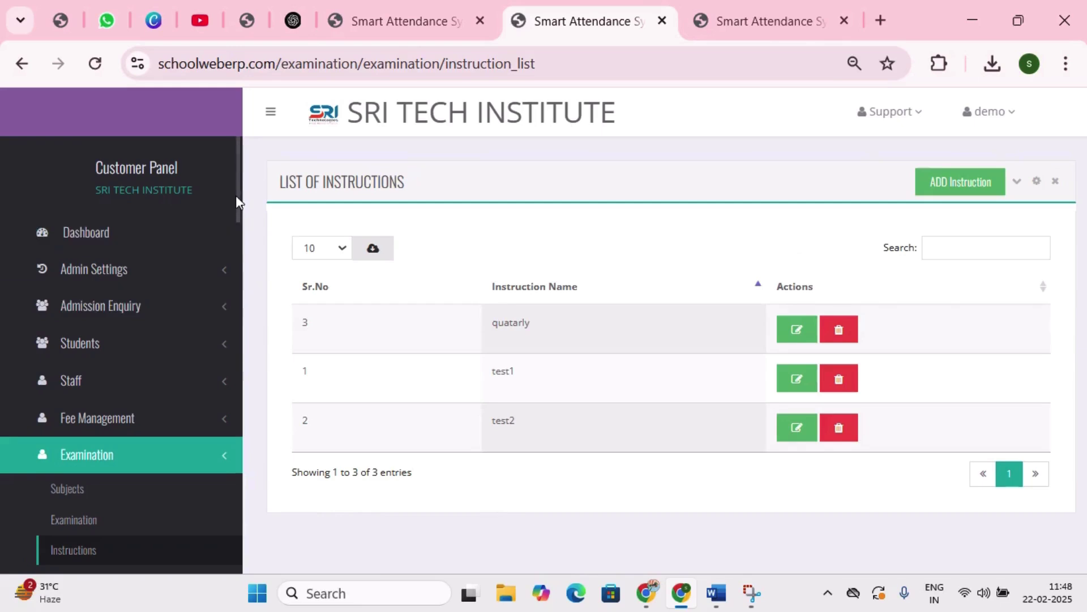
{"action": "left_click_drag", "start_coordinate": [236, 186], "coordinate": [244, 217]}
{"action": "left_click", "coordinate": [244, 217]}
{"action": "left_click_drag", "start_coordinate": [238, 201], "coordinate": [240, 301]}
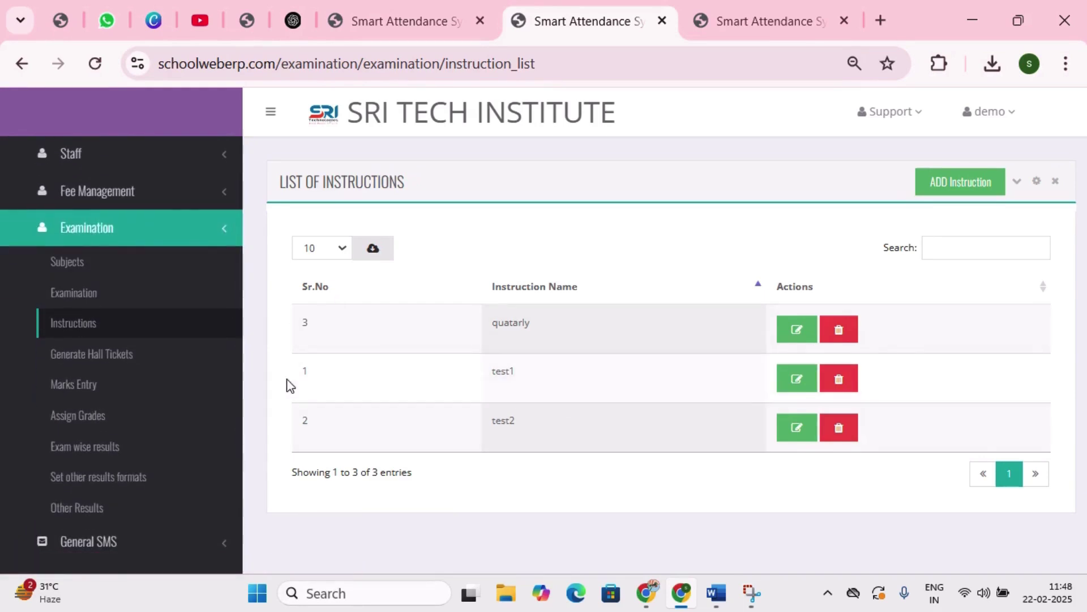
- List hall-ticket students for FORMATIVE ASSESSMENT-1, 1ST CLASS, section A
{"action": "left_click", "coordinate": [114, 369]}
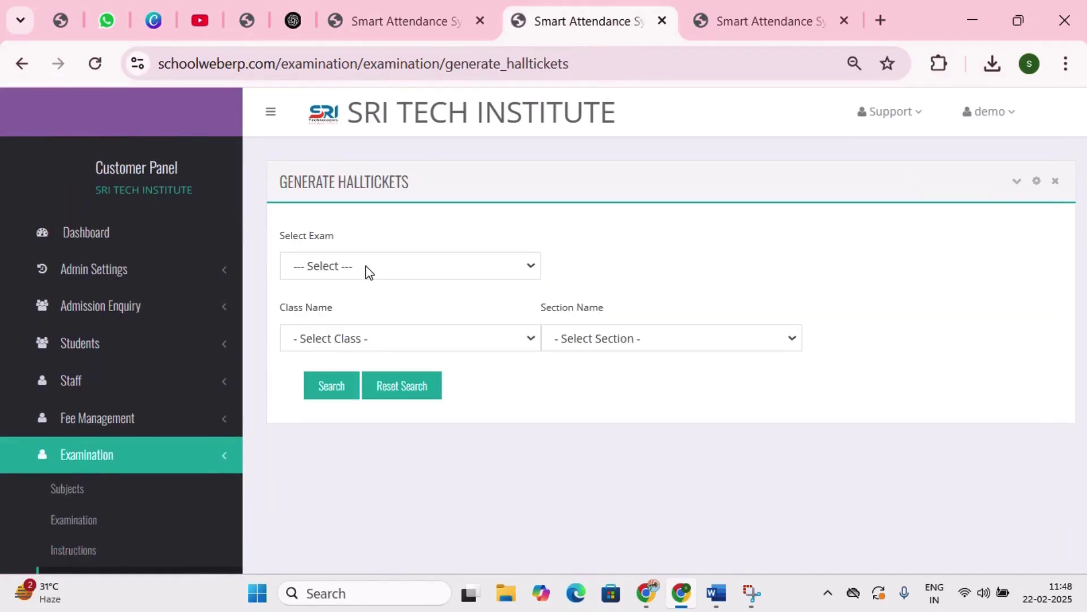
{"action": "left_click", "coordinate": [369, 273]}
{"action": "left_click", "coordinate": [351, 313]}
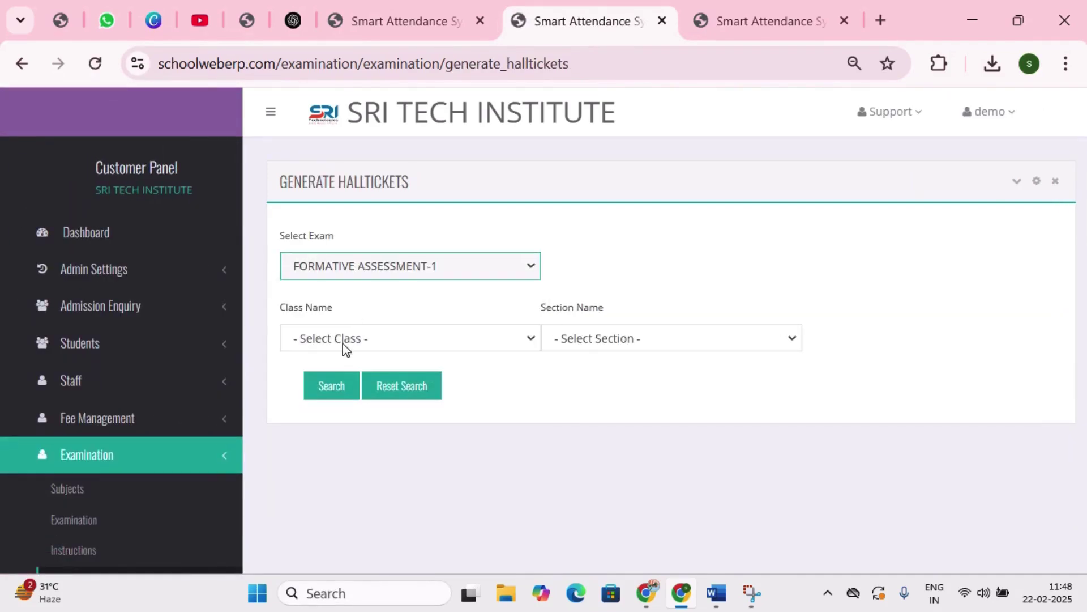
{"action": "left_click", "coordinate": [344, 340]}
{"action": "left_click", "coordinate": [338, 389]}
{"action": "left_click", "coordinate": [651, 340]}
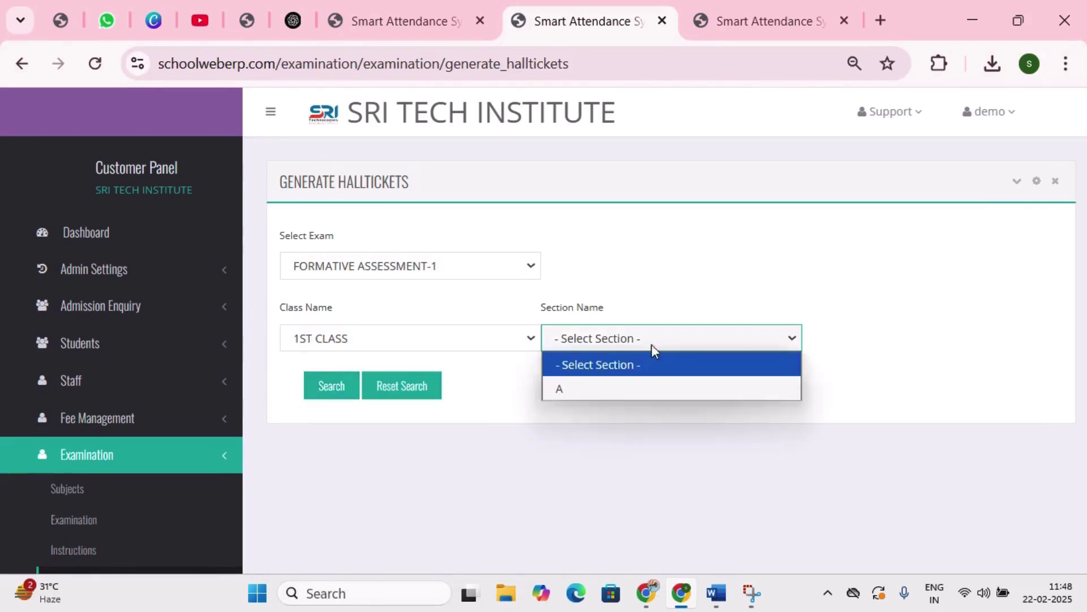
{"action": "left_click", "coordinate": [576, 385]}
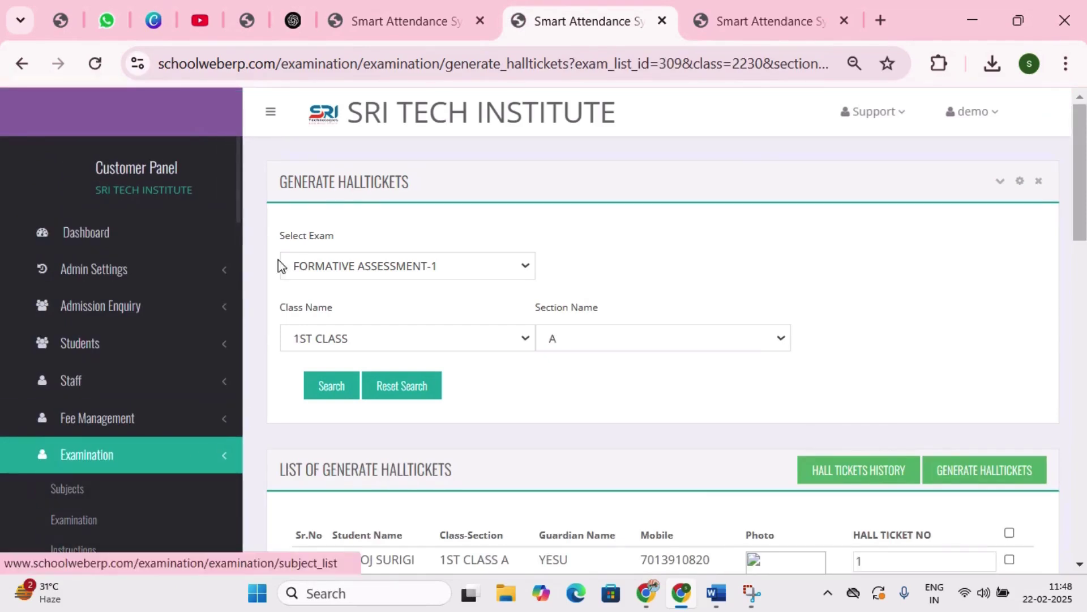
{"action": "scroll", "coordinate": [238, 170], "scroll_direction": "down", "scroll_amount": 4}
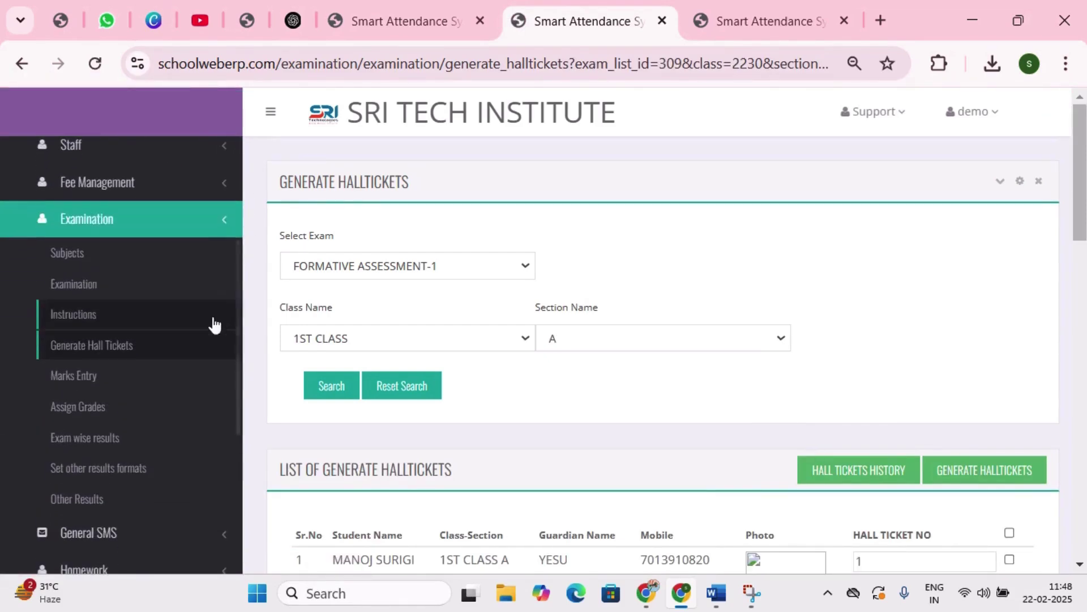
- Review the Marks Entry, assigned grades and exam-wise results pages
{"action": "left_click", "coordinate": [198, 383]}
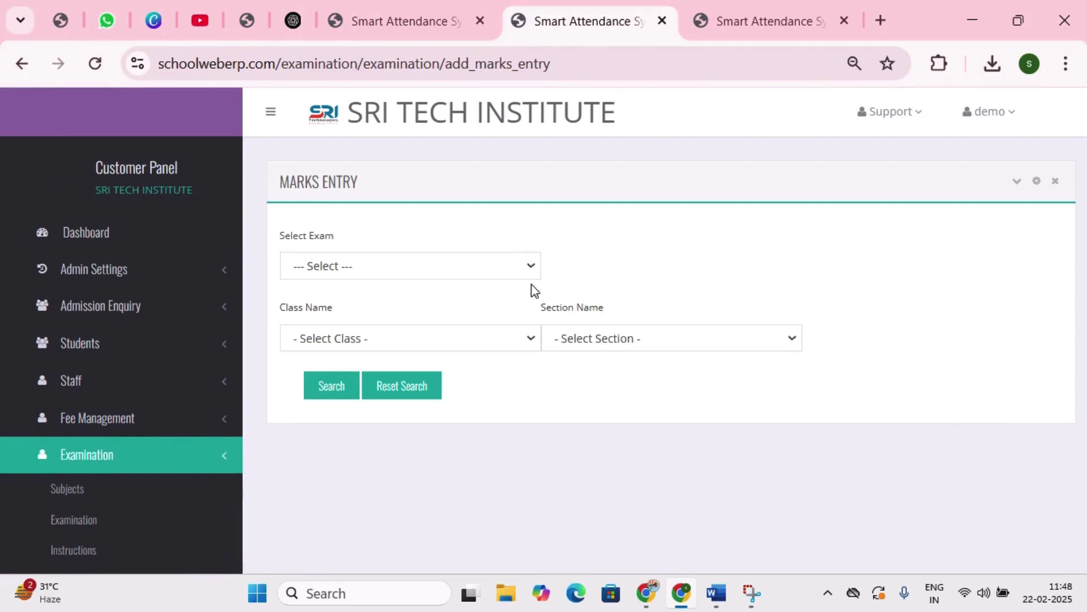
{"action": "key", "text": "alt+Left"}
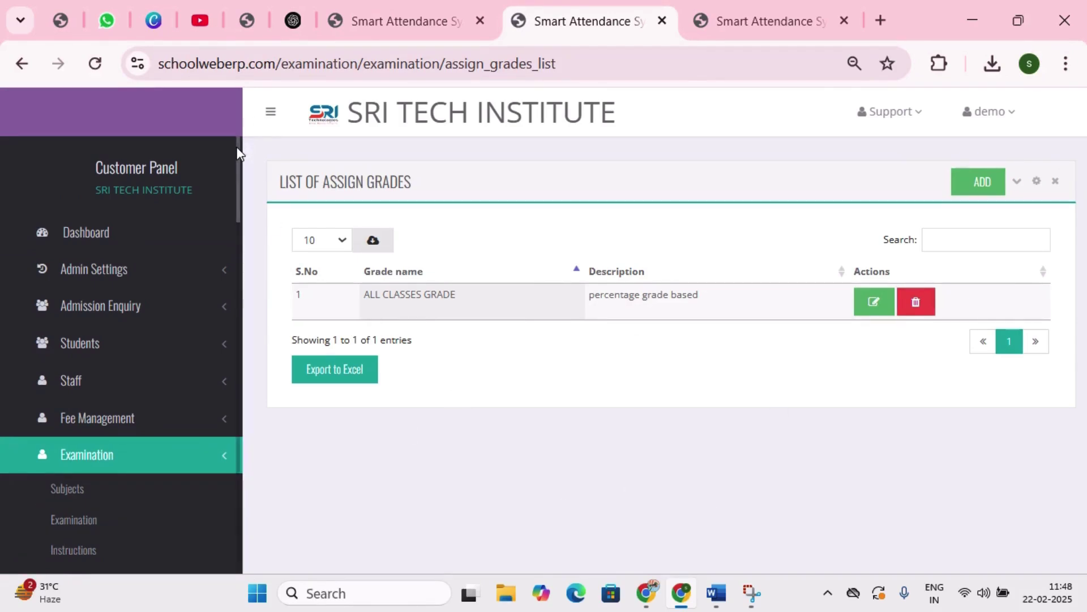
{"action": "left_click_drag", "start_coordinate": [237, 153], "coordinate": [237, 318]}
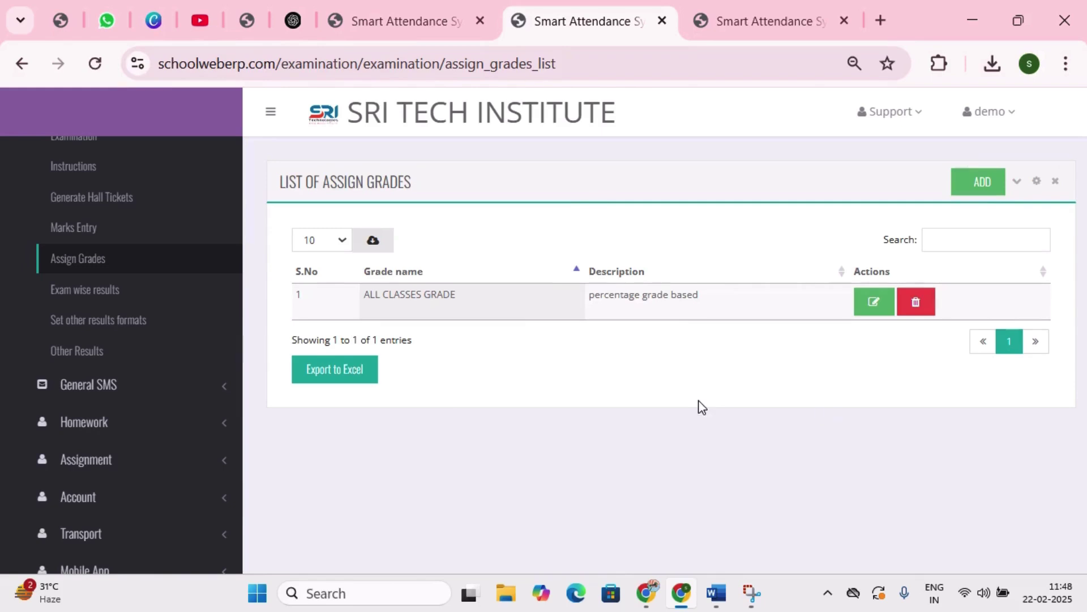
{"action": "left_click", "coordinate": [124, 304]}
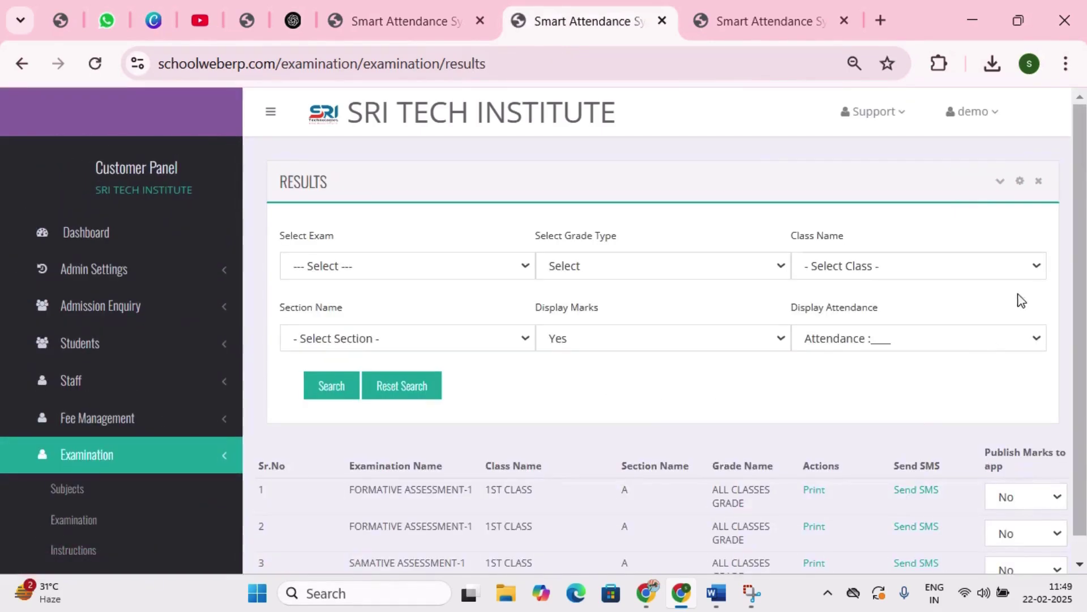
{"action": "left_click_drag", "start_coordinate": [1077, 247], "coordinate": [1067, 376]}
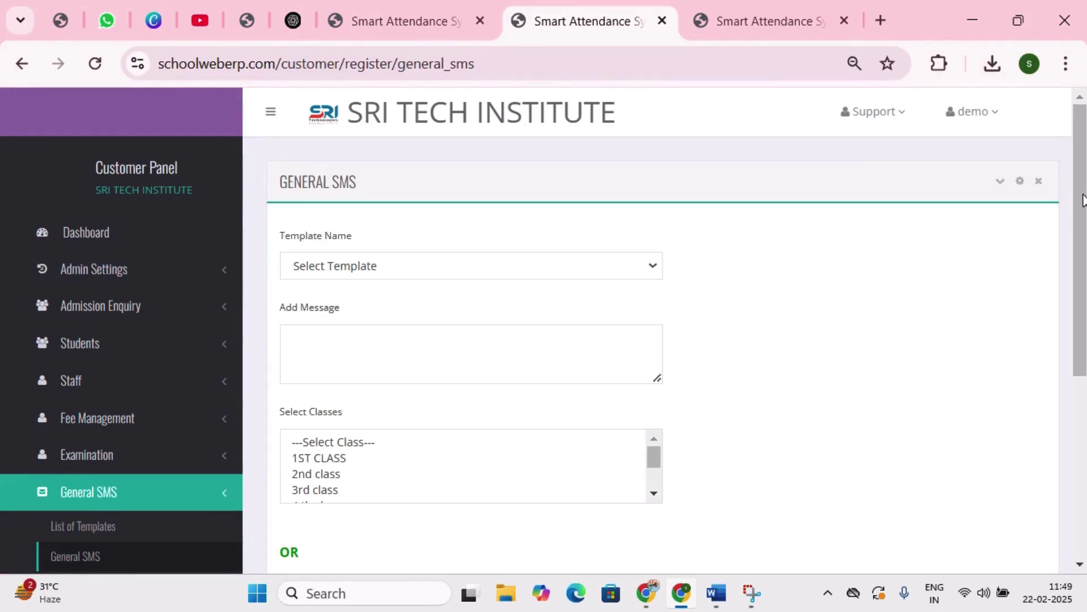
- Scroll down through the General SMS form
{"action": "left_click_drag", "start_coordinate": [1082, 198], "coordinate": [1056, 395]}
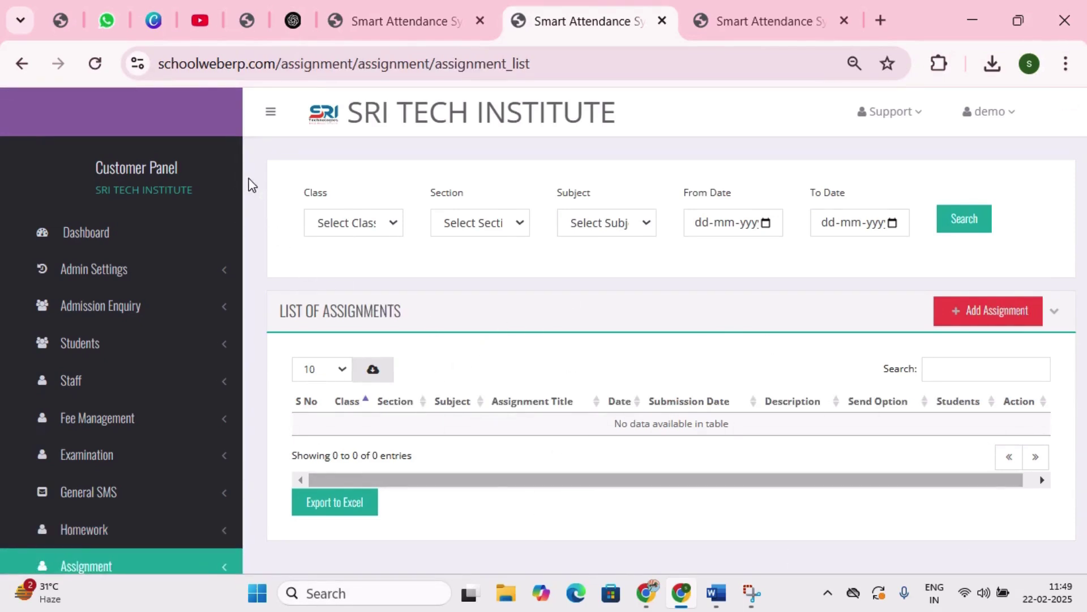
- Show the list of income categories
{"action": "scroll", "coordinate": [238, 170], "scroll_direction": "down", "scroll_amount": 6}
{"action": "left_click", "coordinate": [113, 270]}
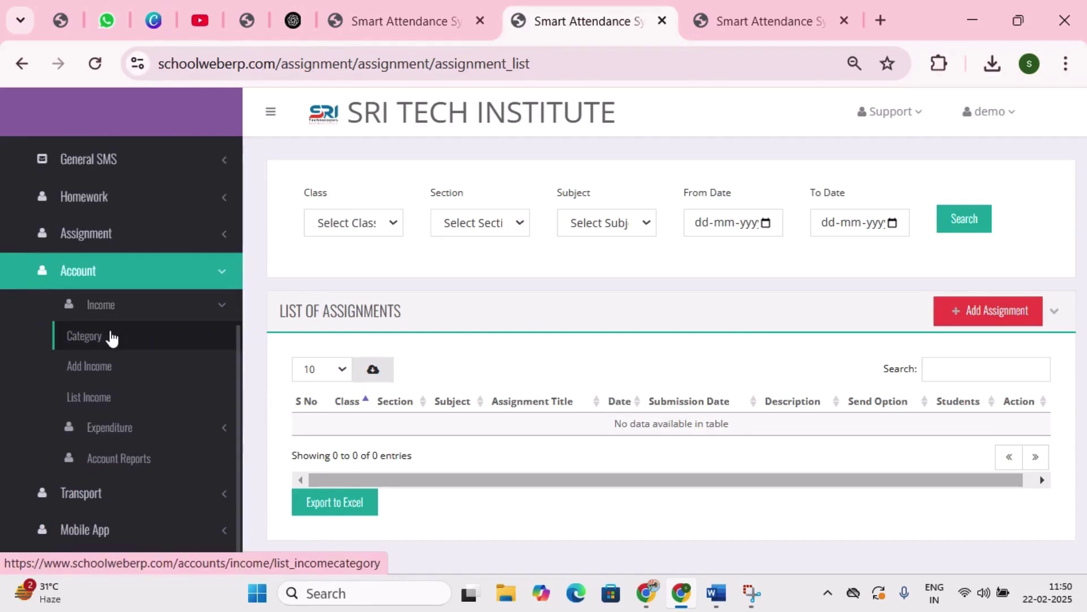
{"action": "left_click", "coordinate": [111, 337]}
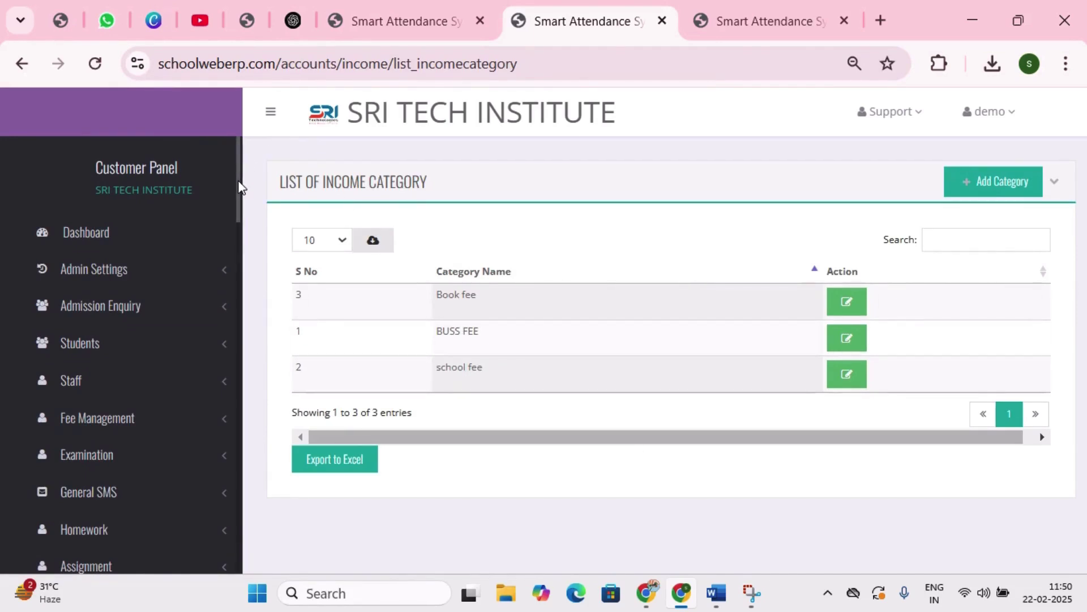
{"action": "left_click_drag", "start_coordinate": [238, 187], "coordinate": [250, 415]}
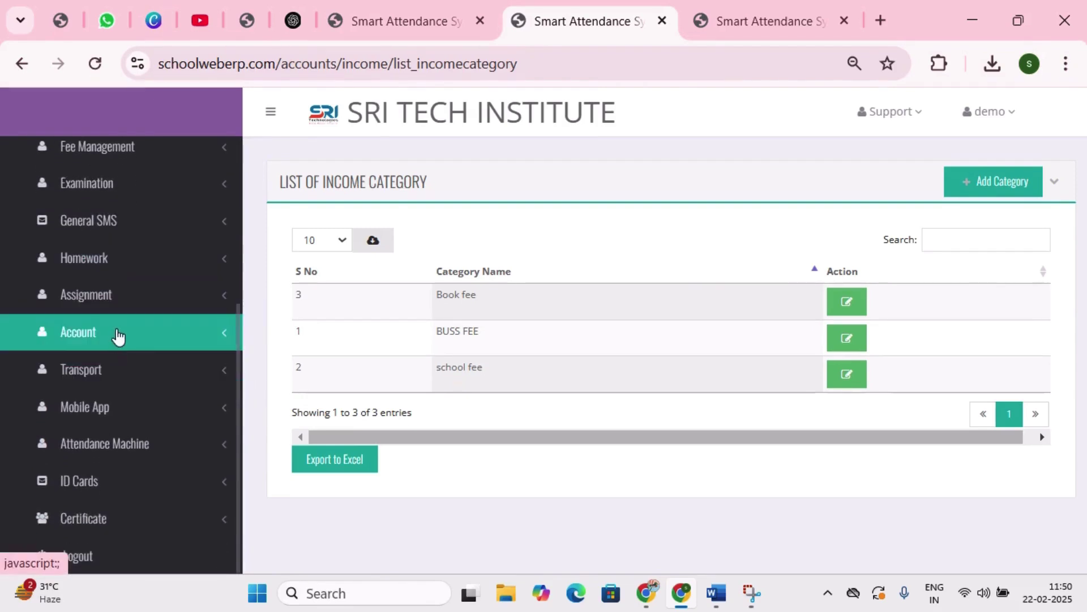
- Look over the Add Income form
{"action": "left_click", "coordinate": [126, 339]}
{"action": "left_click", "coordinate": [130, 366]}
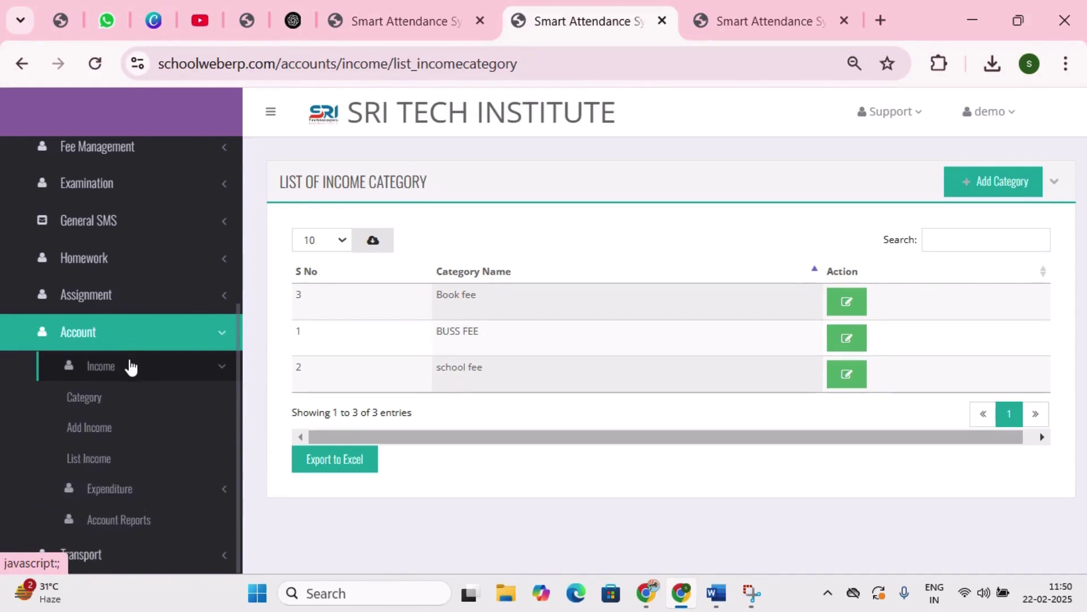
{"action": "left_click", "coordinate": [115, 428]}
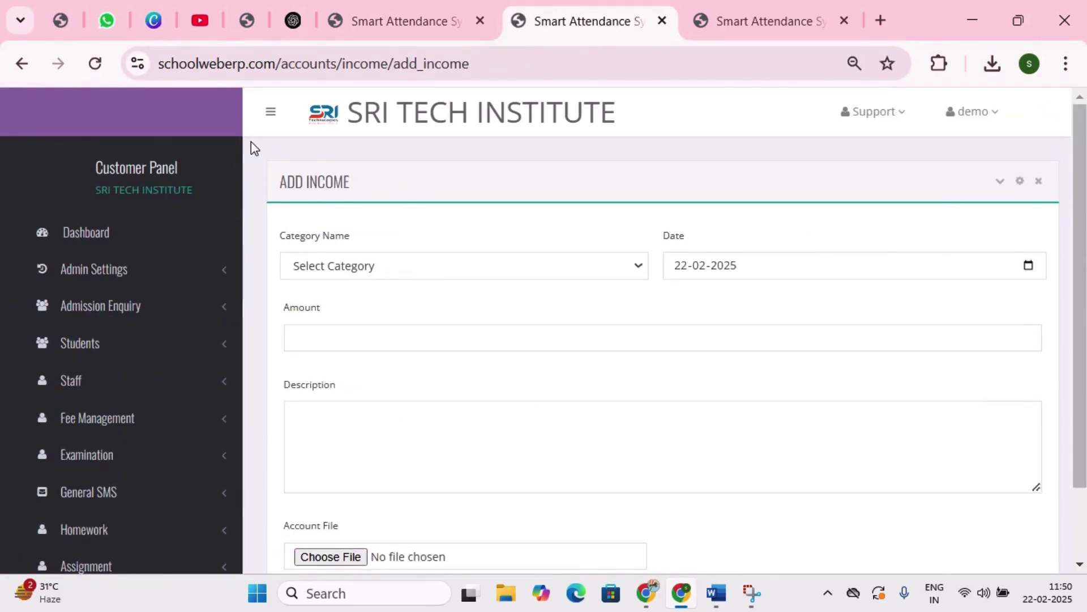
{"action": "scroll", "coordinate": [231, 285], "scroll_direction": "down", "scroll_amount": 5}
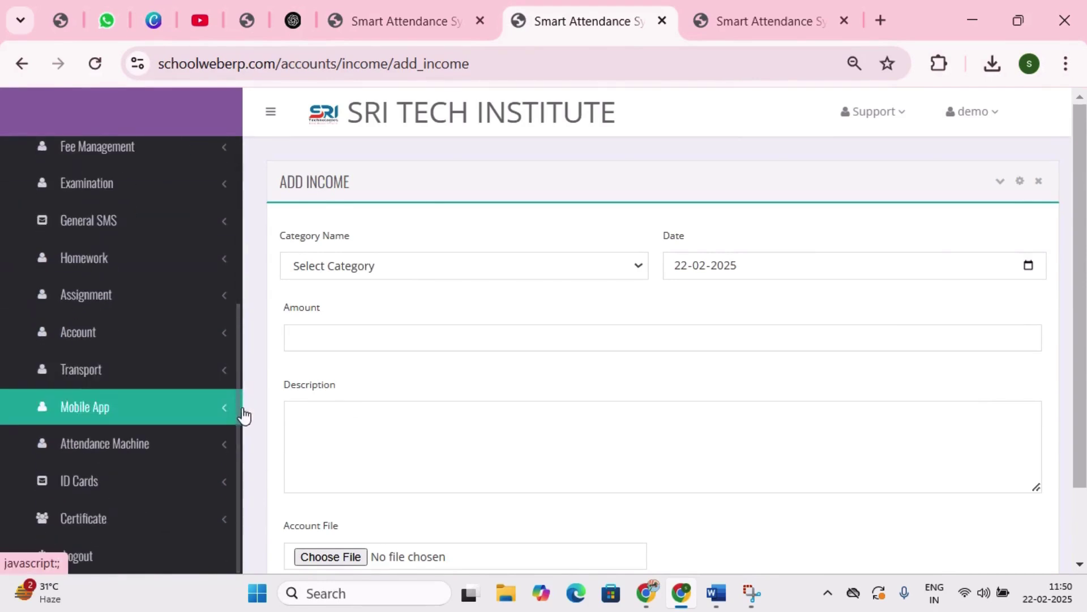
- Show List Income: BUSS FEE 30000 and school fee 200000, totalling ₹ 230000
{"action": "left_click", "coordinate": [117, 329]}
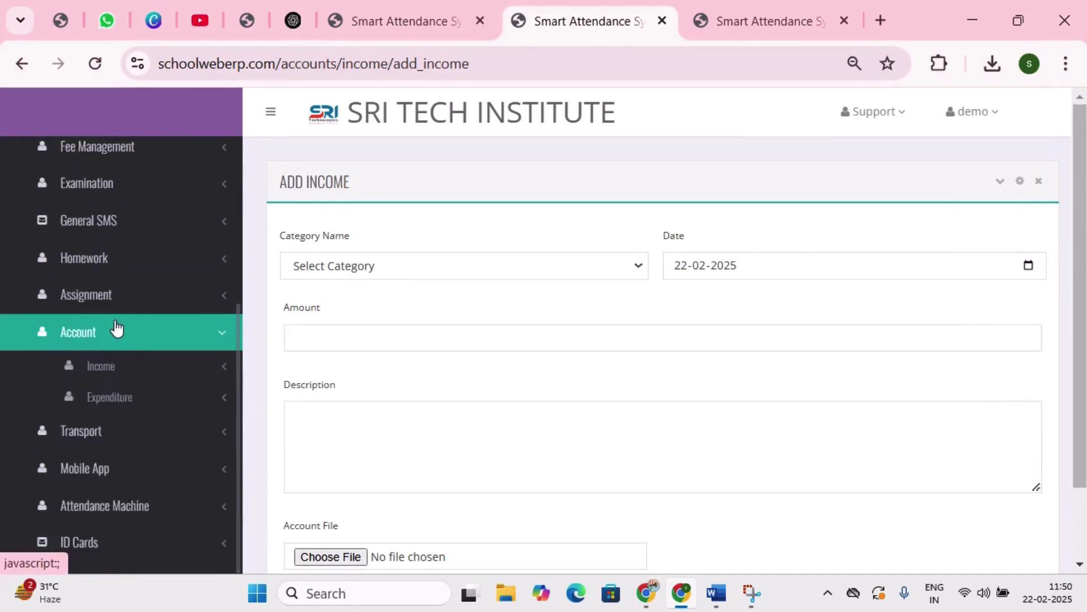
{"action": "left_click", "coordinate": [140, 371]}
{"action": "left_click", "coordinate": [136, 460]}
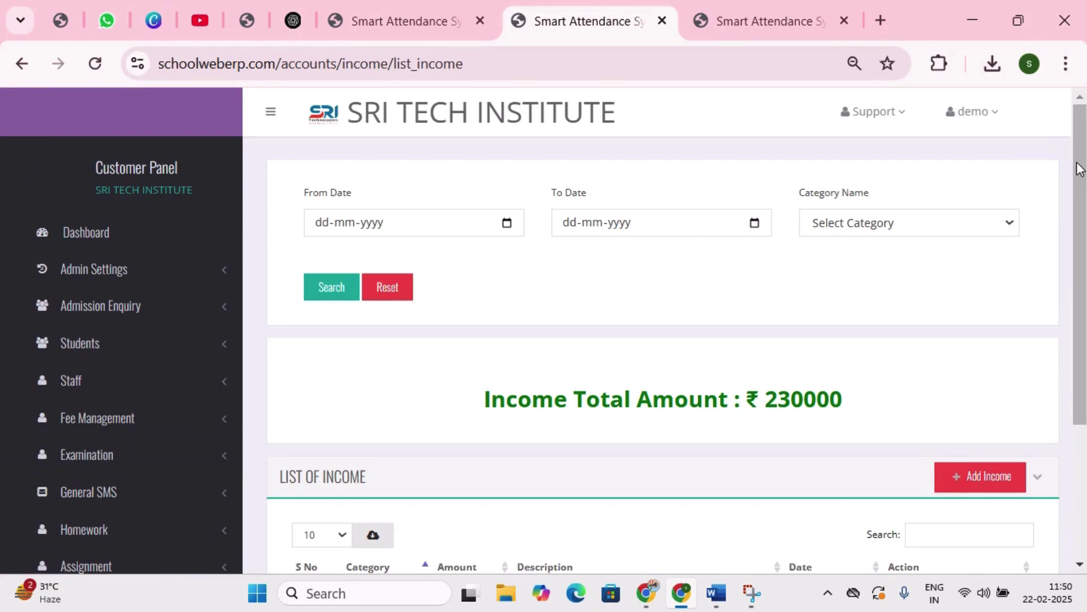
{"action": "scroll", "coordinate": [1065, 230], "scroll_direction": "down", "scroll_amount": 4}
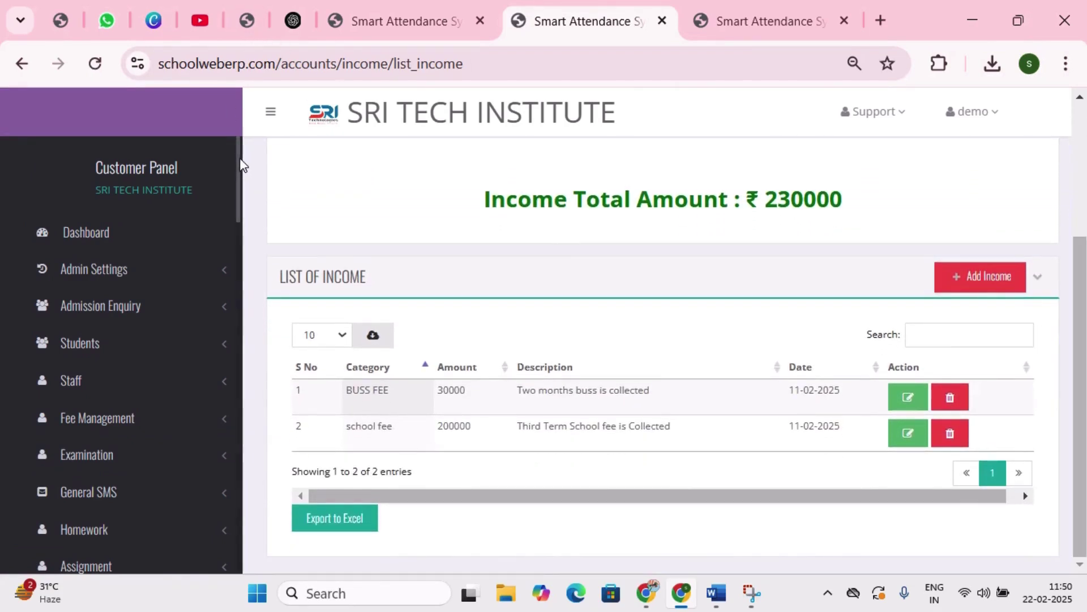
{"action": "scroll", "coordinate": [170, 340], "scroll_direction": "down", "scroll_amount": 5}
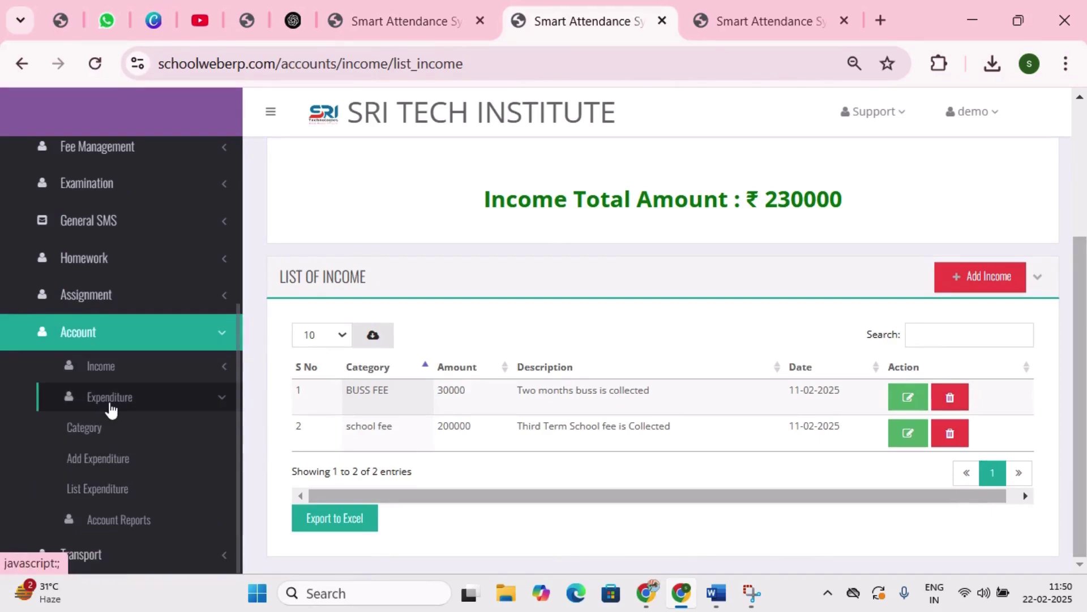
- Review the expense categories list and the Add Expenditure form
{"action": "left_click", "coordinate": [137, 433]}
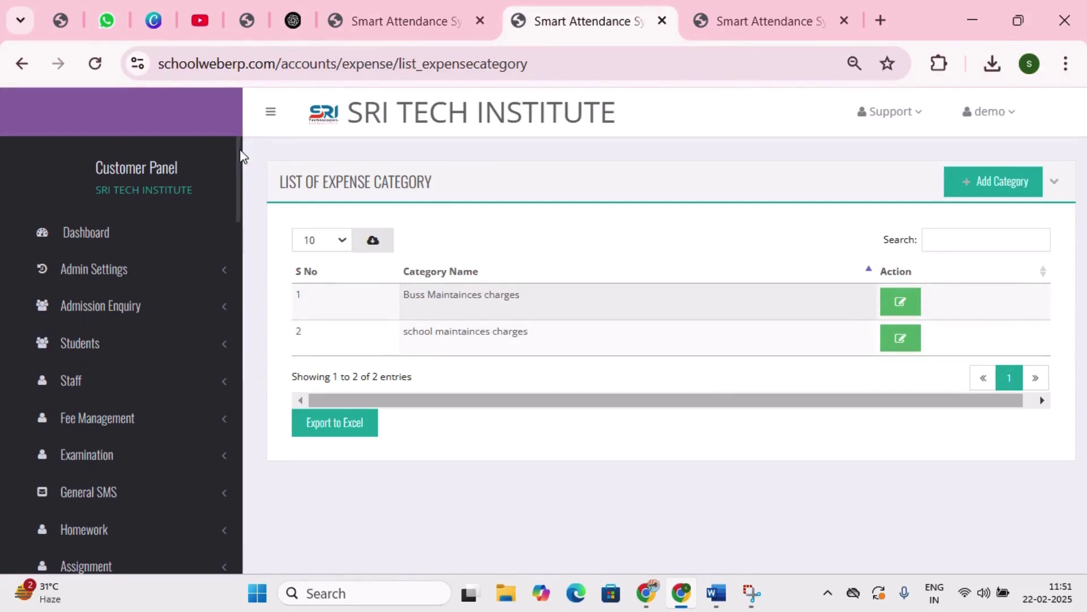
{"action": "left_click_drag", "start_coordinate": [234, 155], "coordinate": [253, 395]}
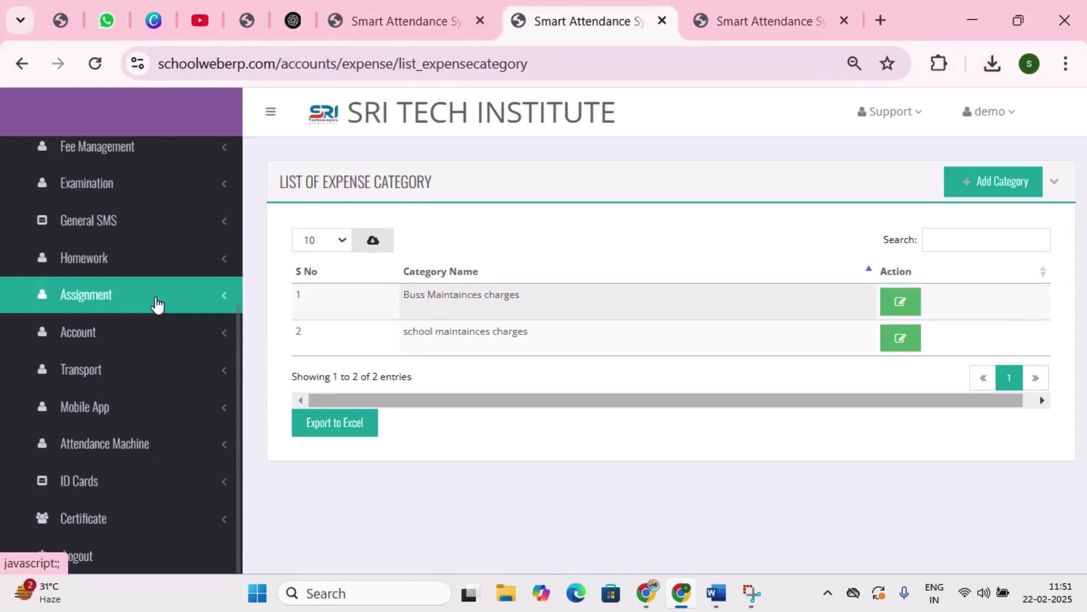
{"action": "left_click", "coordinate": [162, 339]}
{"action": "left_click", "coordinate": [156, 403]}
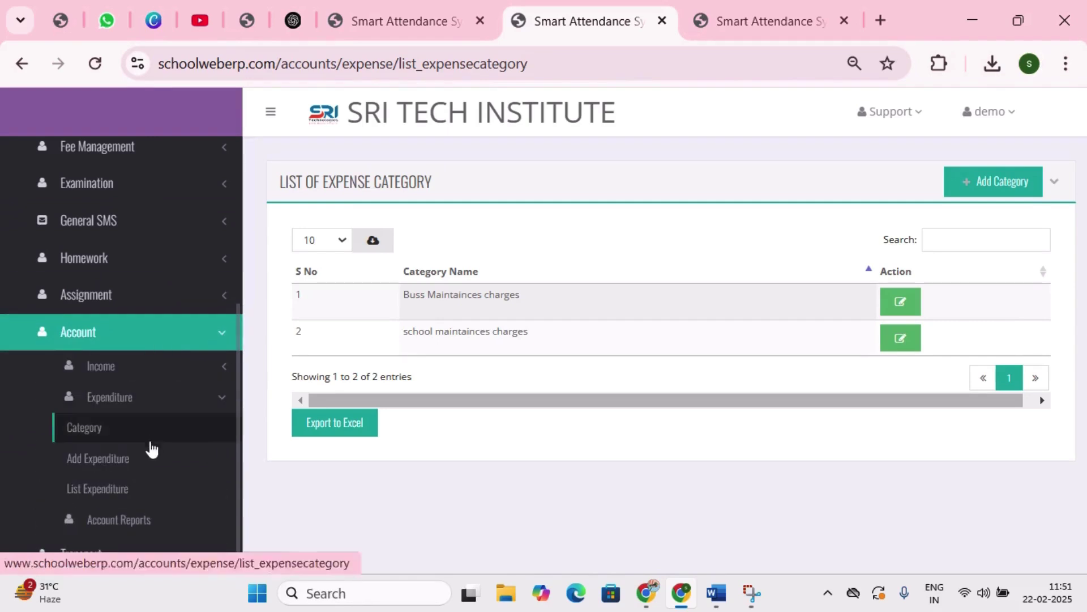
{"action": "left_click", "coordinate": [148, 459]}
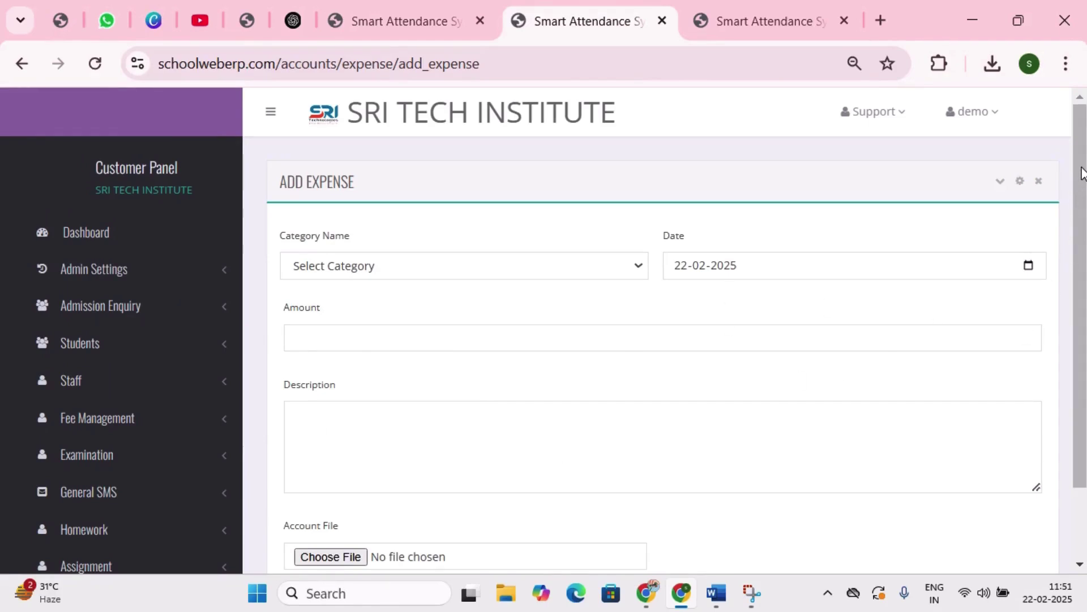
{"action": "left_click_drag", "start_coordinate": [1082, 173], "coordinate": [1085, 272]}
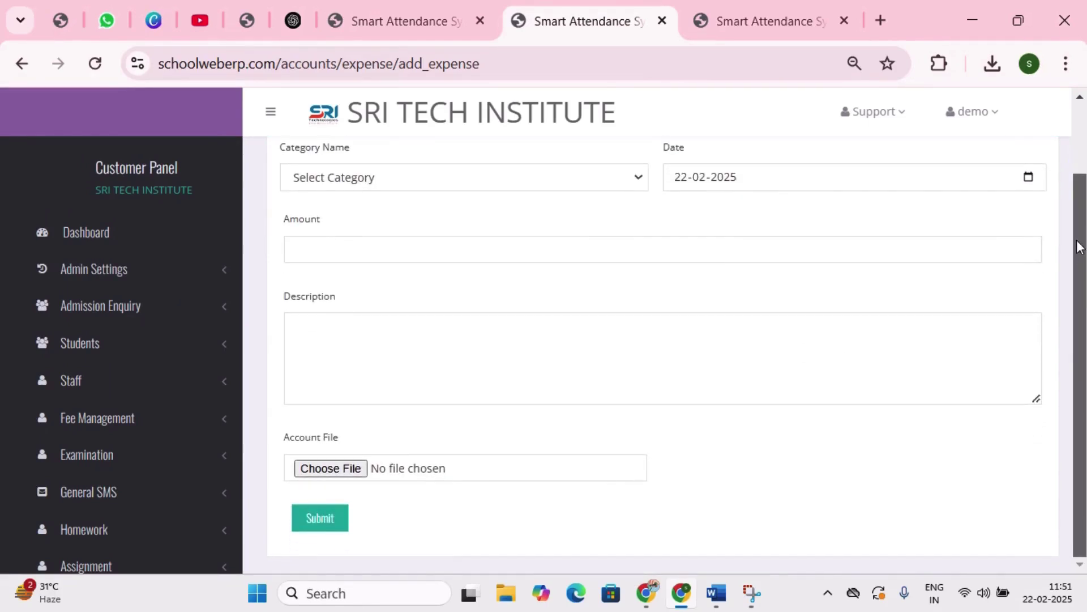
{"action": "scroll", "coordinate": [1079, 246], "scroll_direction": "up", "scroll_amount": 1}
{"action": "key", "text": "alt+Left"}
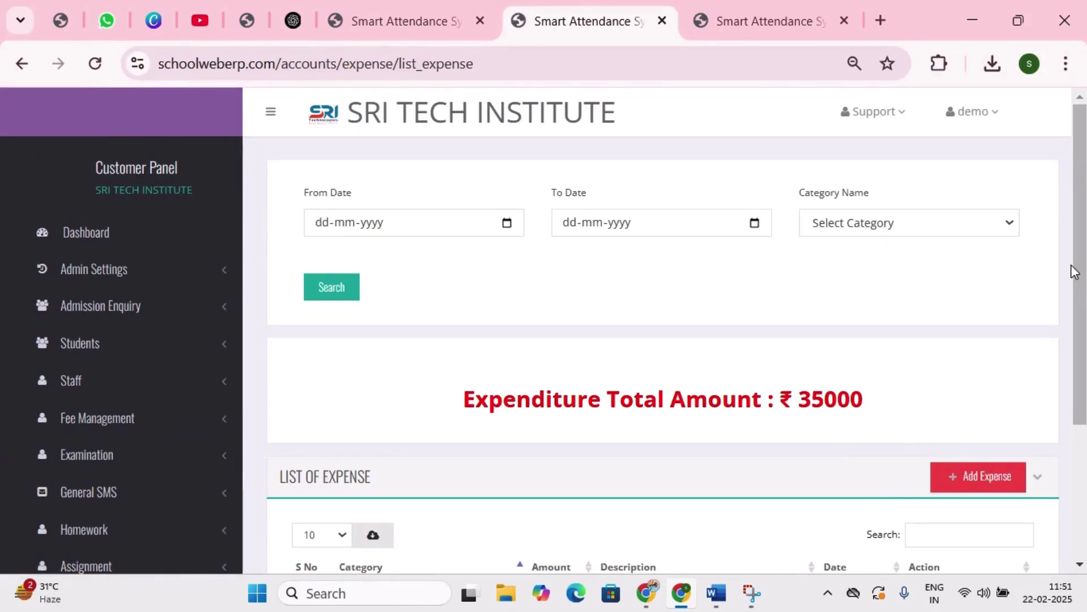
{"action": "left_click_drag", "start_coordinate": [1082, 289], "coordinate": [1081, 424]}
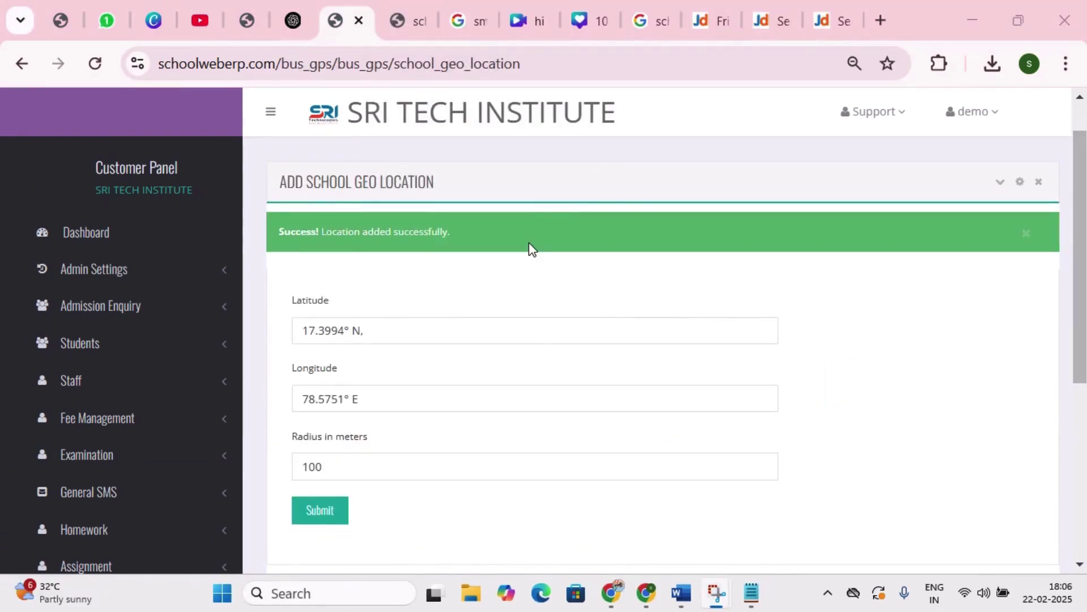
- Inspect the school's saved latitude and longitude on the School Geo Location page
{"action": "left_click", "coordinate": [471, 328]}
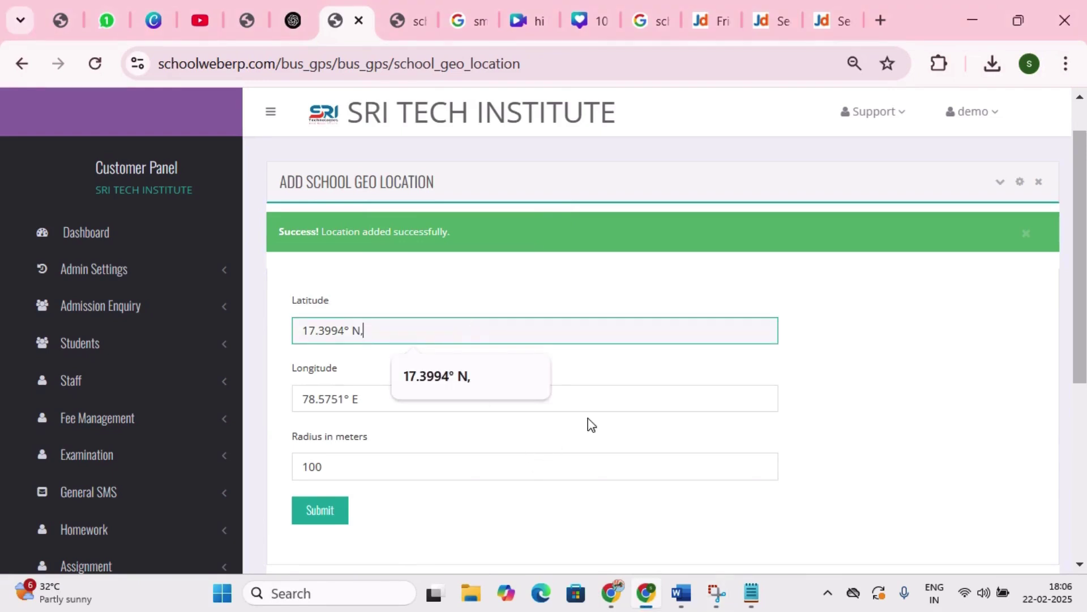
{"action": "left_click", "coordinate": [602, 404]}
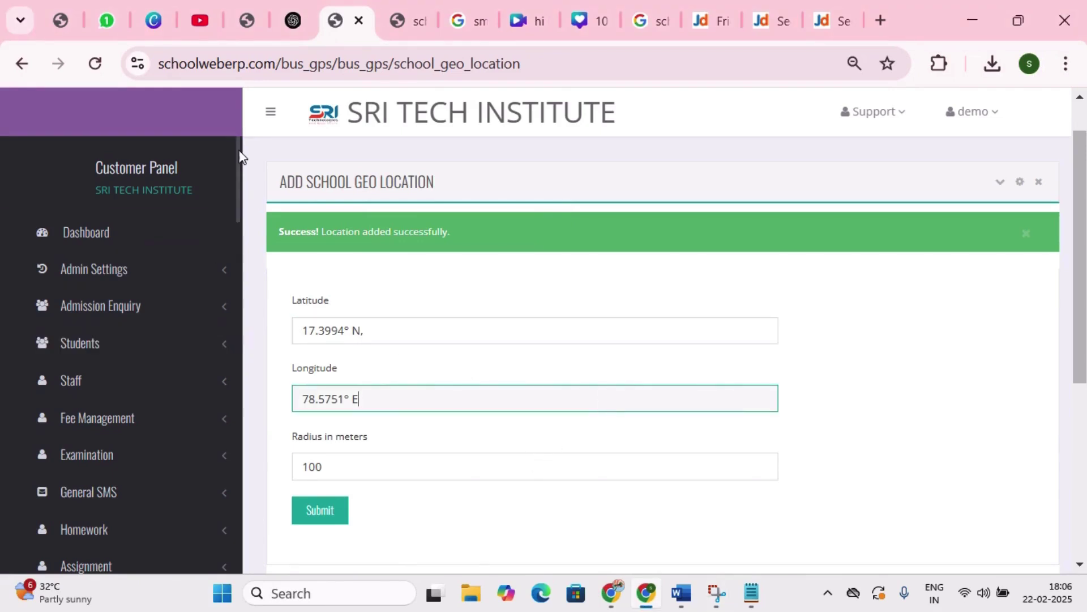
{"action": "left_click_drag", "start_coordinate": [237, 151], "coordinate": [248, 358]}
- Show the Vehicles List with its Vehicle Name, Vehicle number and Seating Capacity columns
{"action": "left_click", "coordinate": [118, 311]}
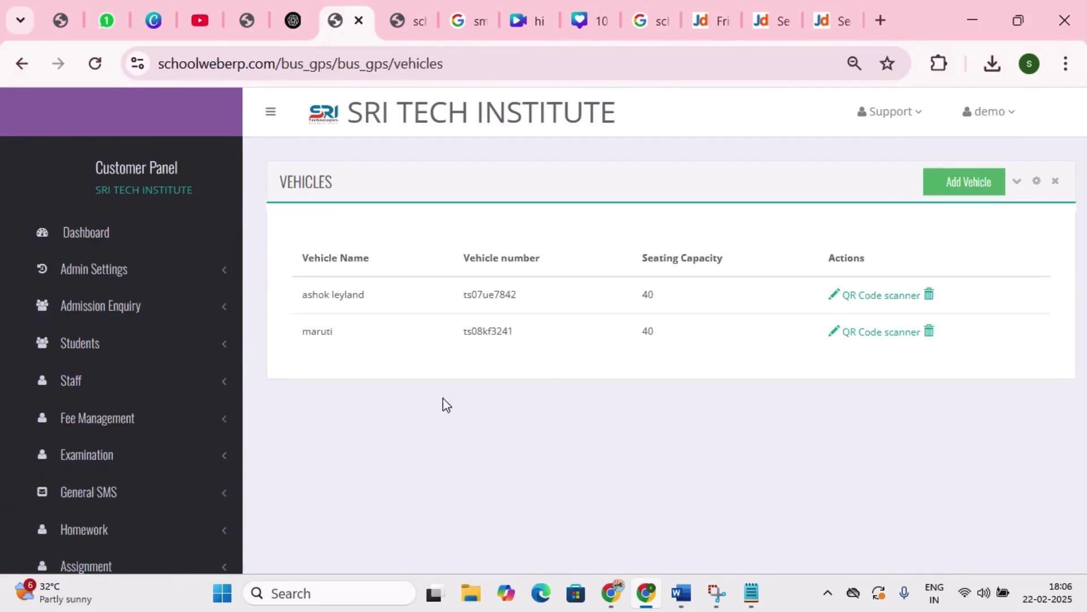
{"action": "double_click", "coordinate": [333, 255]}
{"action": "triple_click", "coordinate": [518, 257]}
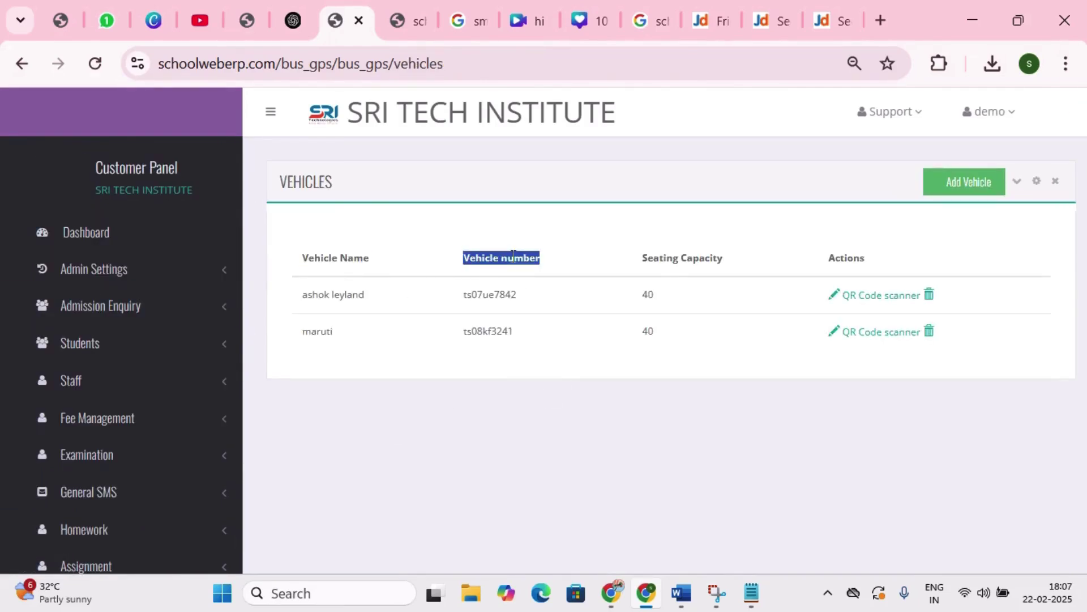
{"action": "triple_click", "coordinate": [682, 259]}
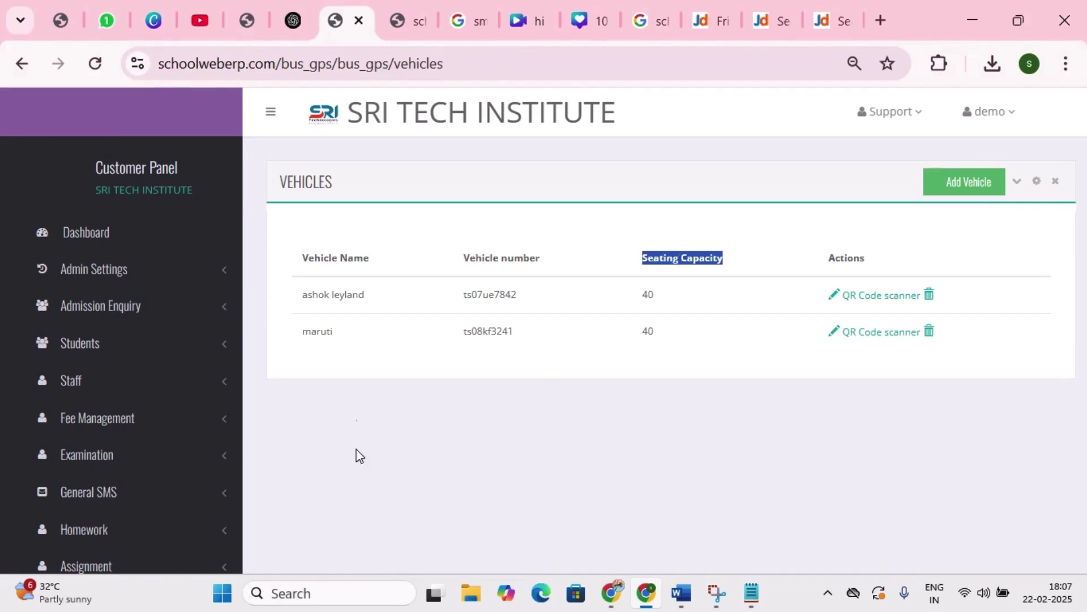
- Review the Drivers List Mobile column, then the Pickup Time and Drop Time route columns
{"action": "left_click", "coordinate": [109, 291]}
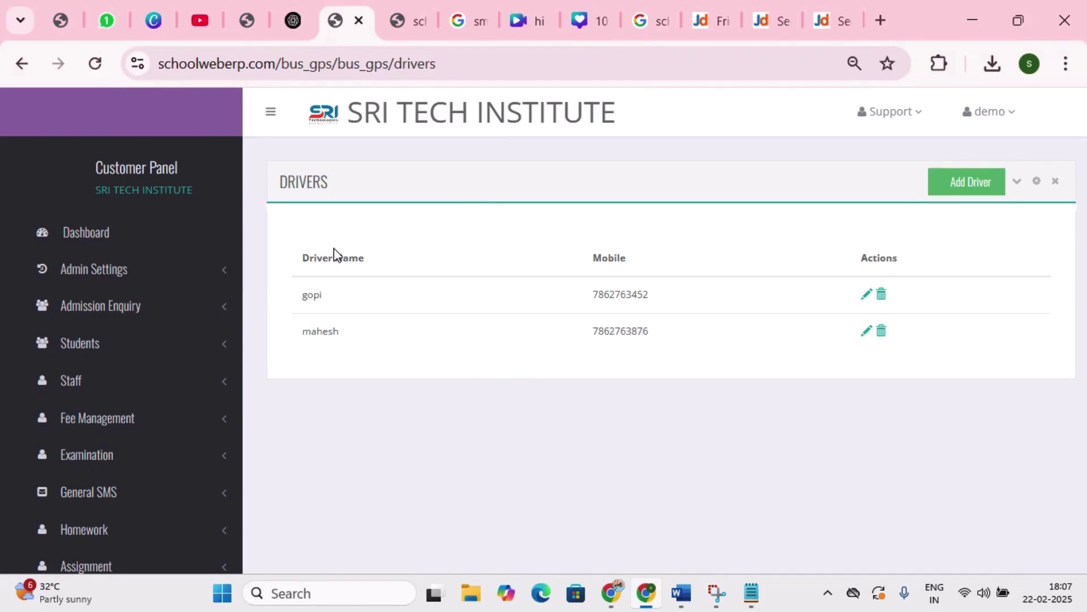
{"action": "double_click", "coordinate": [598, 258]}
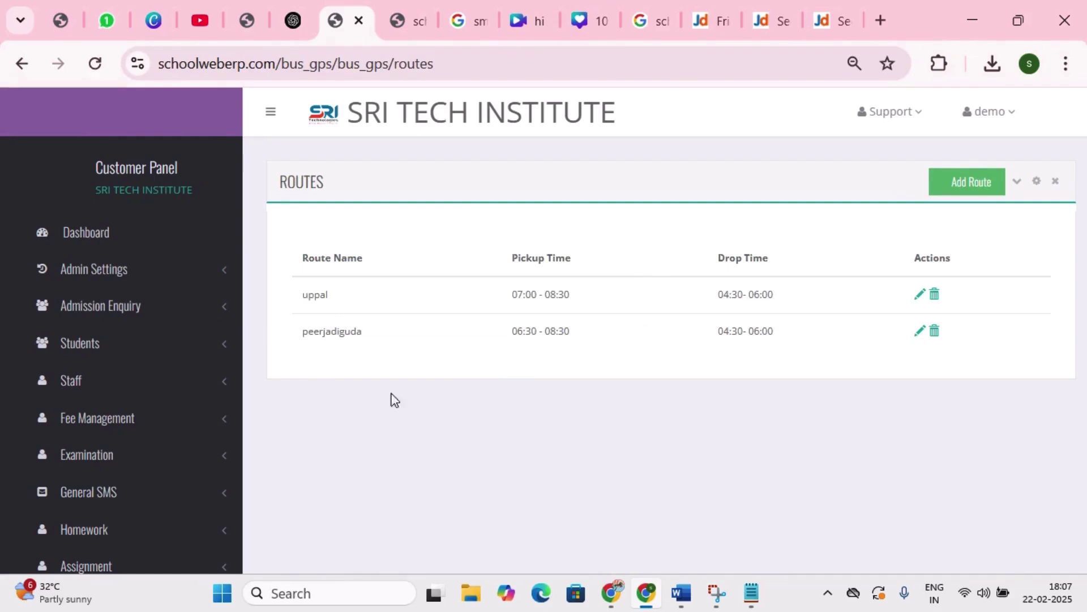
{"action": "double_click", "coordinate": [521, 258]}
{"action": "double_click", "coordinate": [740, 258]}
{"action": "left_click", "coordinate": [236, 172]}
{"action": "left_click_drag", "start_coordinate": [240, 178], "coordinate": [266, 473]}
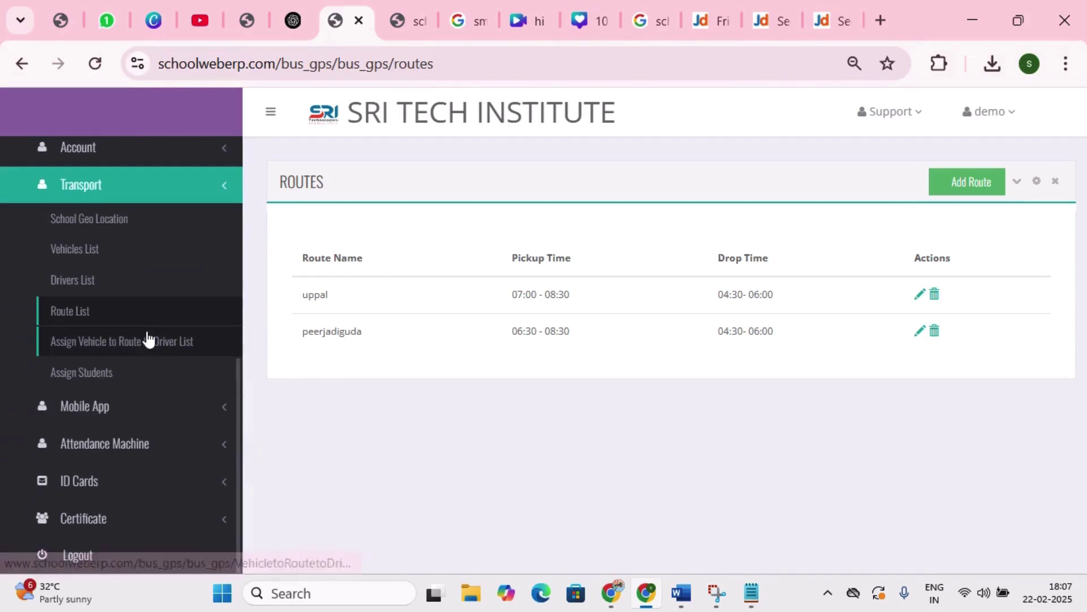
- Review the vehicle-to-route-to-driver assignments by Vehicle Number, Route Name and Driver Name, and open the second one
{"action": "left_click", "coordinate": [153, 341]}
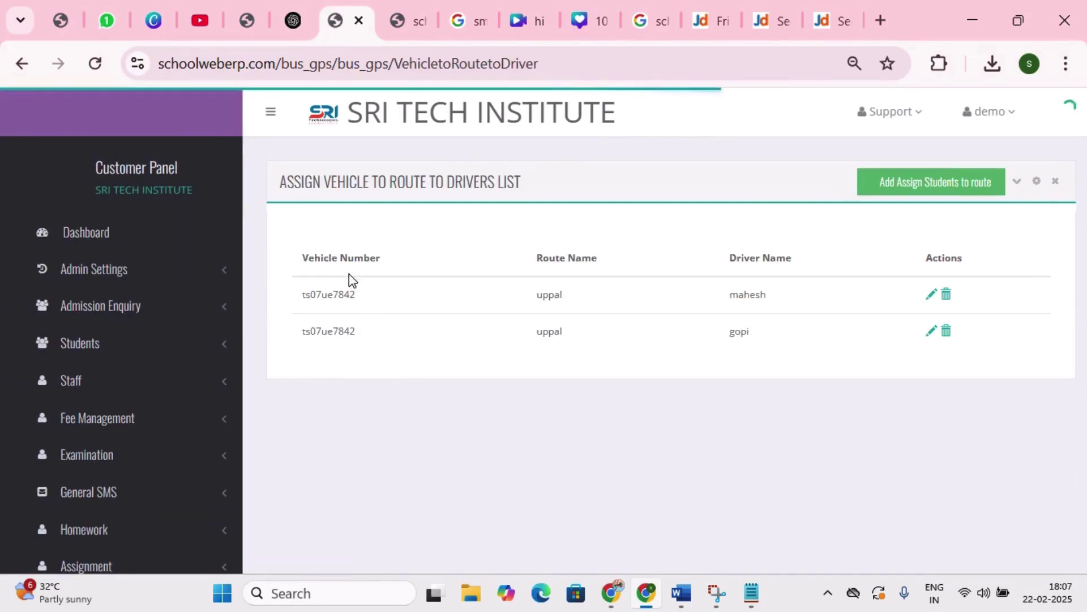
{"action": "double_click", "coordinate": [346, 262]}
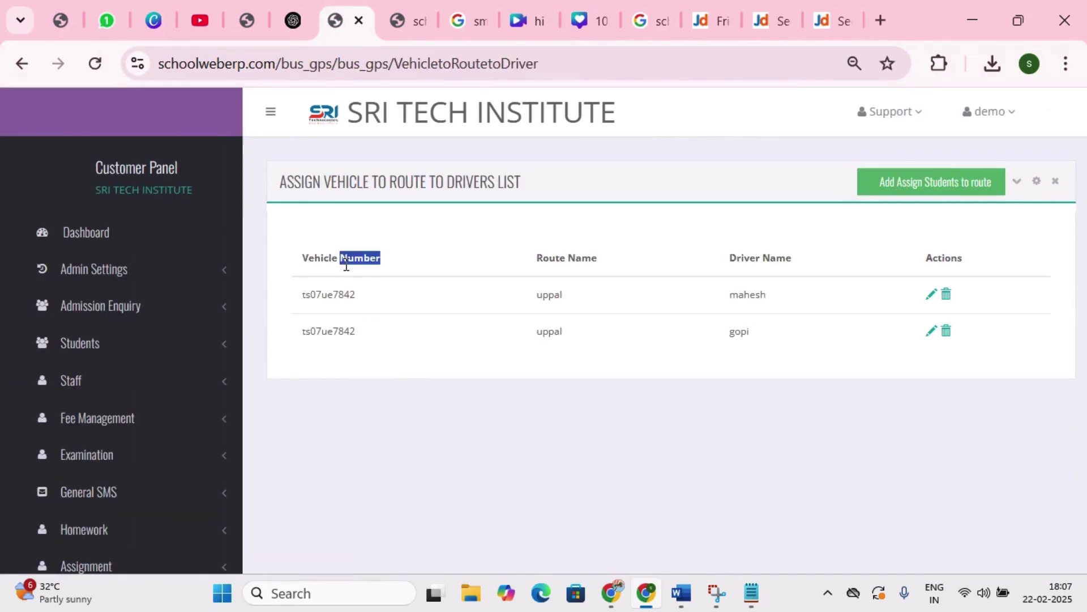
{"action": "triple_click", "coordinate": [582, 258]}
{"action": "triple_click", "coordinate": [778, 258]}
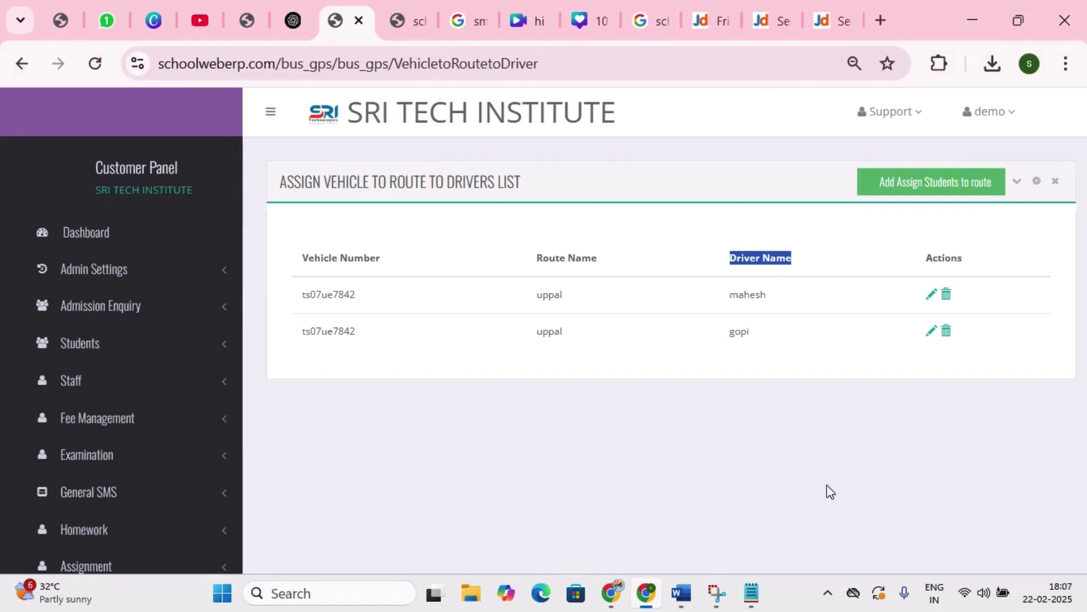
{"action": "left_click", "coordinate": [929, 334]}
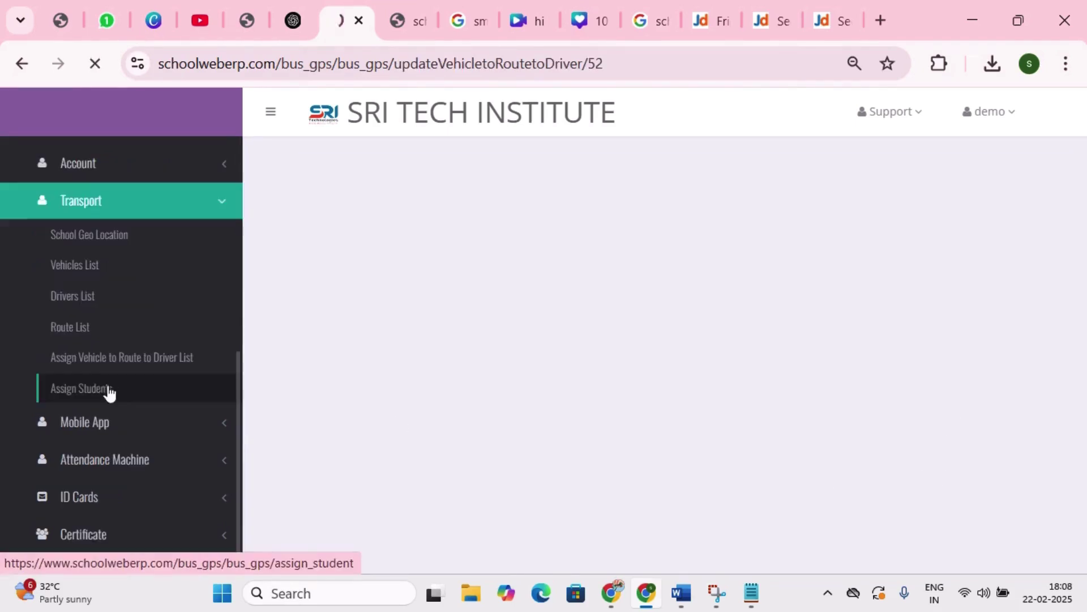
- View the Assign Students form and its bus route choices without selecting one
{"action": "left_click", "coordinate": [107, 390]}
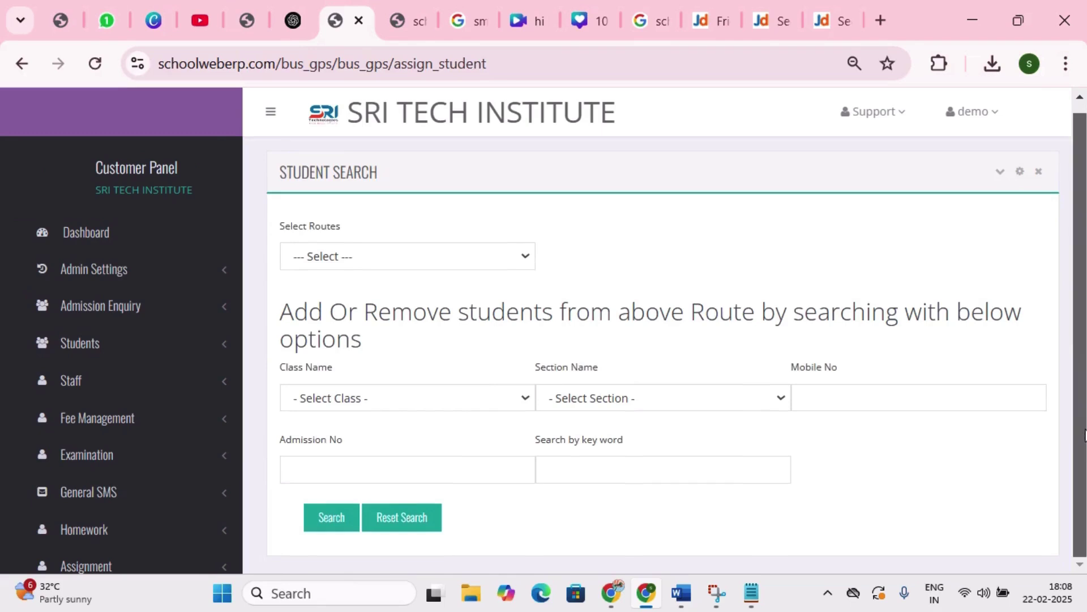
{"action": "left_click", "coordinate": [404, 261]}
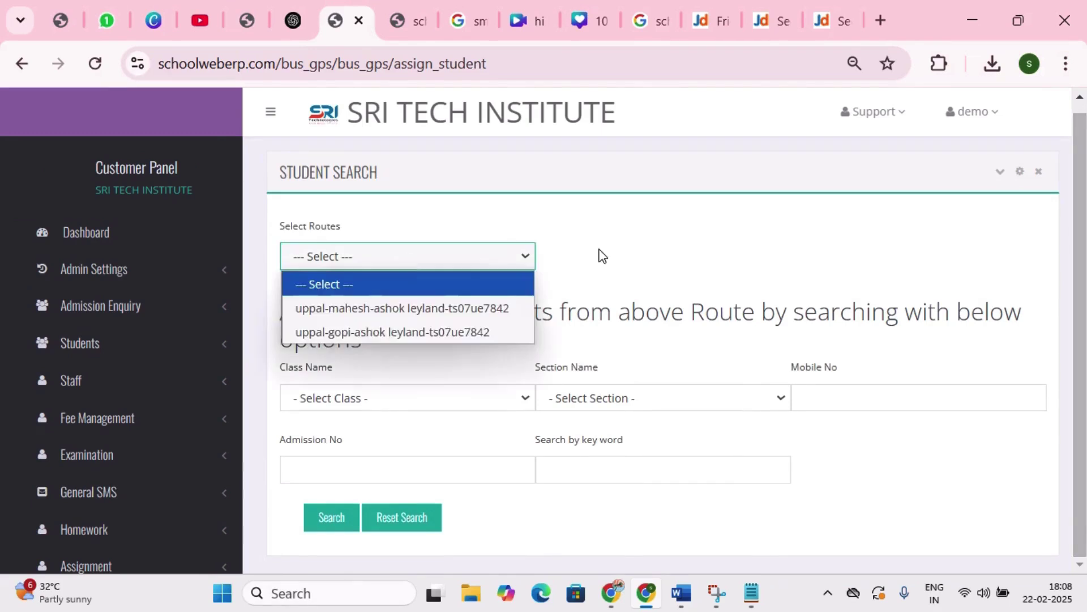
{"action": "left_click", "coordinate": [606, 255]}
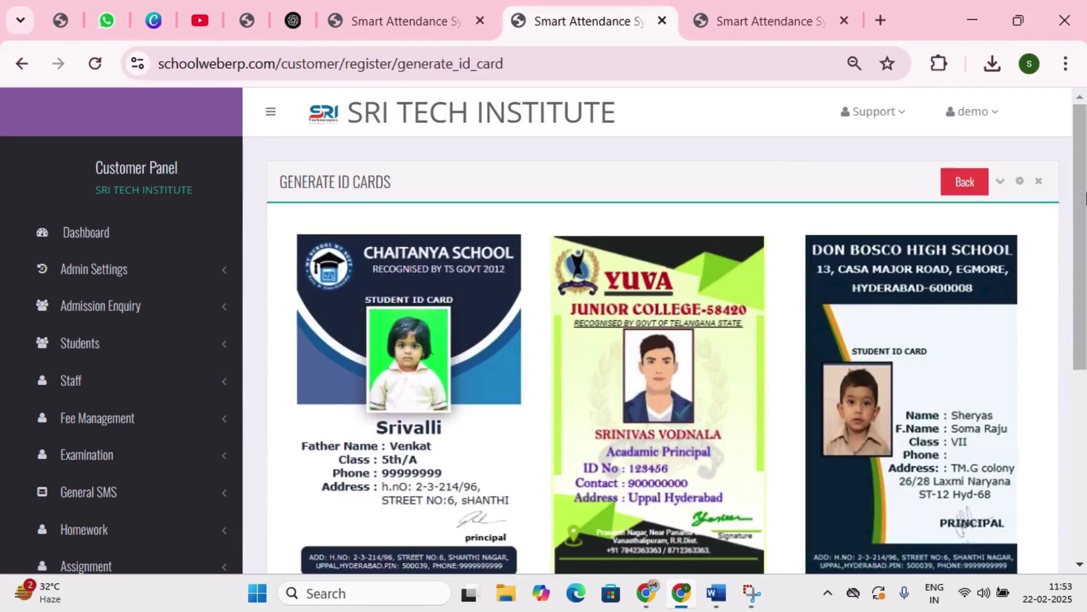
- Scroll through the ID card designs and the sidebar toward the Student Certificate List
{"action": "left_click_drag", "start_coordinate": [1083, 174], "coordinate": [1084, 383]}
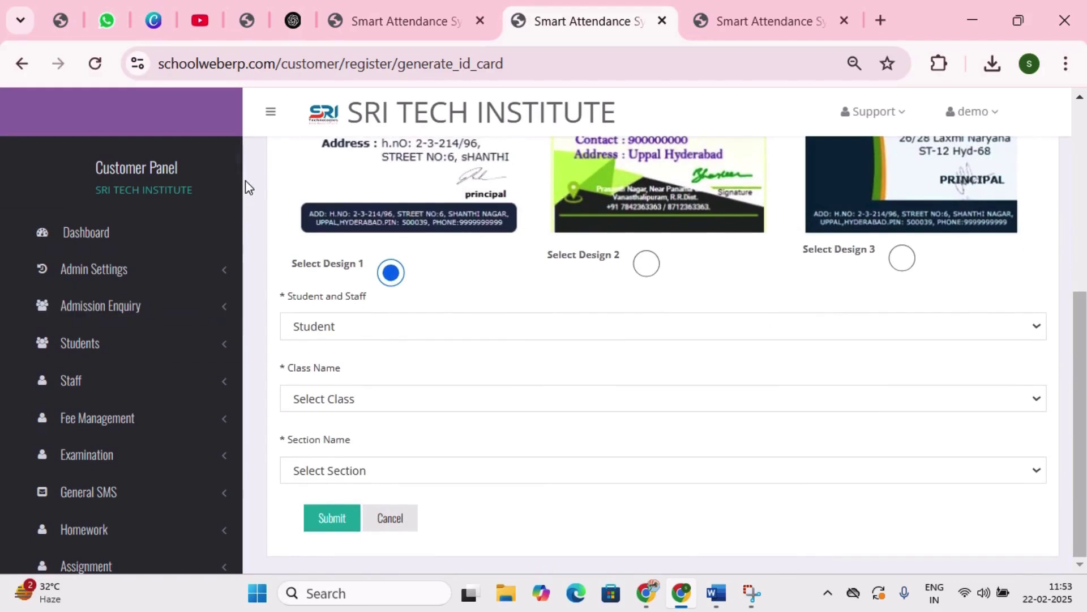
{"action": "left_click_drag", "start_coordinate": [236, 185], "coordinate": [228, 365]}
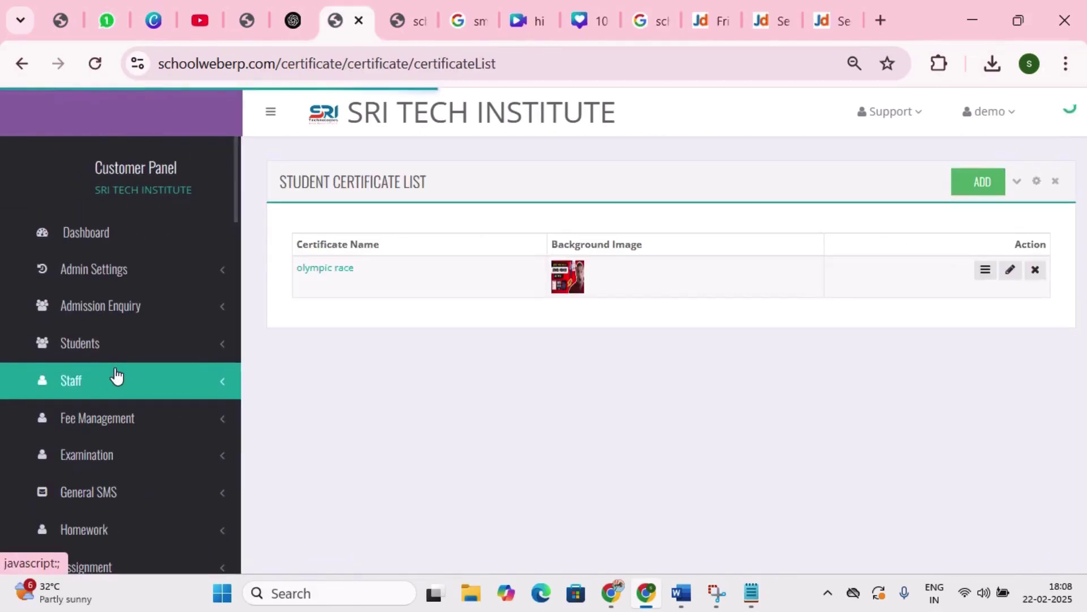